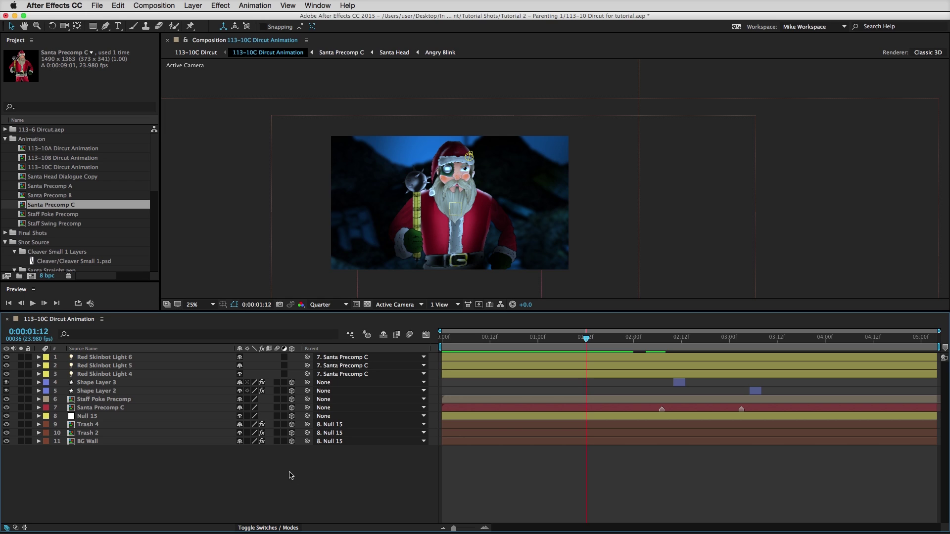
Set the comp viewer to Fit up to 100% while keeping Quarter resolution
left_click(212, 305)
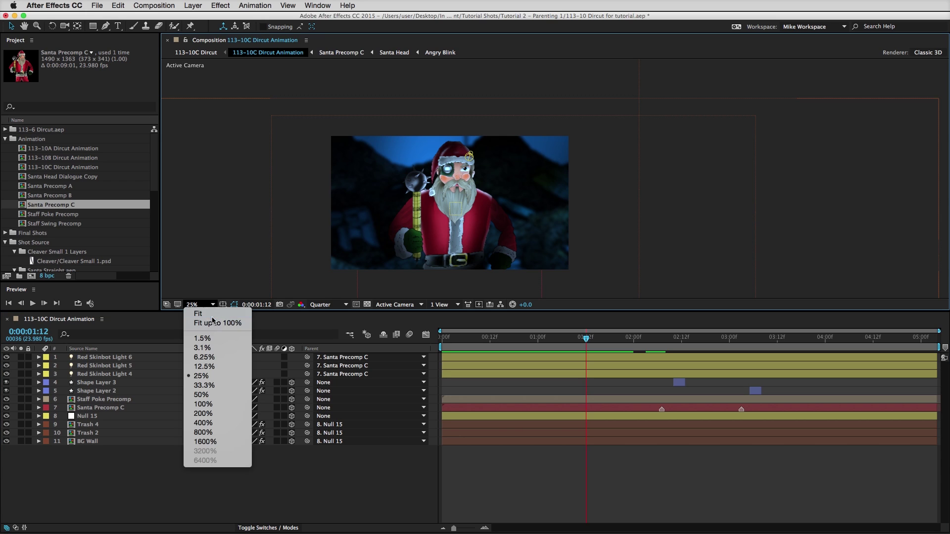
left_click(213, 323)
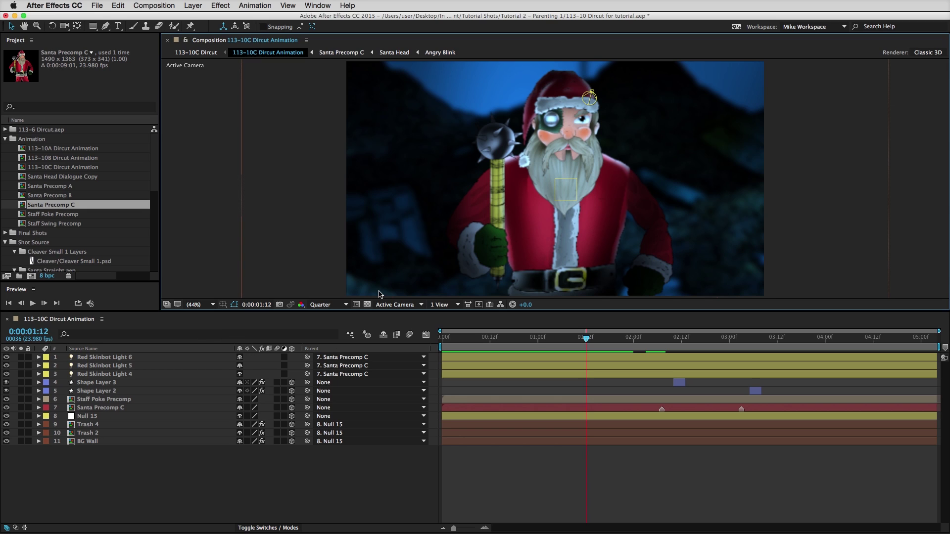
left_click(346, 306)
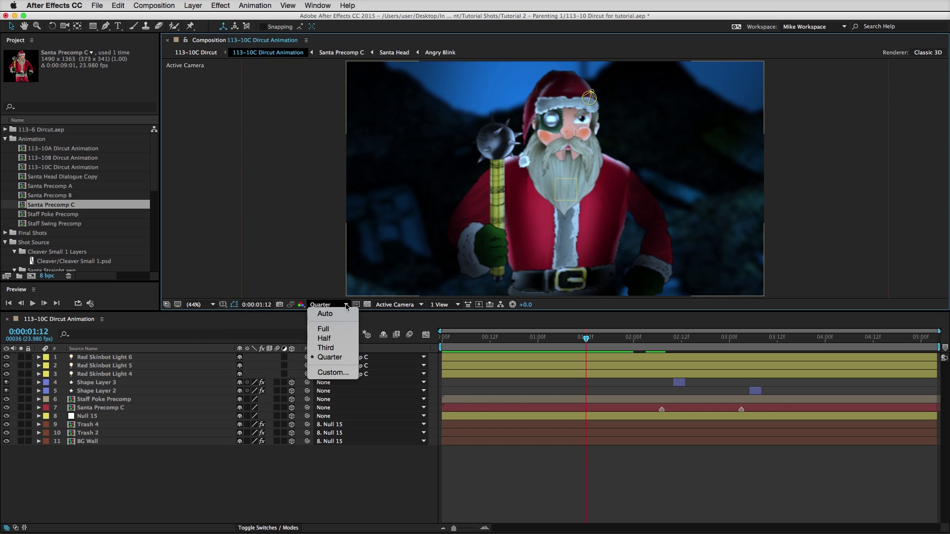
left_click(346, 307)
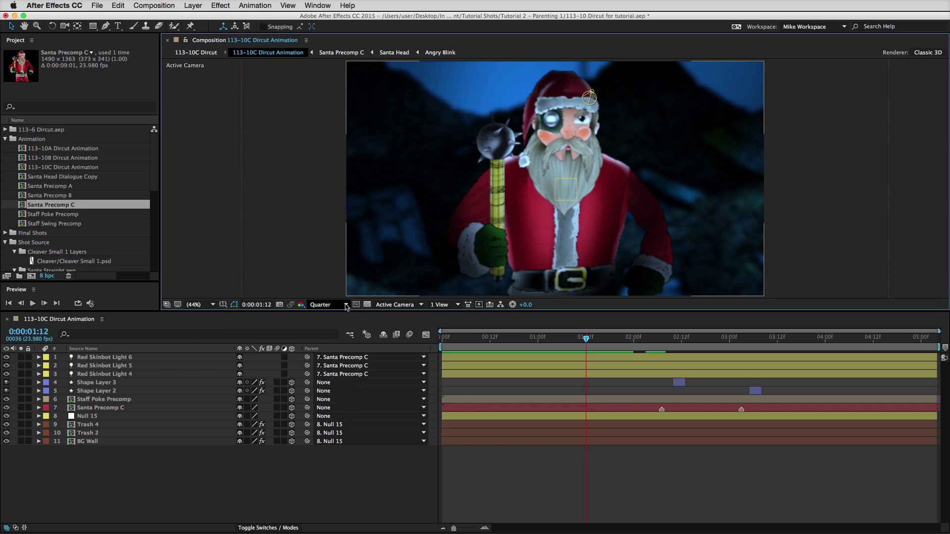
Play the Santa animation preview, stop it, and scrub the playhead to 0:00:03:10
left_click(32, 304)
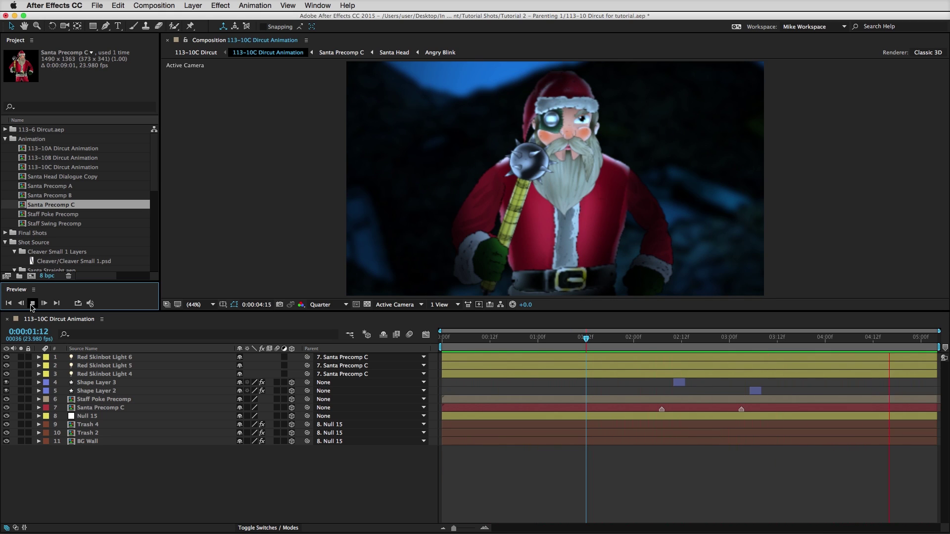
left_click(32, 303)
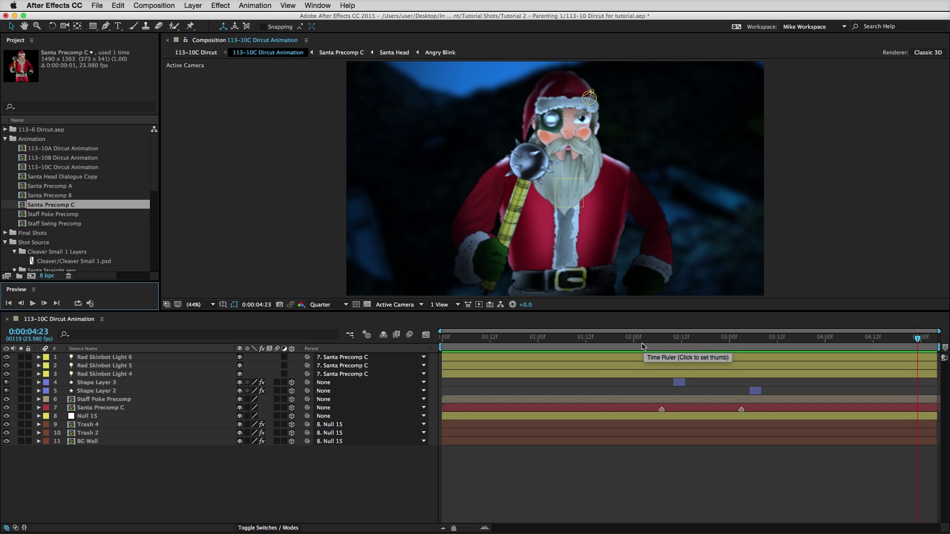
left_click_drag(644, 345, 770, 346)
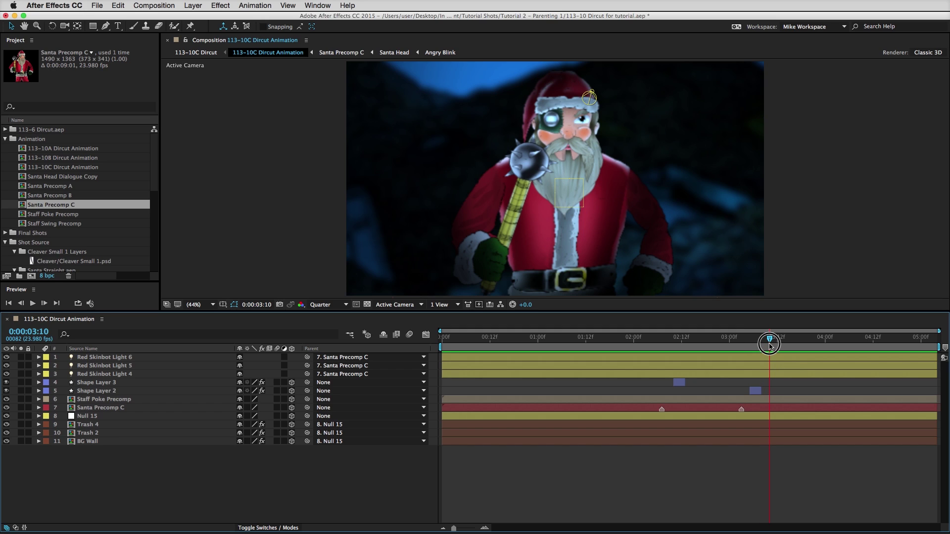
left_click_drag(769, 346, 770, 347)
Select Red Skinbot Lights 6, 5 and 4 in turn to inspect their lights
left_click(100, 357)
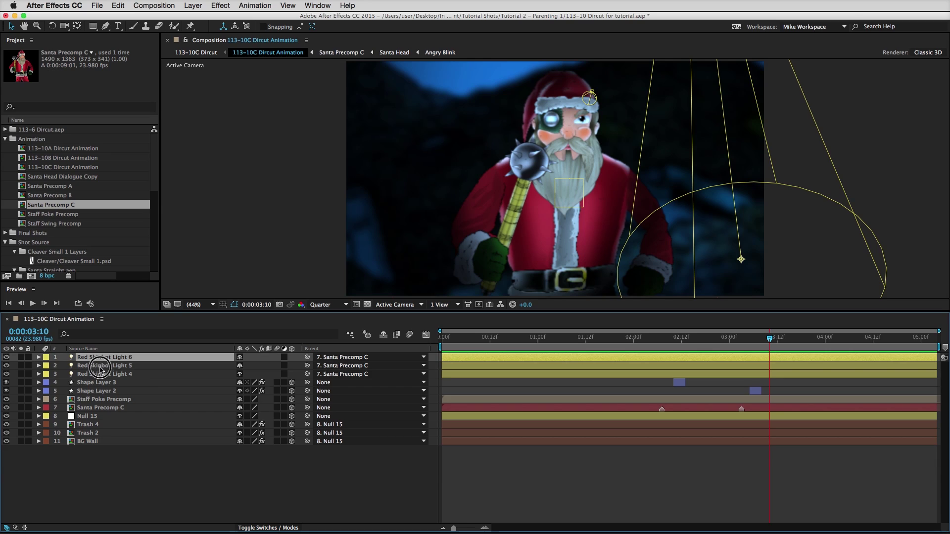
left_click(105, 367)
left_click(111, 375)
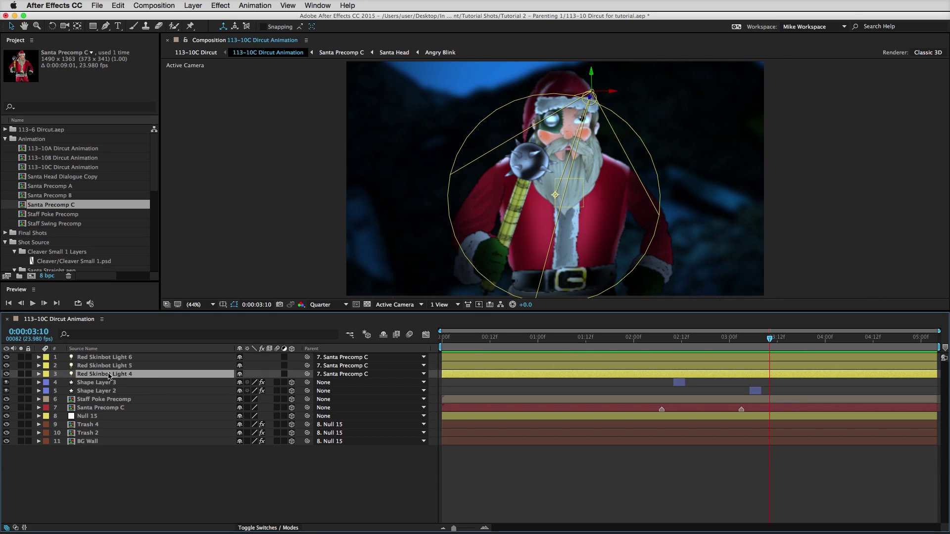
left_click(156, 466)
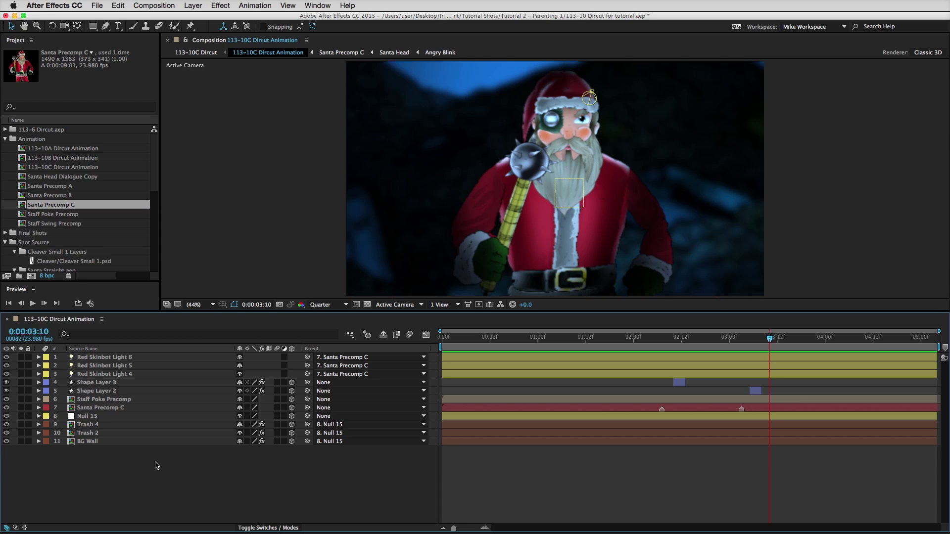
Solo Shape Layer 3 around 0:00:02:11 to view its flash, then unsolo it
left_click(105, 383)
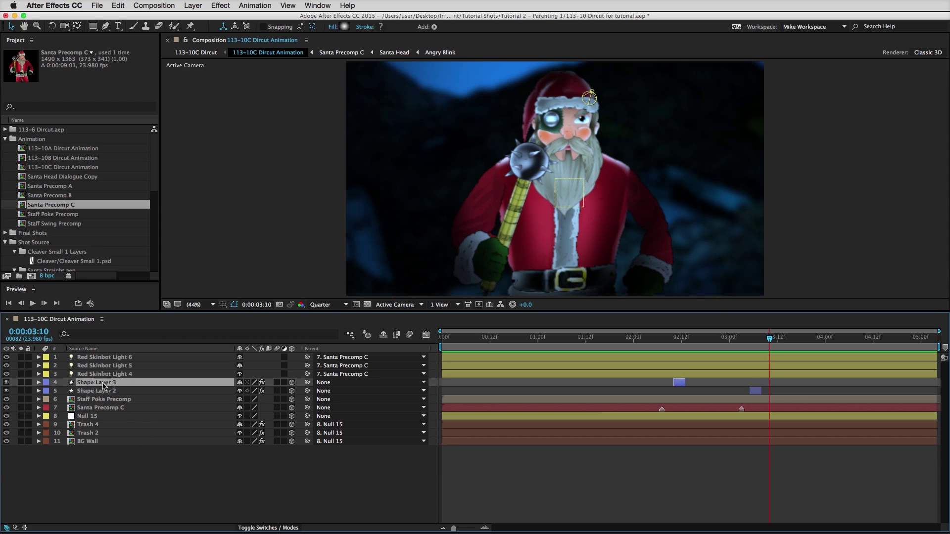
left_click(677, 341)
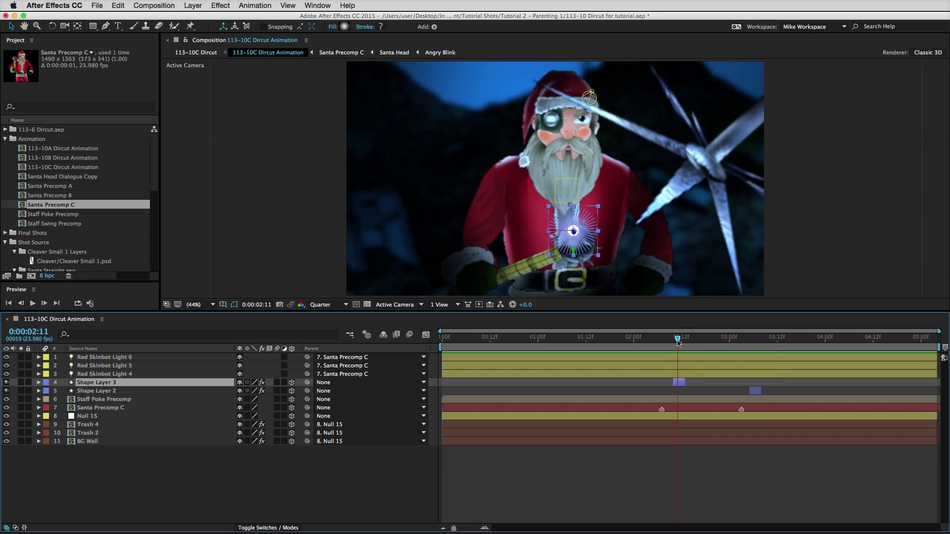
left_click(21, 382)
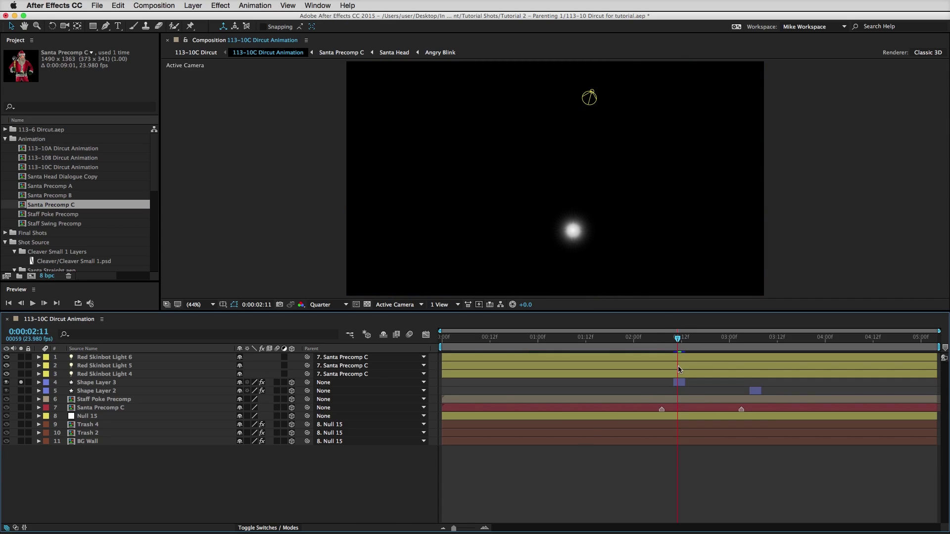
left_click(682, 341)
left_click(678, 341)
left_click(21, 383)
Check Shape Layer 2 soloed at 0:00:03:06, then solo Staff Poke Precomp instead
left_click(21, 391)
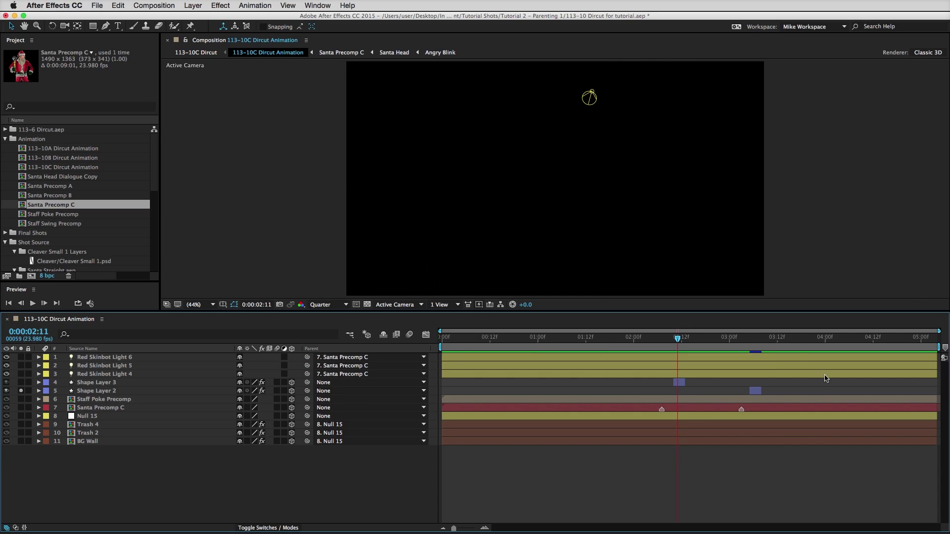
left_click(754, 342)
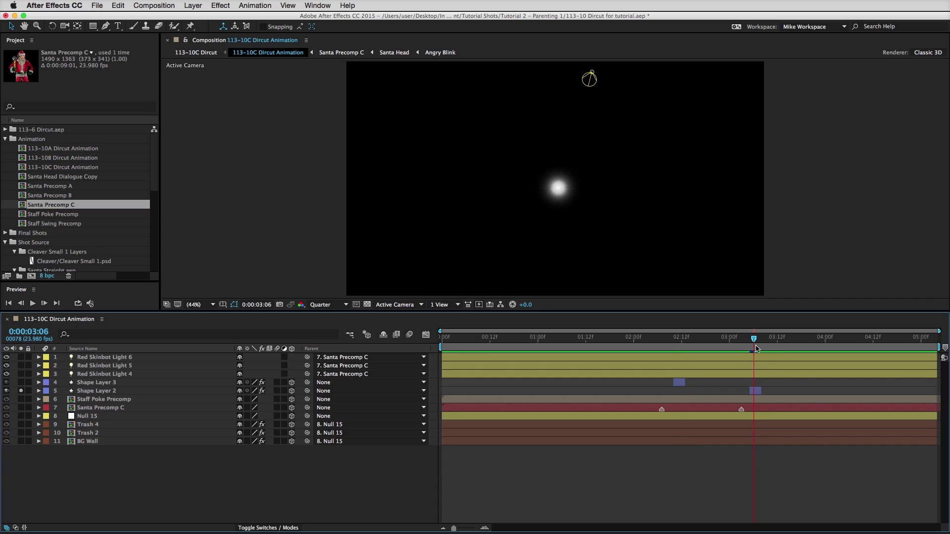
left_click(21, 391)
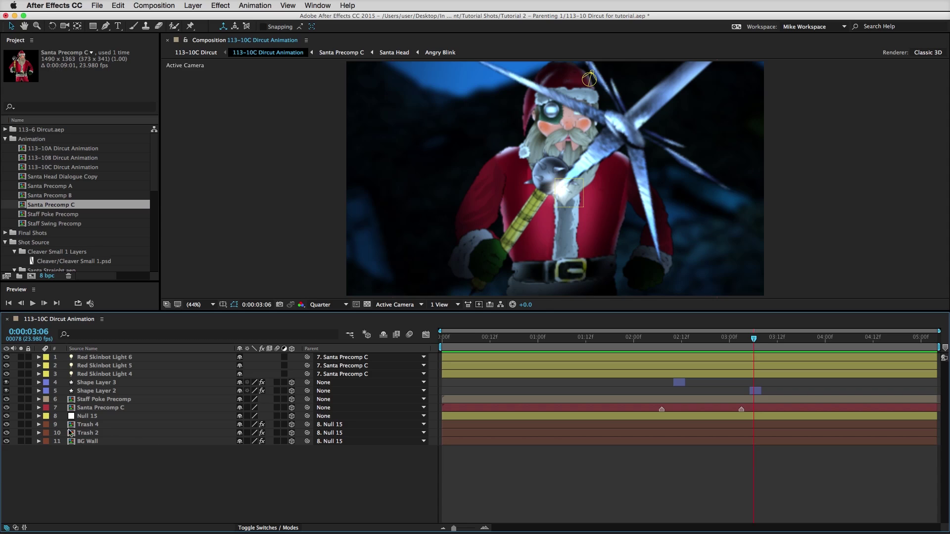
left_click(21, 400)
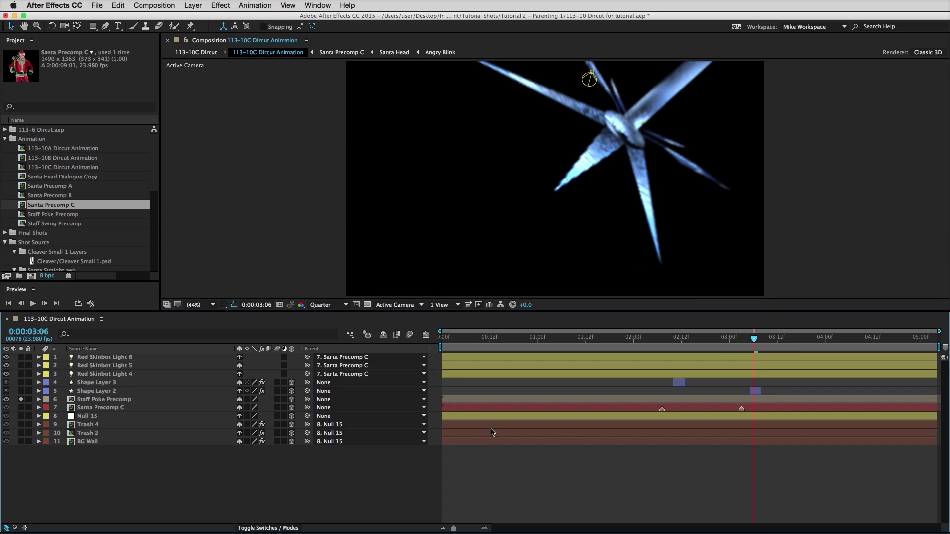
left_click_drag(576, 340, 676, 361)
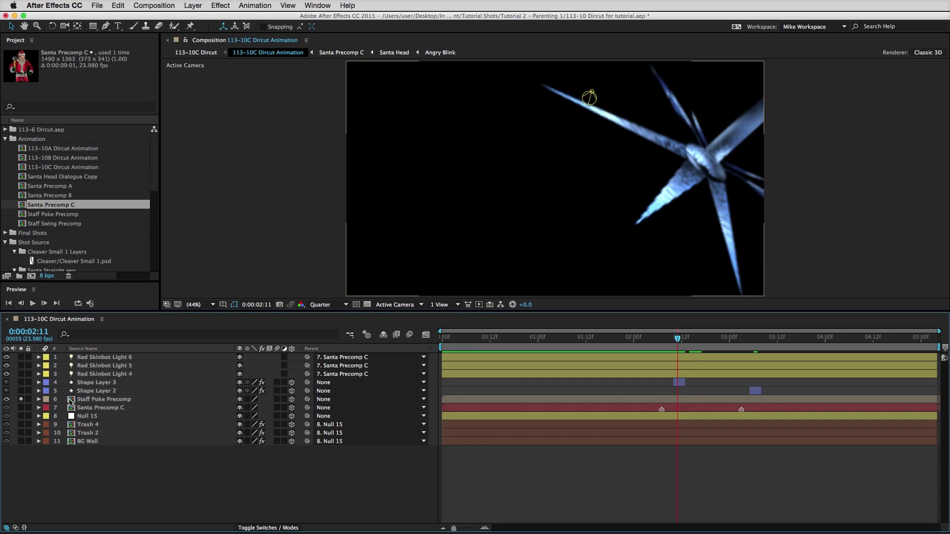
double_click(70, 400)
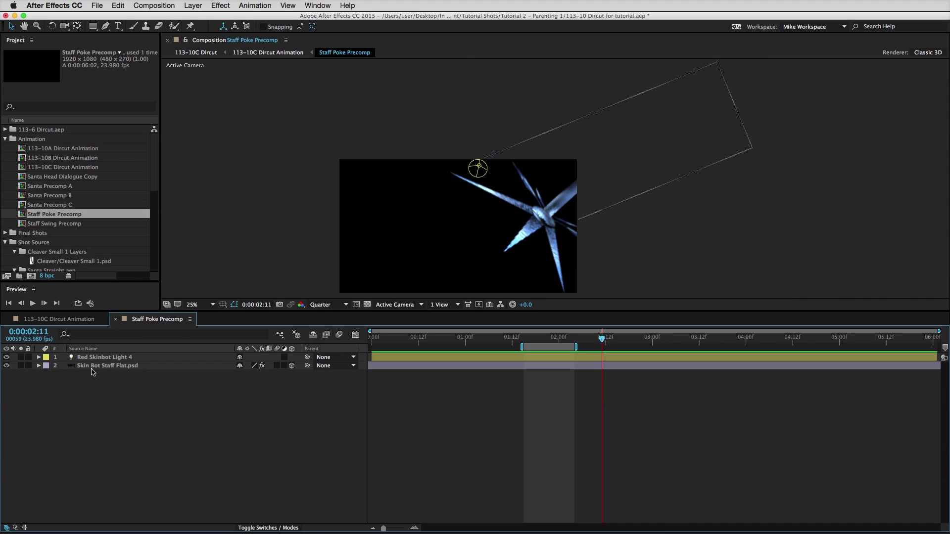
left_click(92, 368)
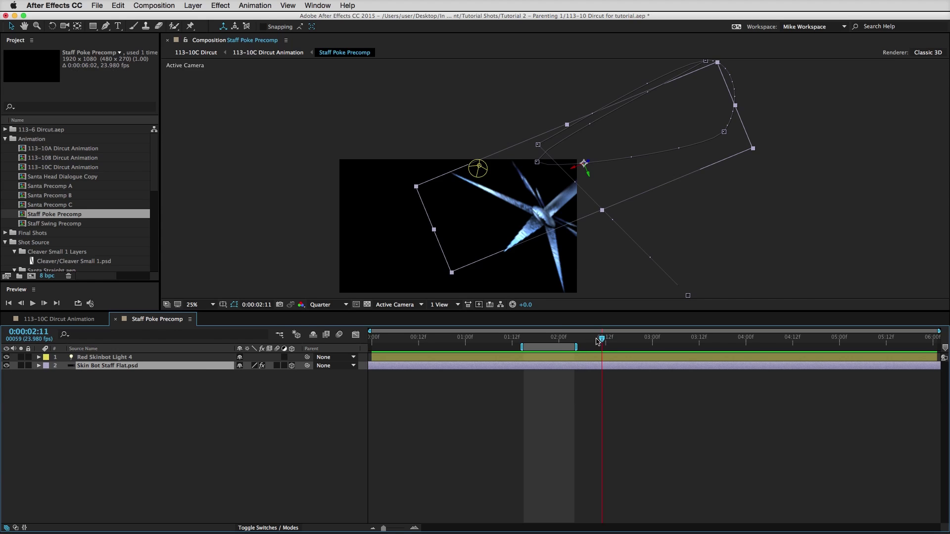
mouse_move(599, 342)
left_mouse_down()
mouse_move(525, 345)
mouse_move(647, 343)
mouse_move(590, 354)
left_mouse_up()
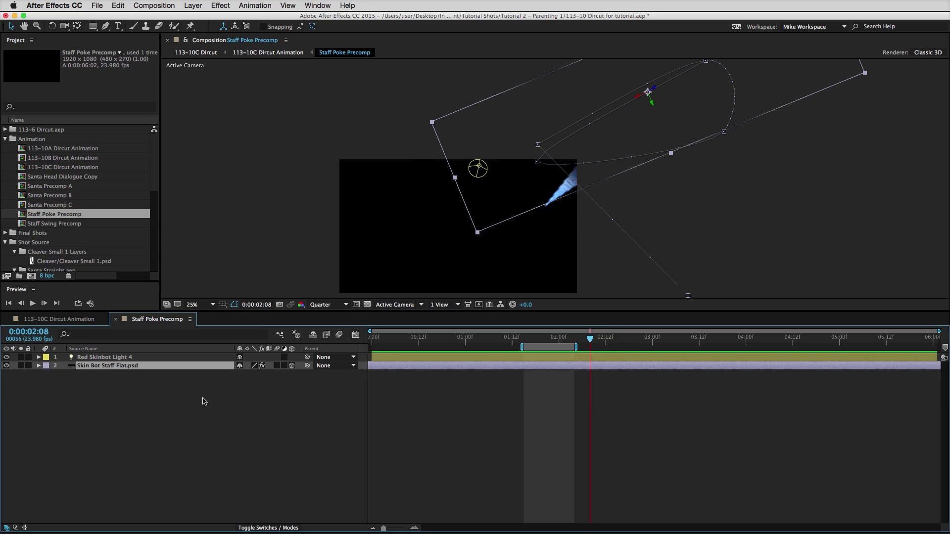
left_click(198, 411)
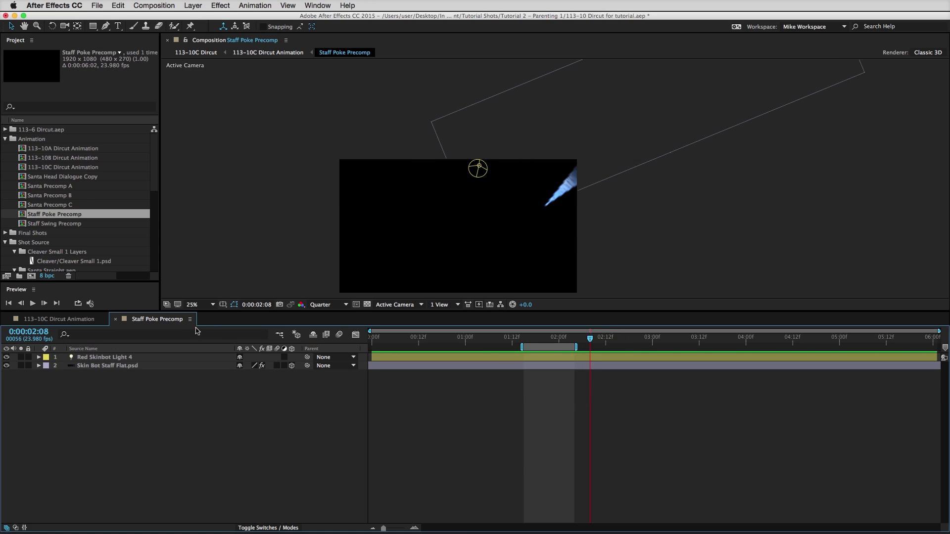
left_click(116, 319)
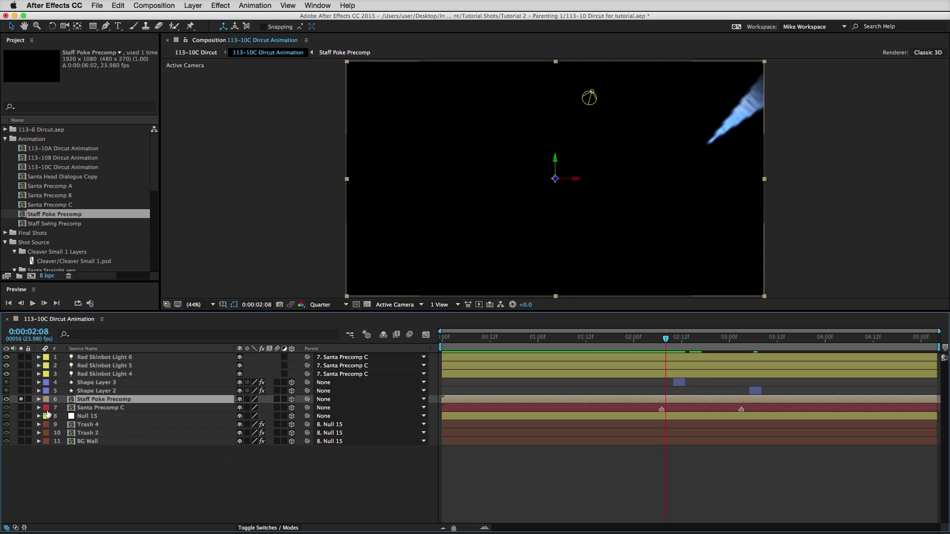
Solo Santa Precomp C, preview its puppet motion inside the precomp, then unsolo it
left_click(21, 408)
left_click(21, 400)
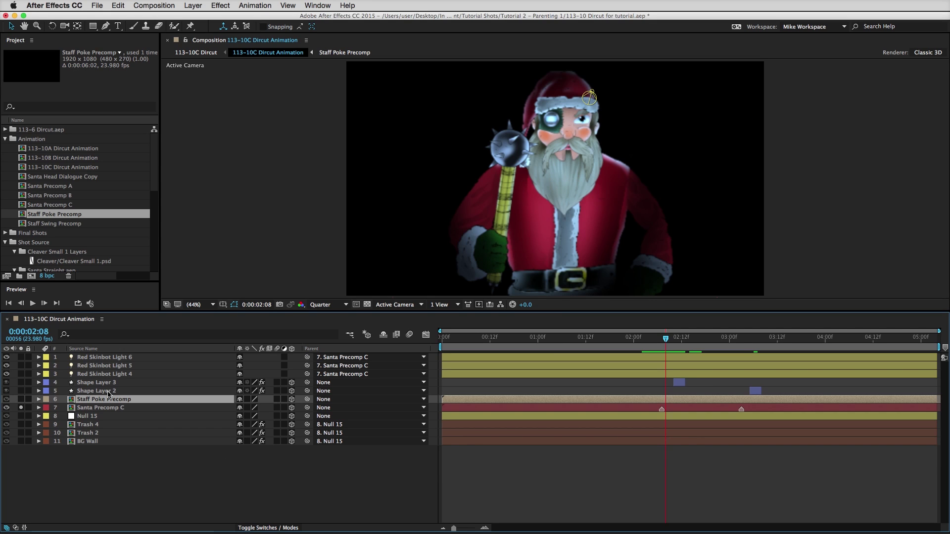
double_click(114, 409)
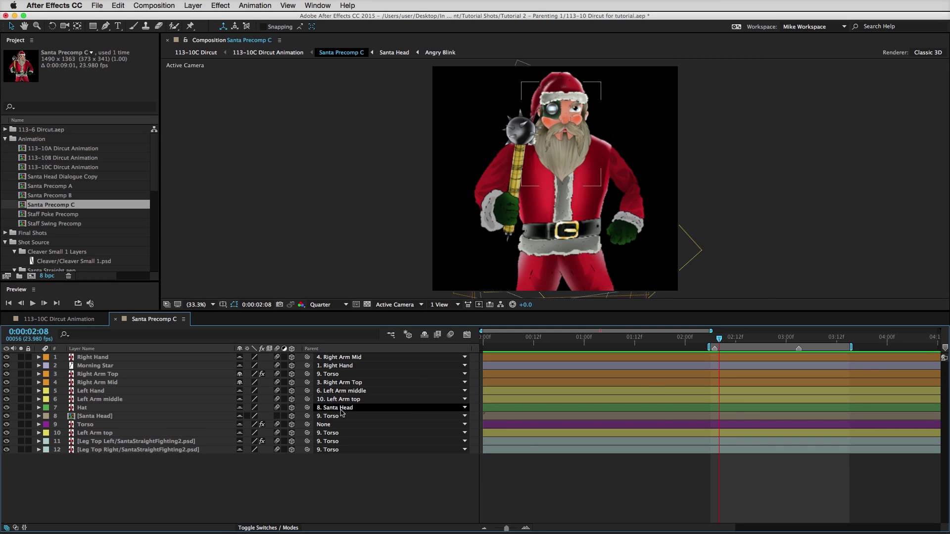
left_click_drag(734, 339, 719, 357)
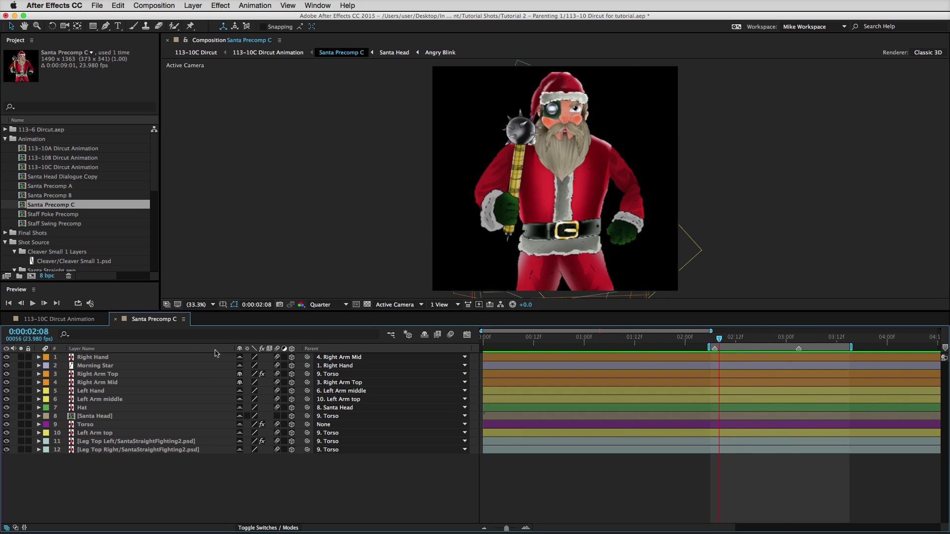
left_click(115, 320)
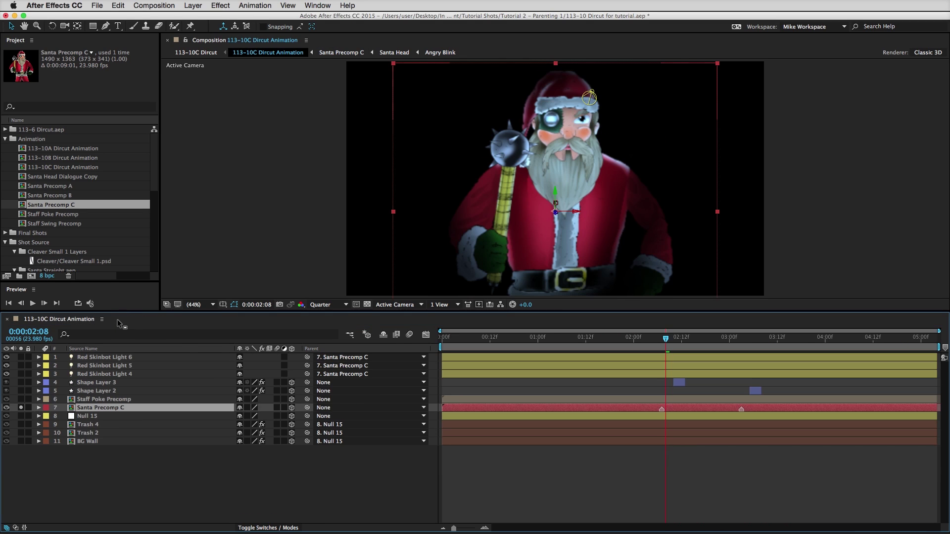
left_click(110, 489)
left_click(21, 408)
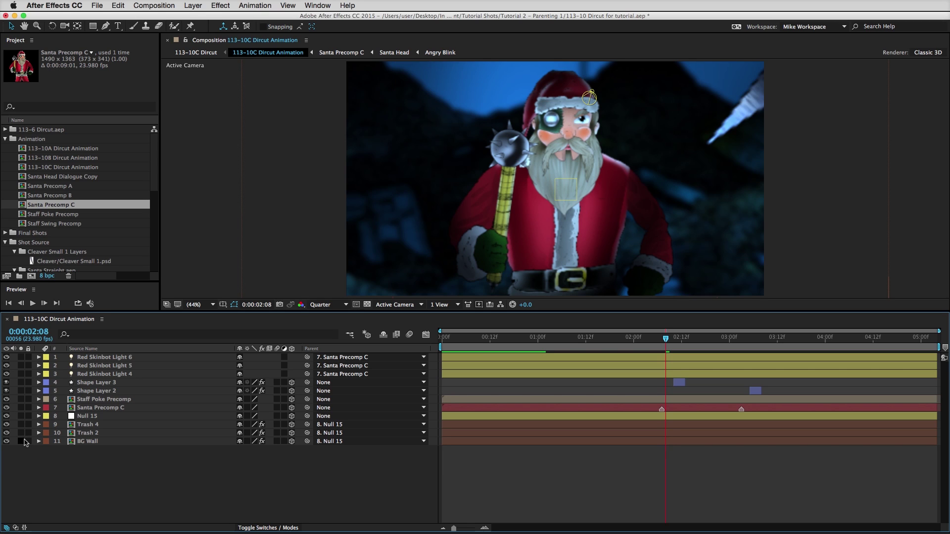
Solo Trash 4, Trash 2, BG Wall and Null 15, then unsolo layers 8–11
left_click(21, 425)
left_click(21, 433)
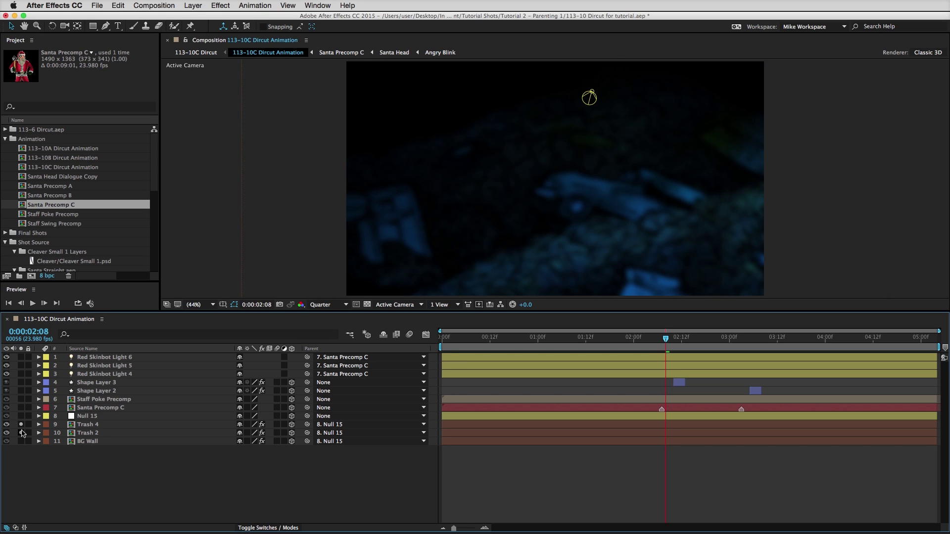
left_click(21, 441)
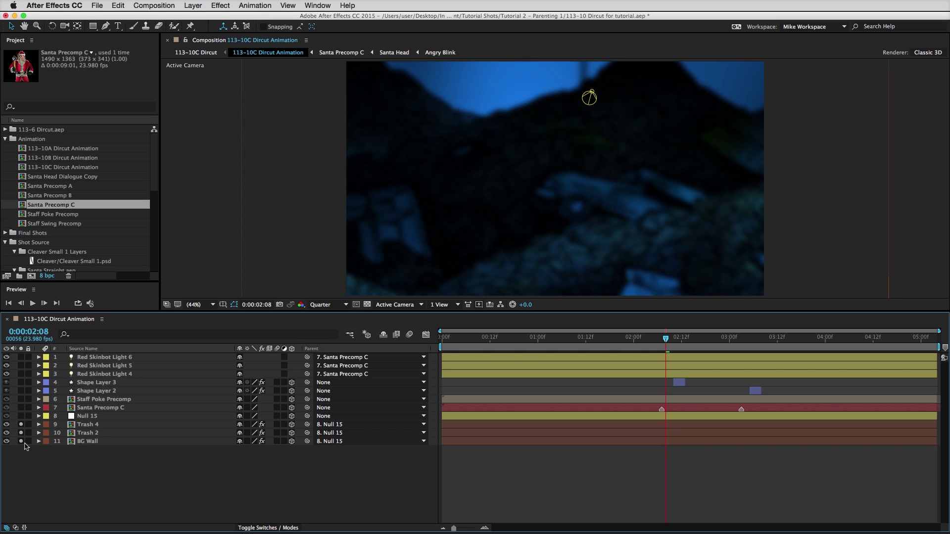
left_click(21, 416)
left_click_drag(22, 418, 21, 445)
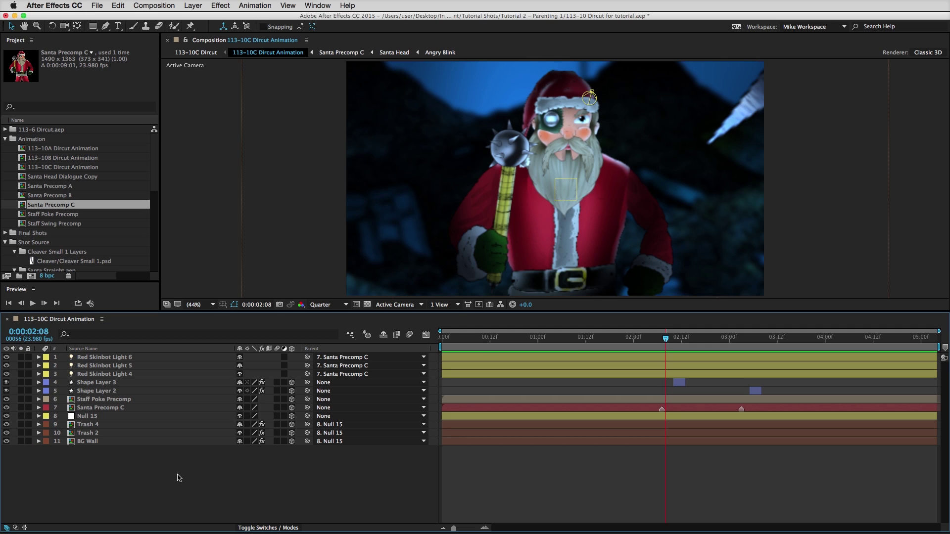
Turn off visibility of Red Skinbot Lights 1–3 and solo Santa Precomp C
left_click_drag(291, 463, 291, 381)
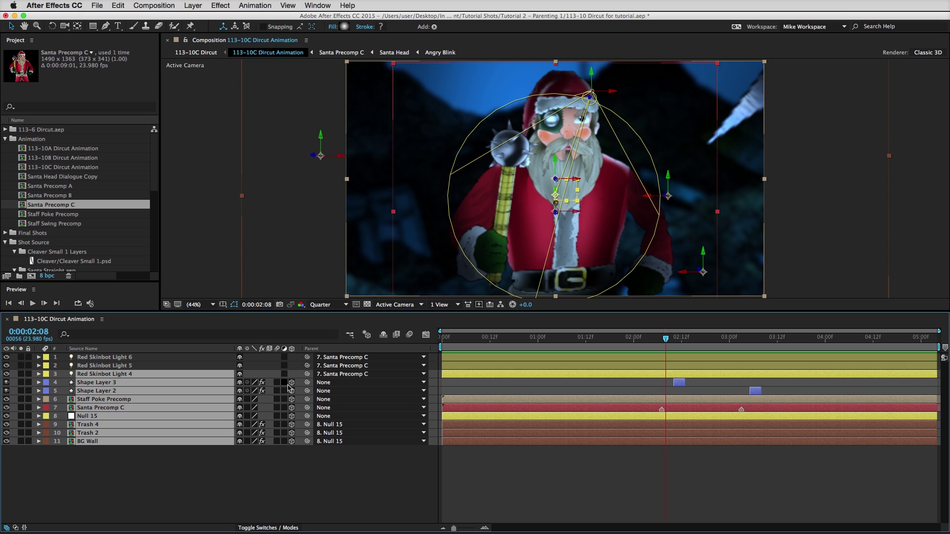
left_click(249, 463)
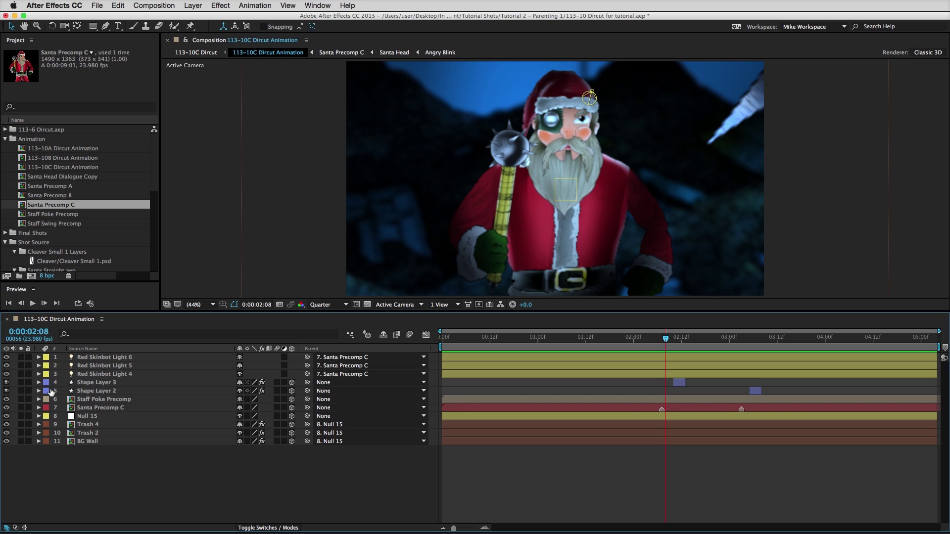
left_click_drag(6, 374, 6, 358)
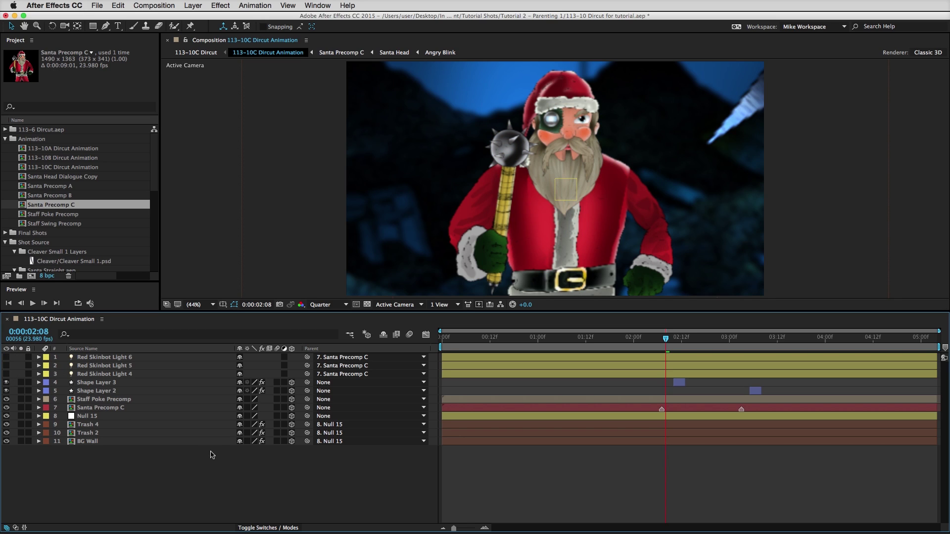
left_click(21, 409)
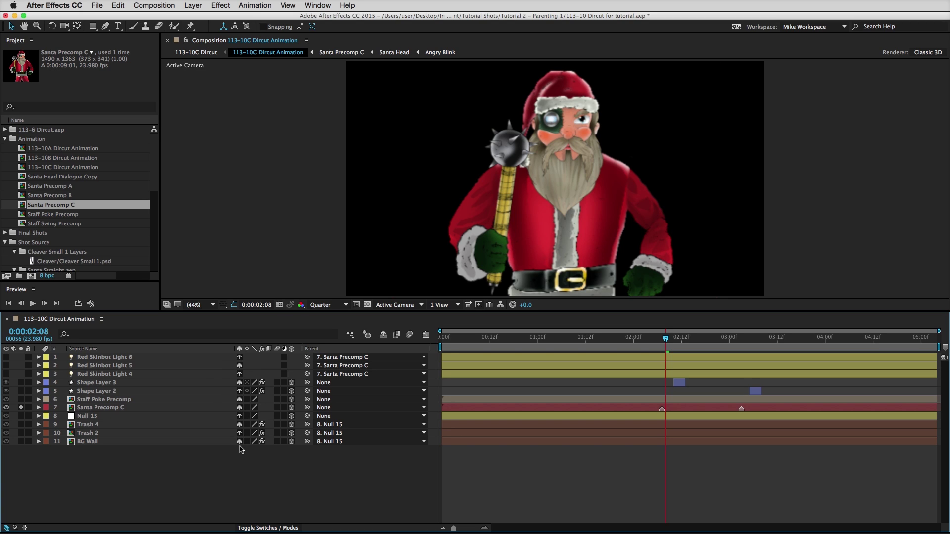
Mark every layer except Santa Precomp C as shy and hide shy layers
key("super+a")
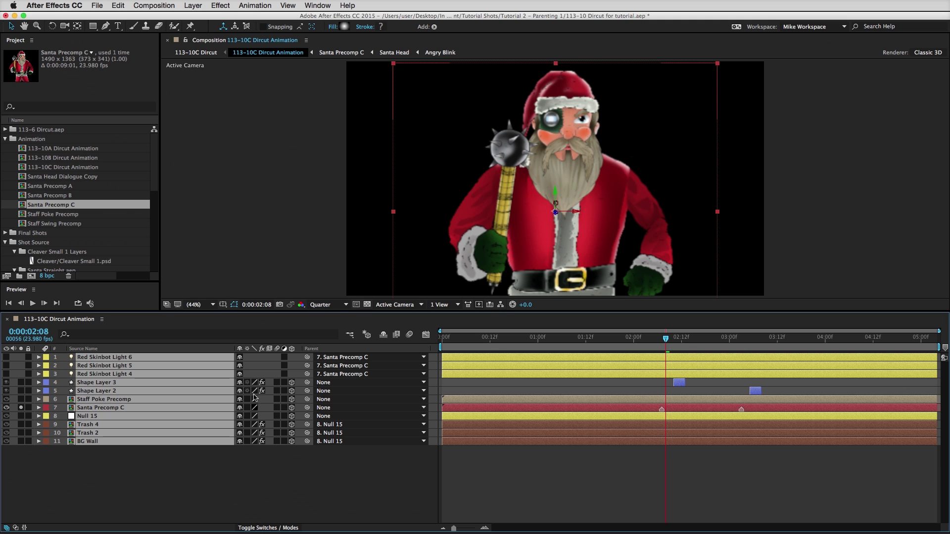
left_click(240, 358)
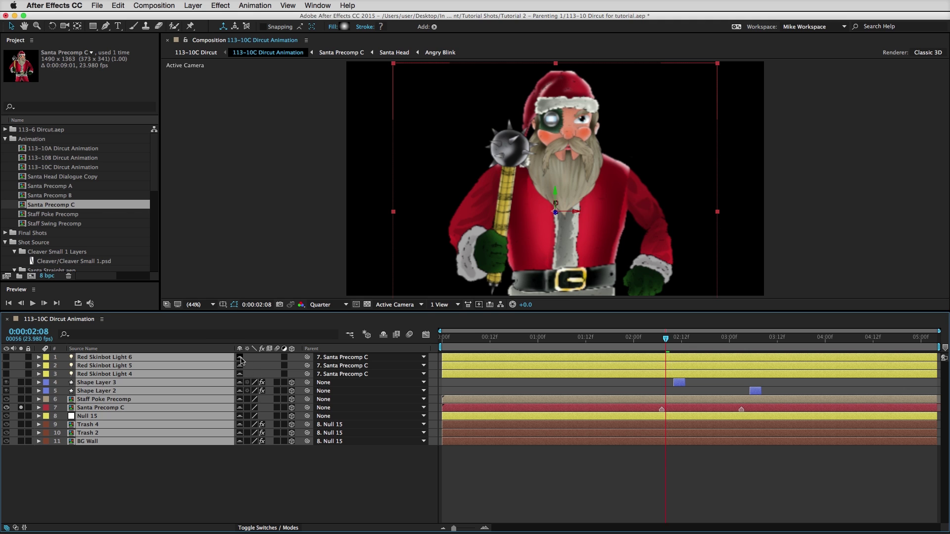
left_click(187, 475)
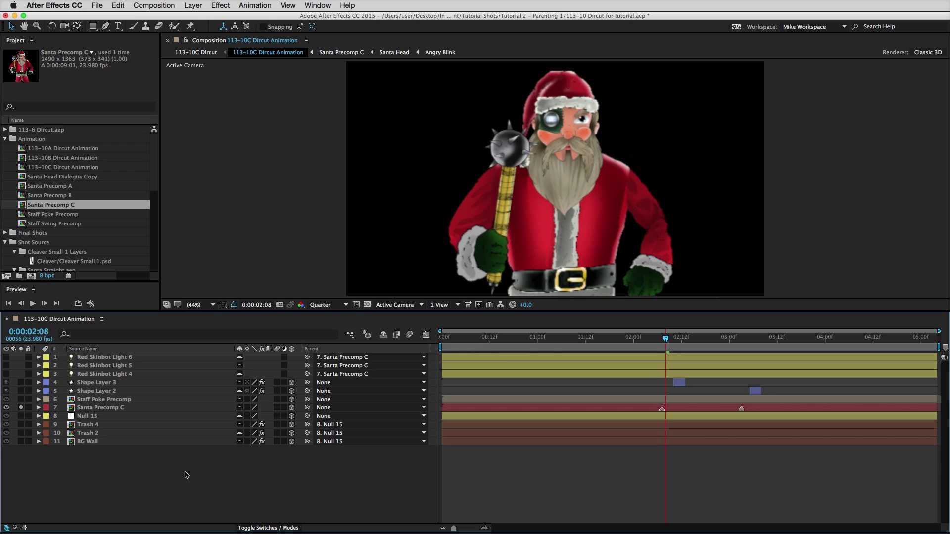
left_click(130, 409)
left_click(240, 407)
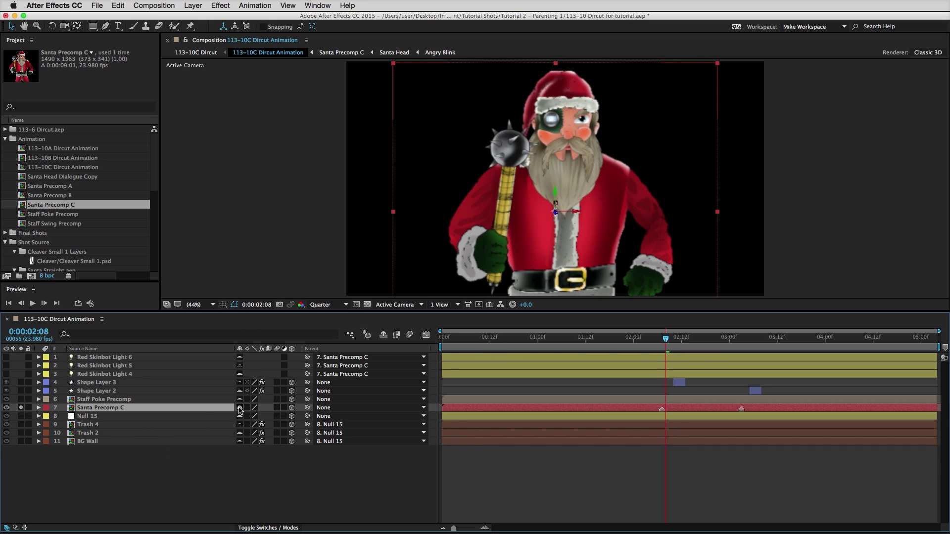
left_click(252, 458)
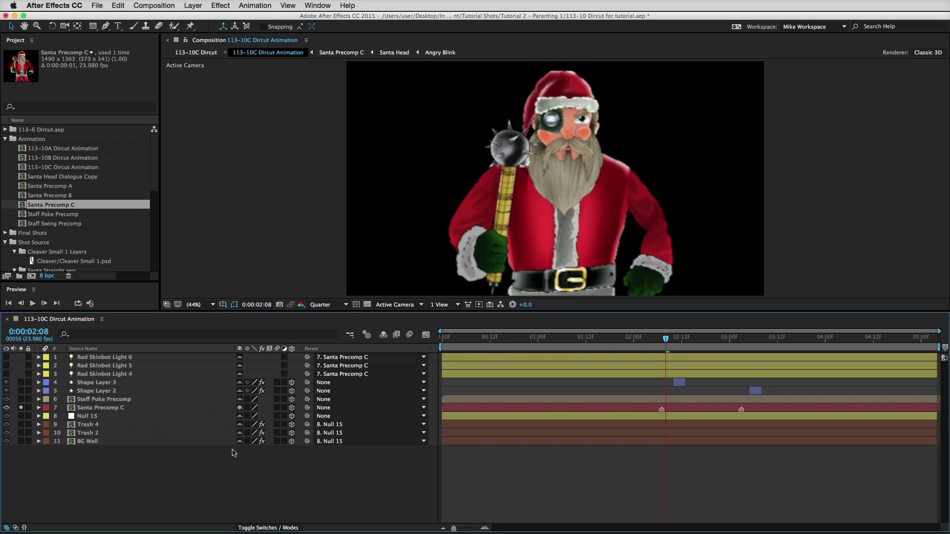
left_click(384, 335)
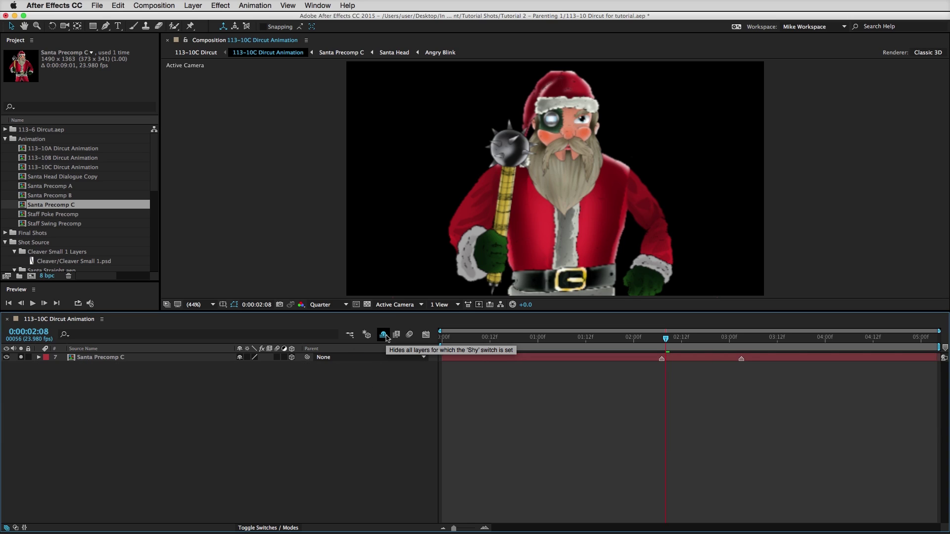
Expand Santa Precomp C's Transform properties and select all its keyframes
left_click(100, 357)
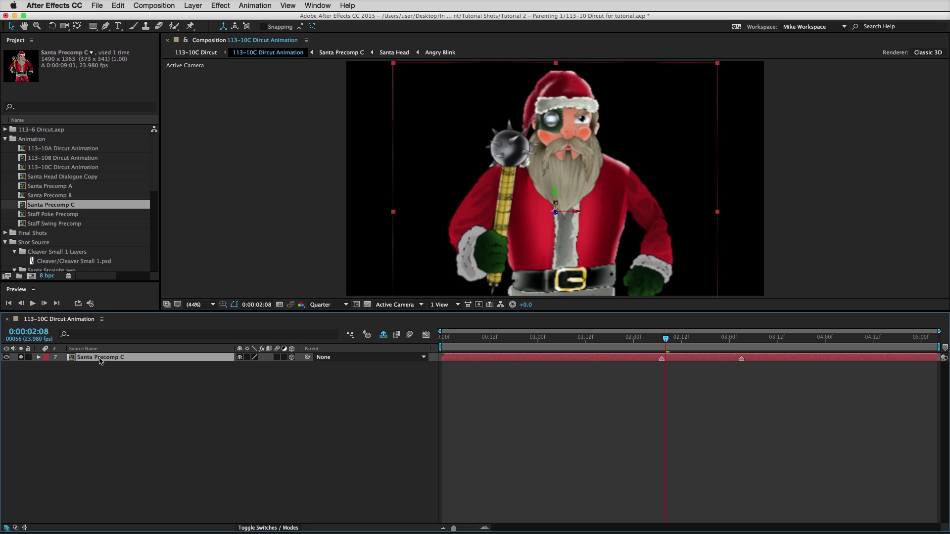
left_click(39, 357)
left_click(47, 366)
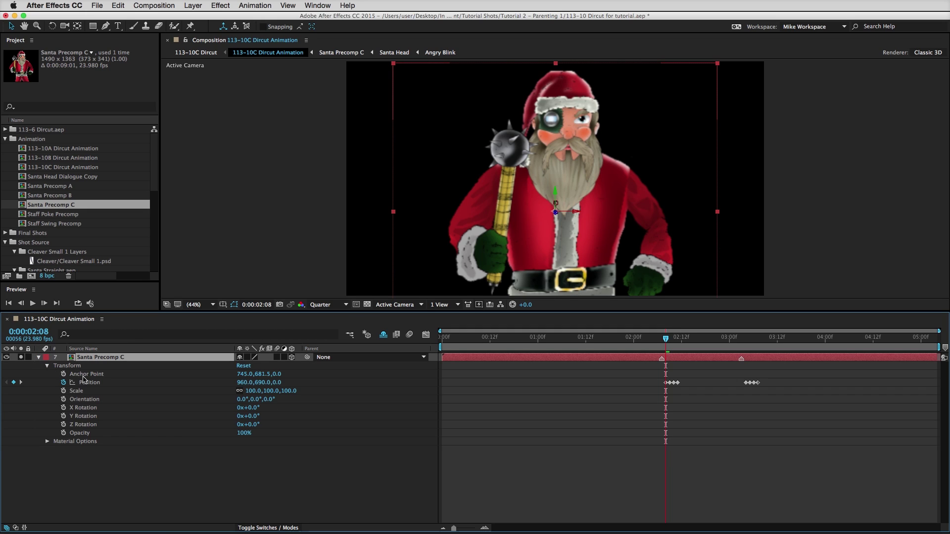
left_click(85, 382)
left_click(669, 398)
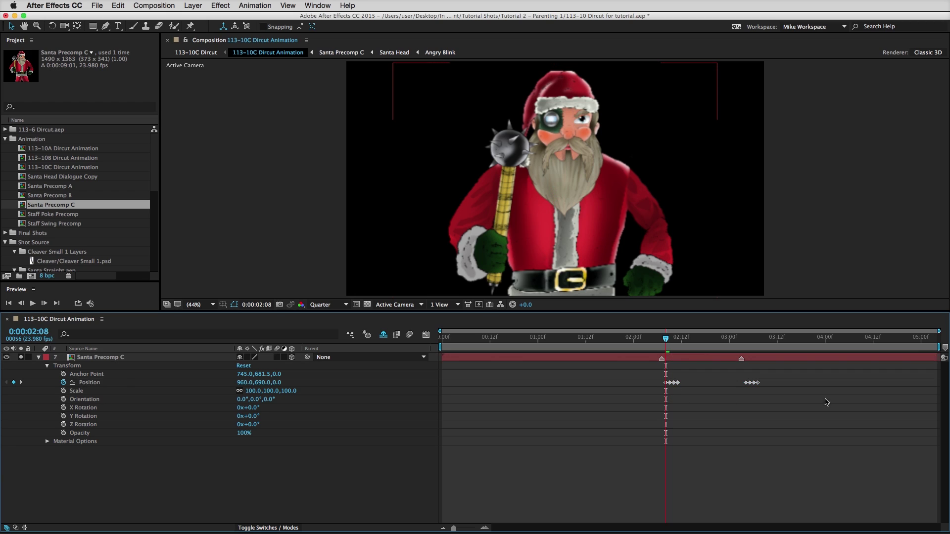
left_click_drag(824, 402, 624, 365)
Set the work area to run from 02:00 to 03:18
left_click_drag(666, 340, 628, 345)
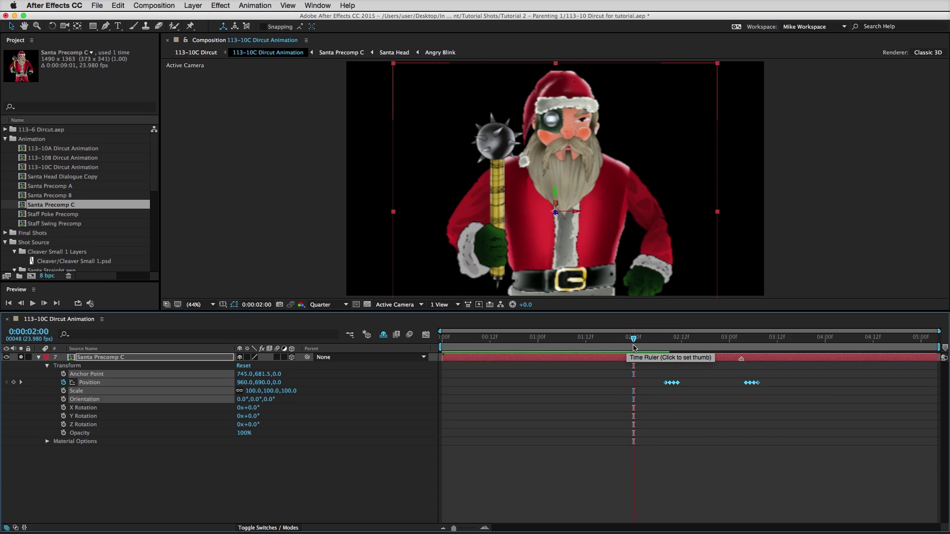
key("b")
left_click_drag(644, 341, 805, 344)
key("n")
left_click(740, 446)
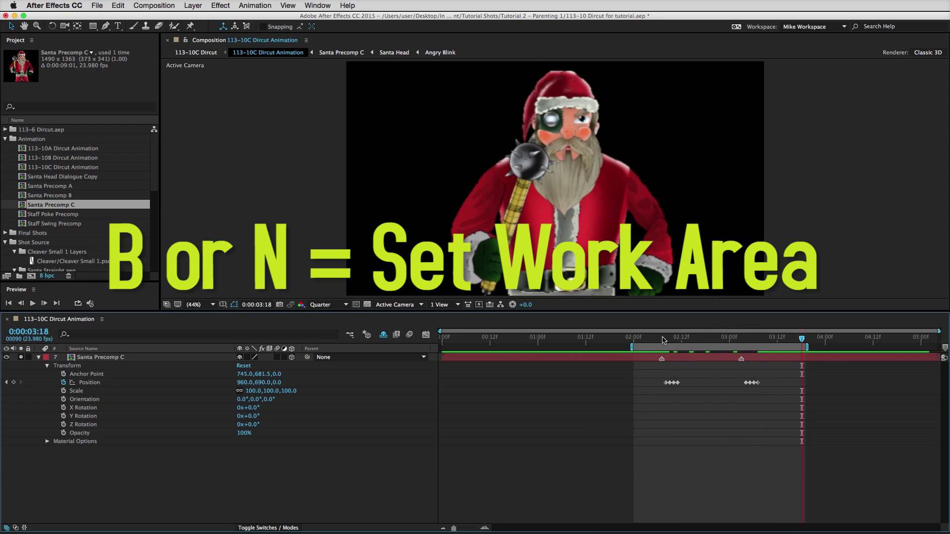
Preview Santa's mace swing from 02:18, then open the Santa Precomp C composition
left_click_drag(663, 340, 642, 355)
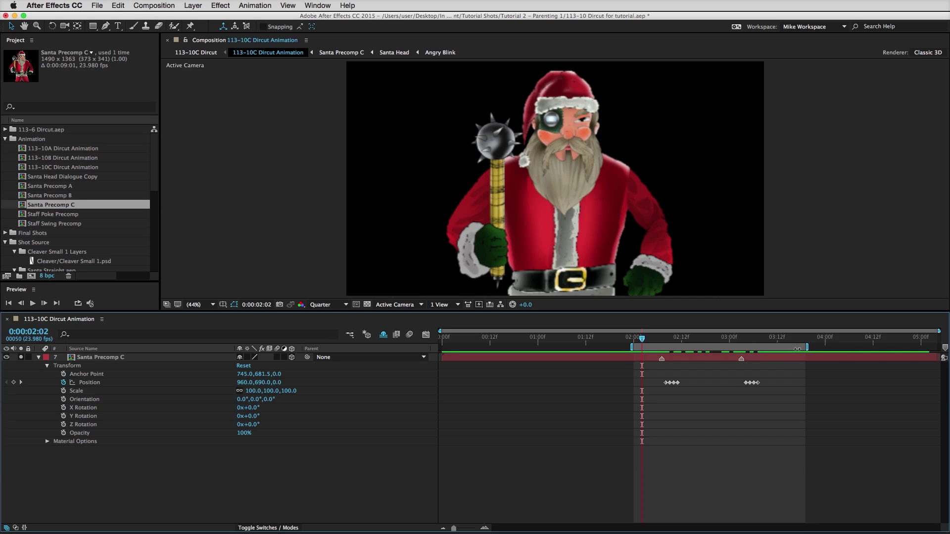
left_click(33, 304)
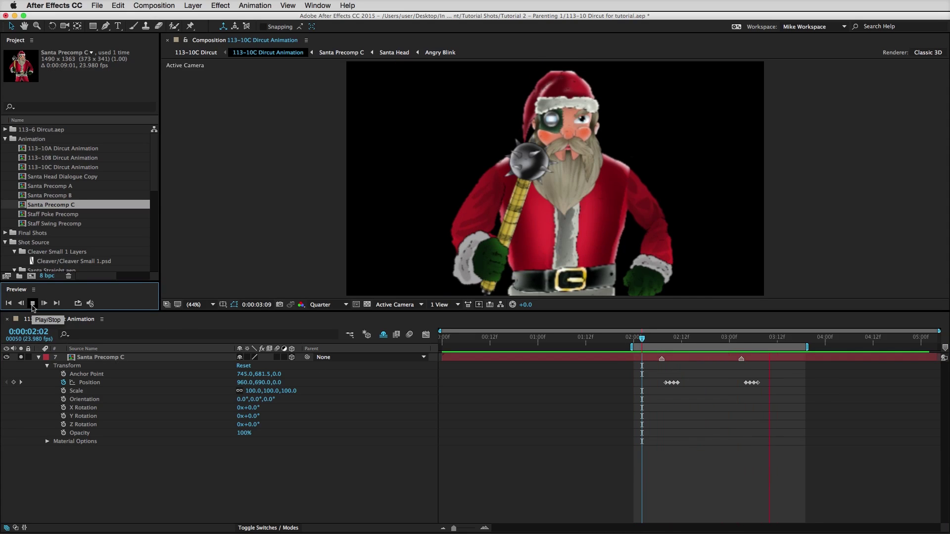
left_click(33, 304)
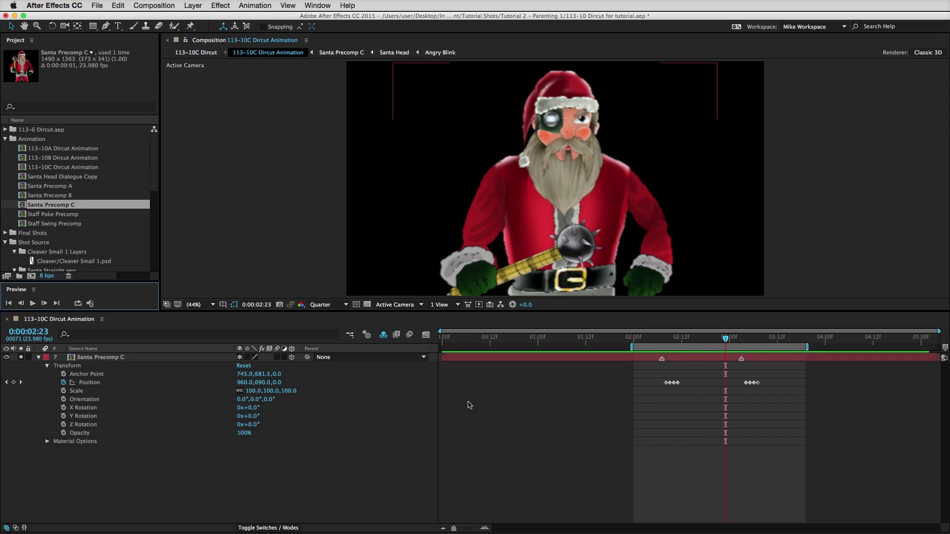
left_click(619, 455)
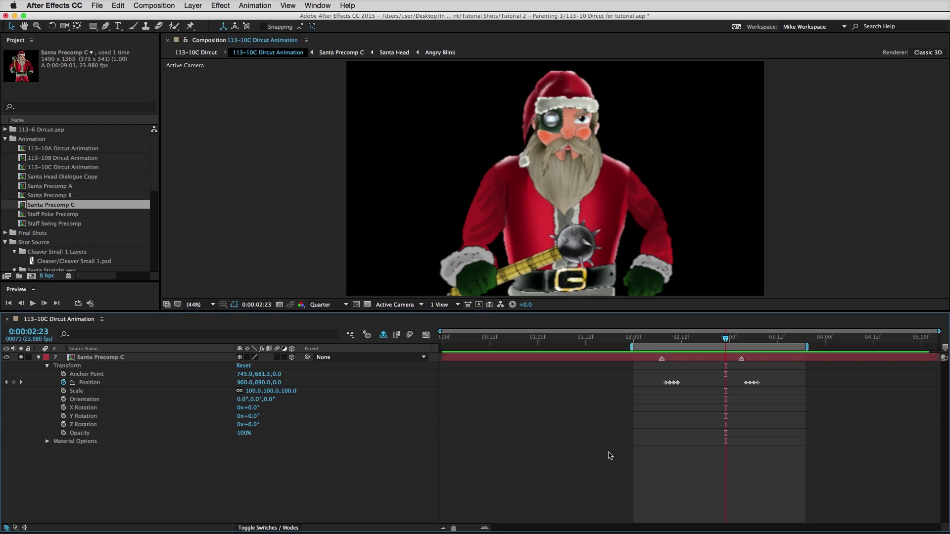
double_click(101, 358)
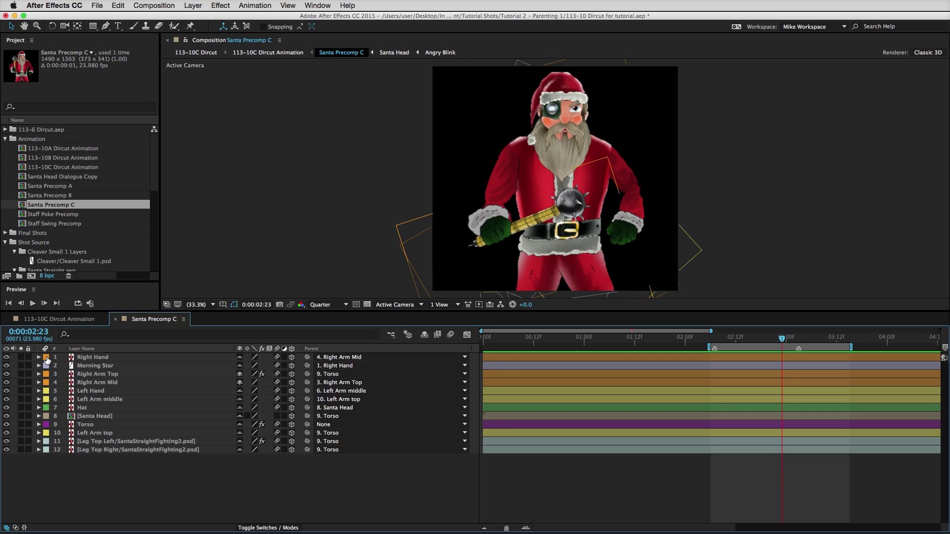
Try Purple and Brown label colours on Right Hand, settling on Orange
left_click(47, 359)
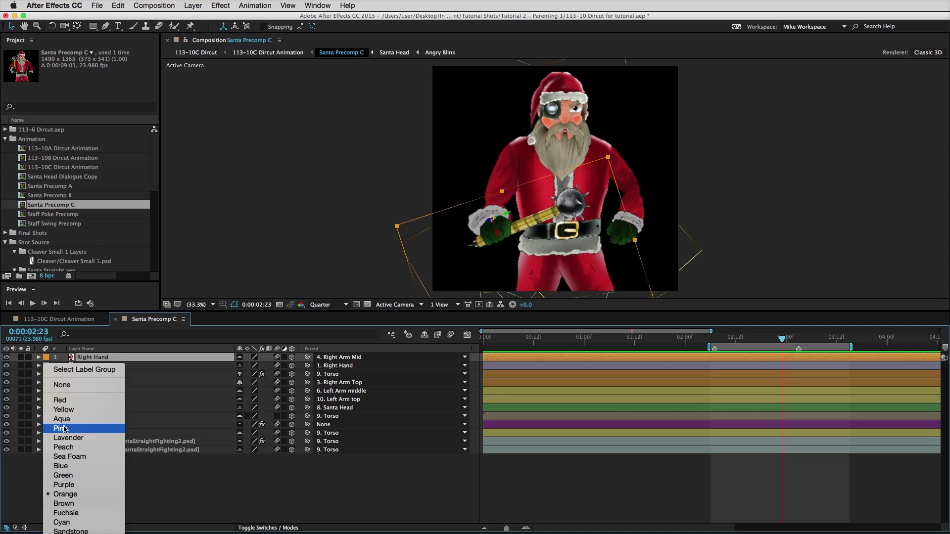
left_click(69, 485)
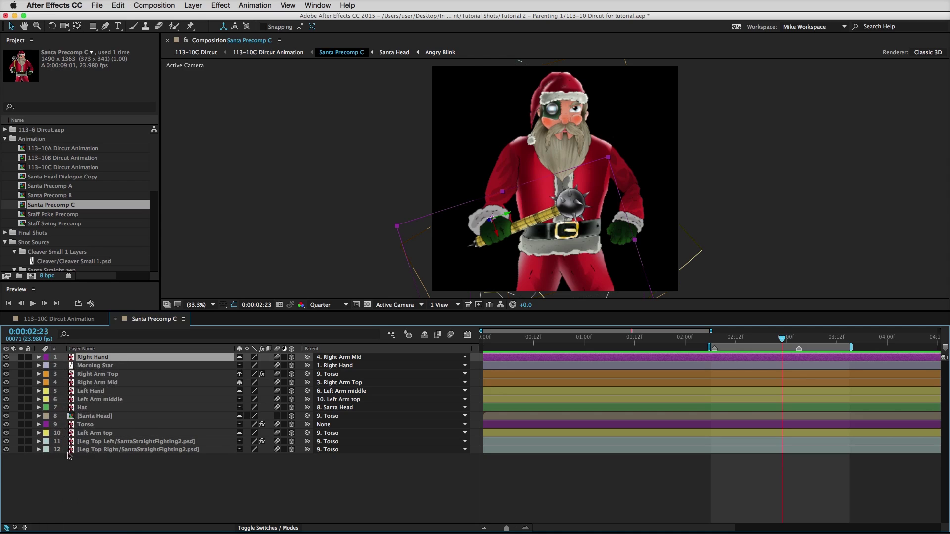
left_click(47, 358)
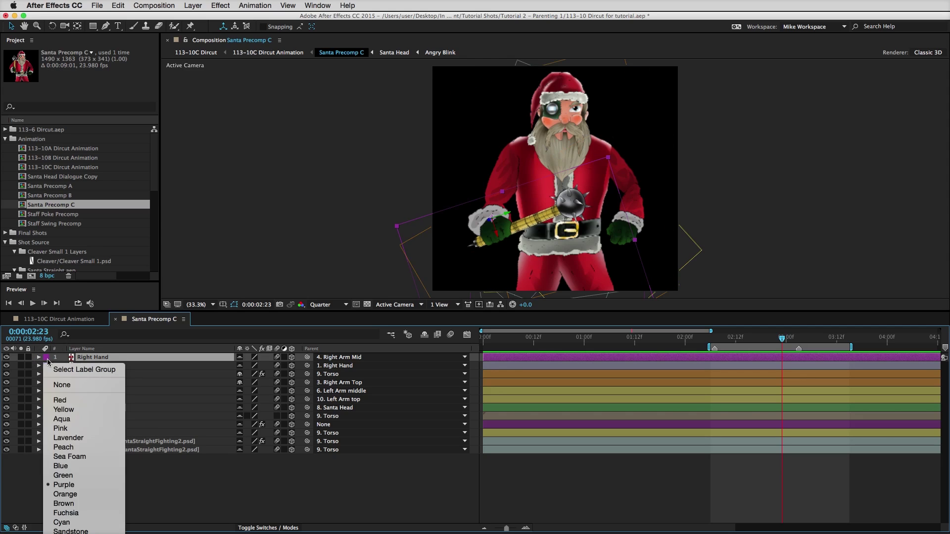
left_click(74, 504)
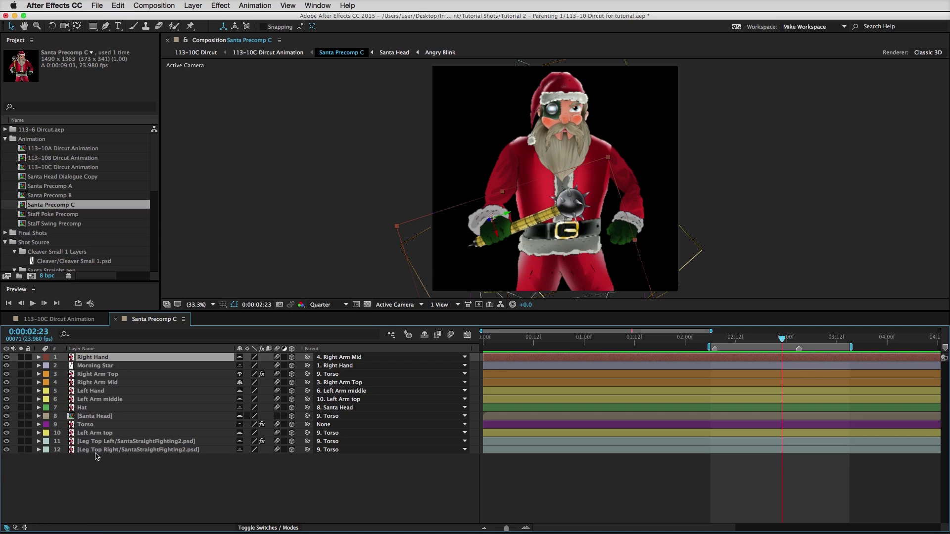
left_click(47, 358)
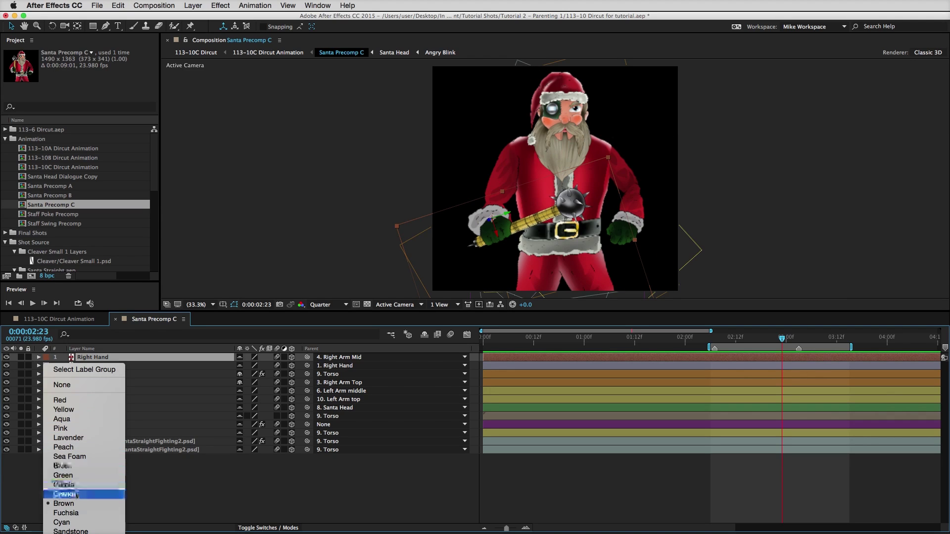
left_click(74, 494)
left_click(102, 489)
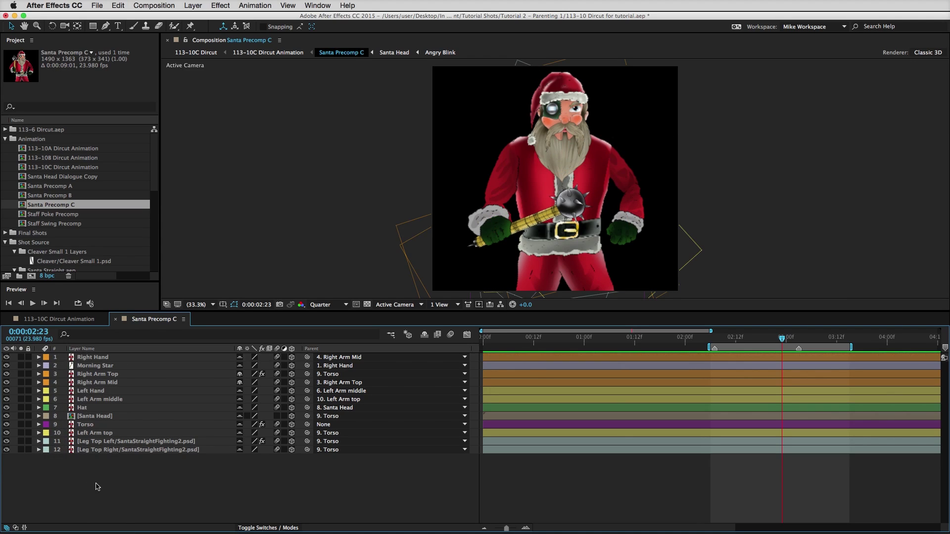
left_click(88, 358)
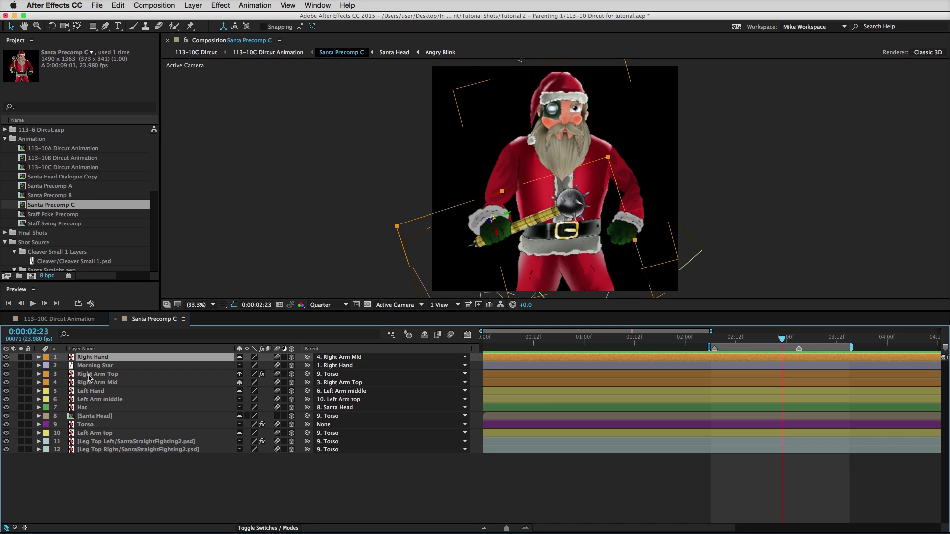
left_click(89, 375)
left_click(83, 384)
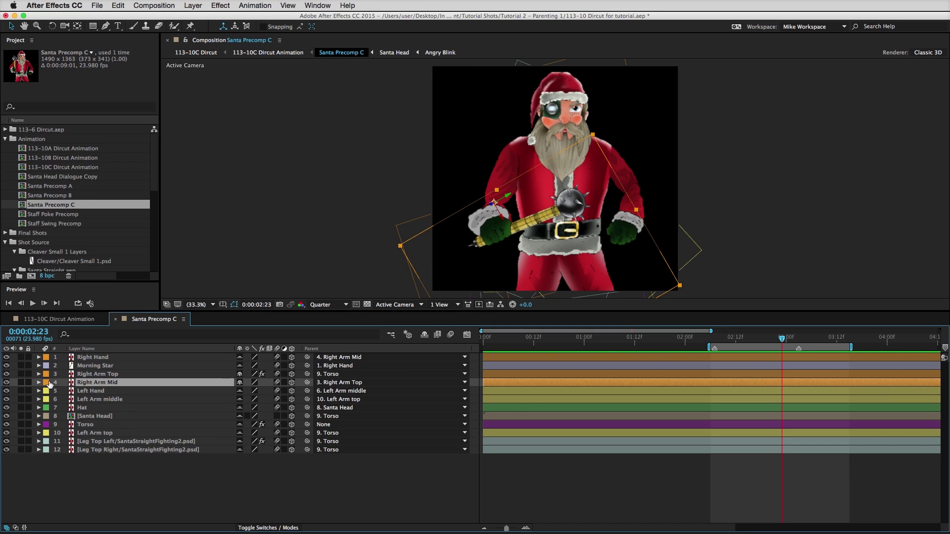
left_click(92, 392)
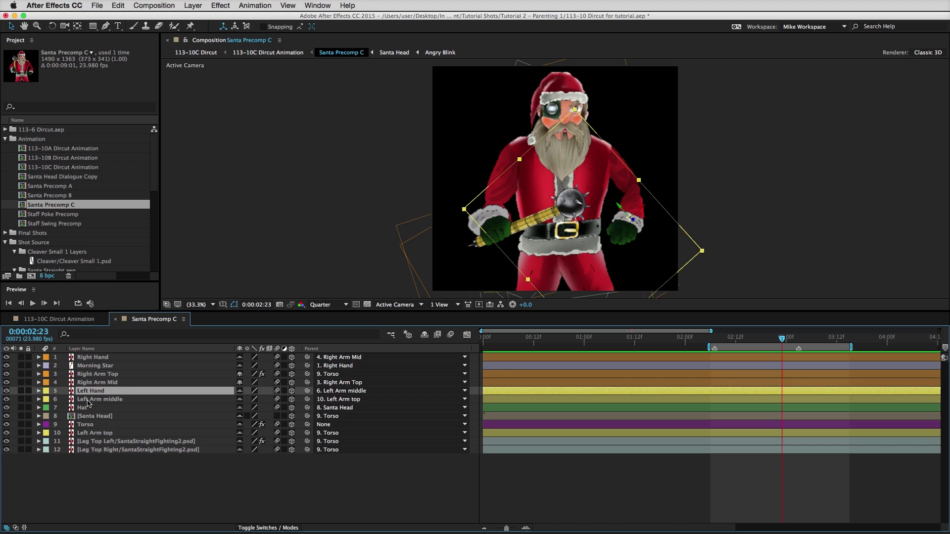
left_click(81, 400)
left_click(88, 433)
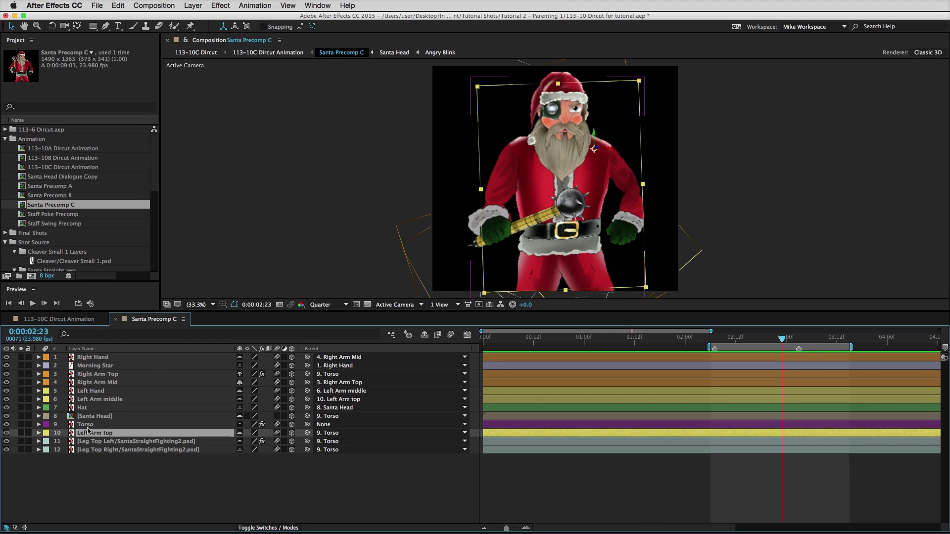
left_click(84, 426)
left_click(89, 417)
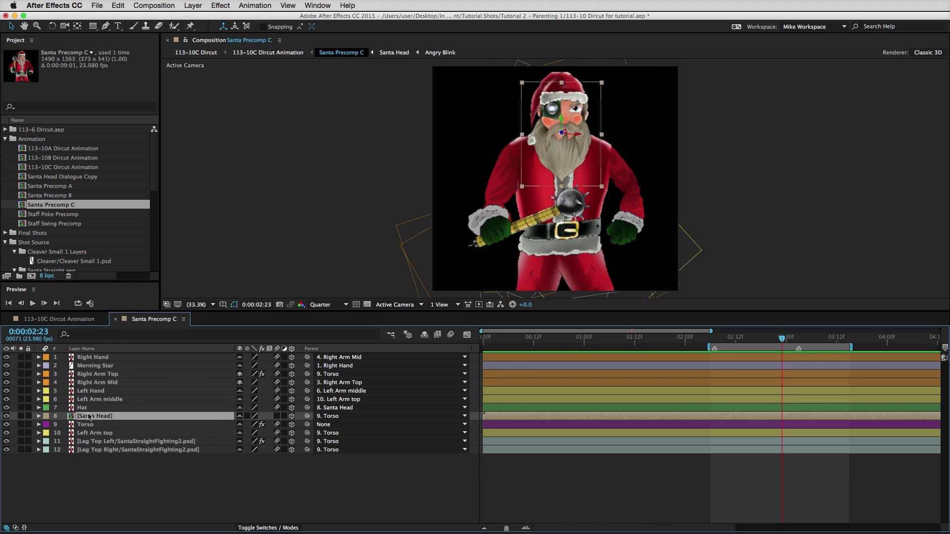
left_click(87, 441)
left_click(82, 450)
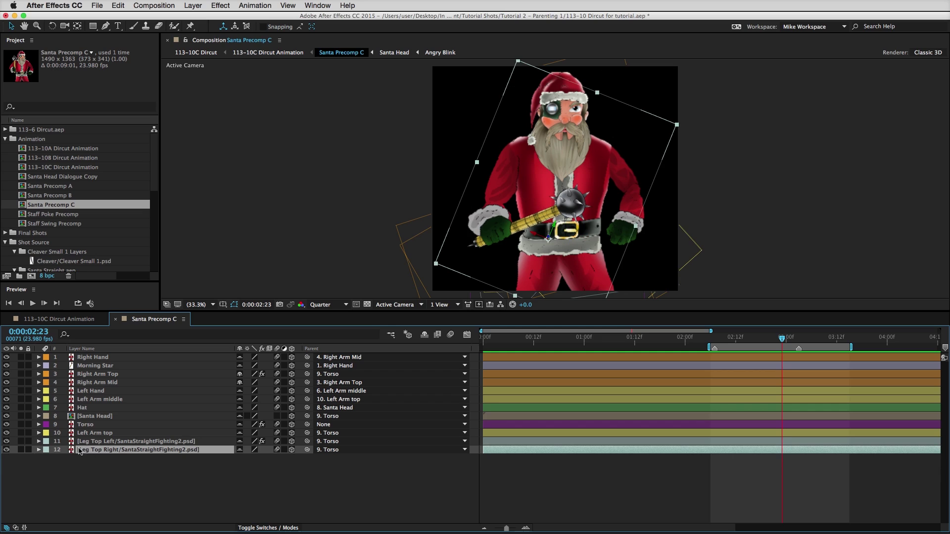
left_click(45, 450)
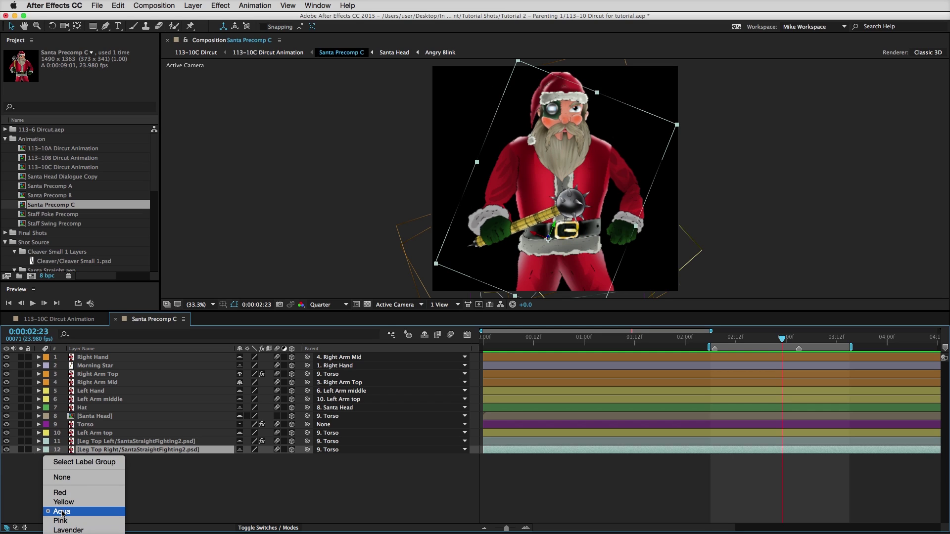
left_click(165, 494)
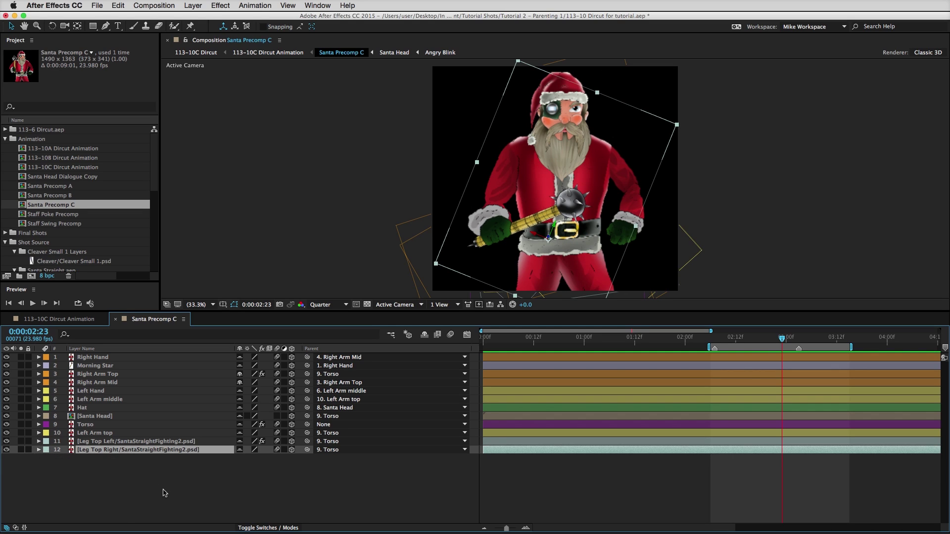
left_click(98, 442)
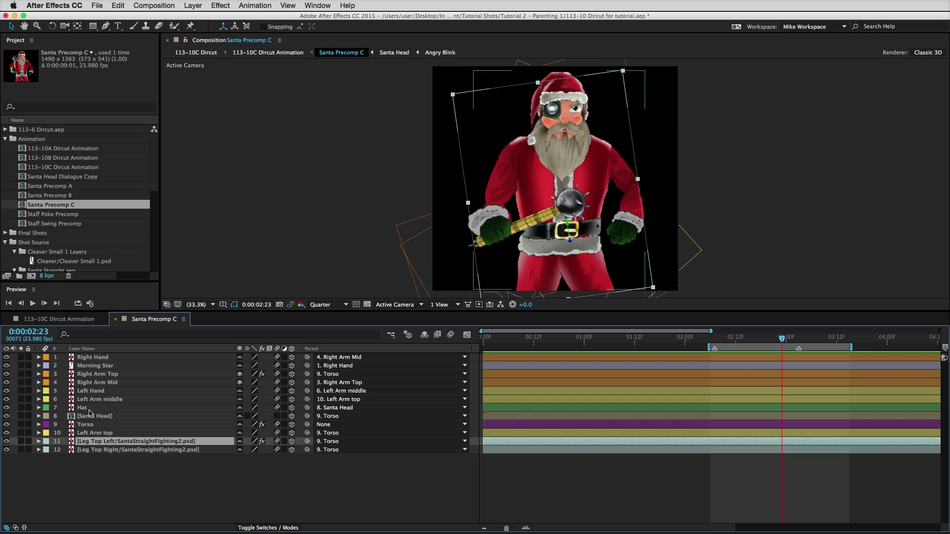
left_click(92, 358)
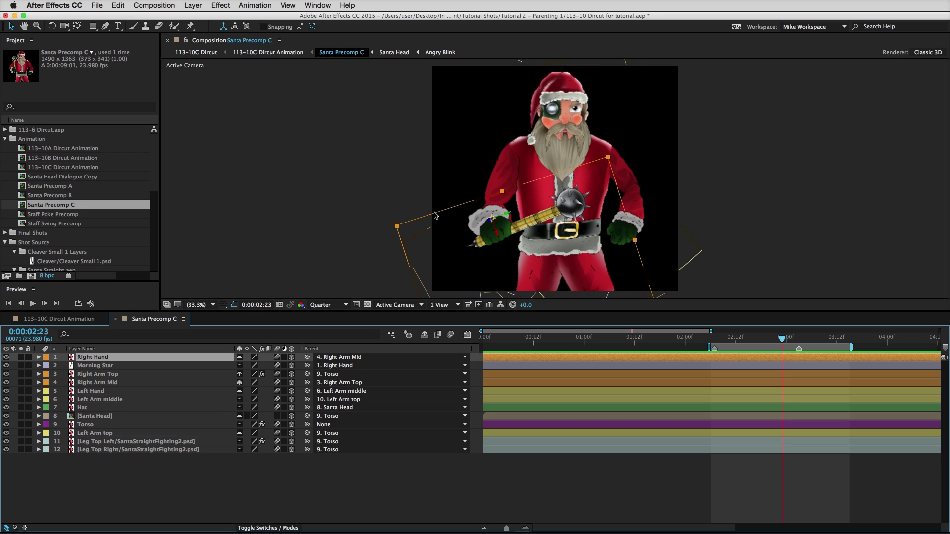
left_click(98, 366)
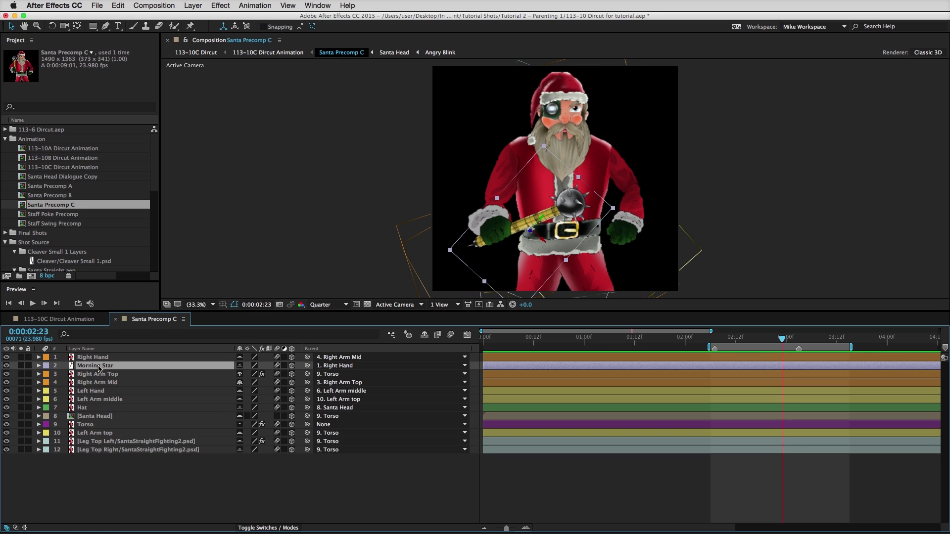
left_click(93, 358)
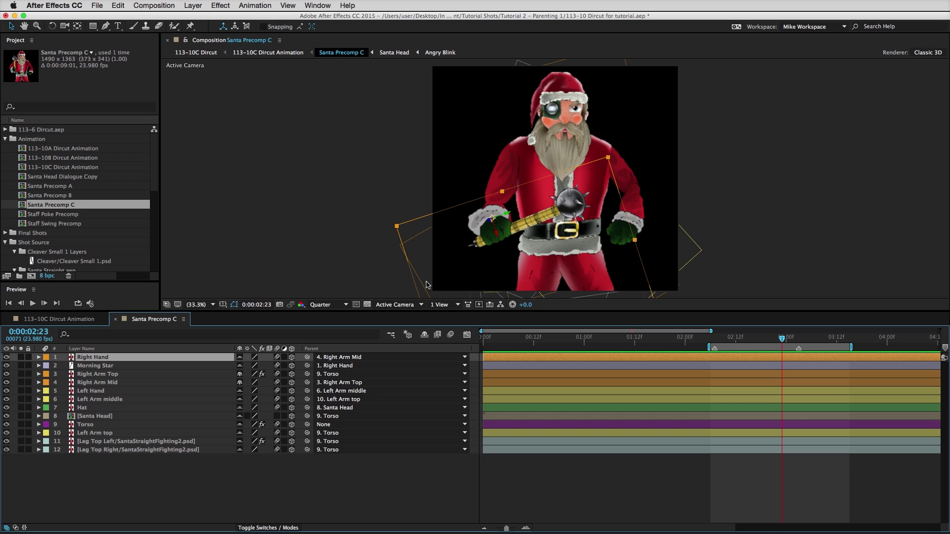
left_click(96, 375)
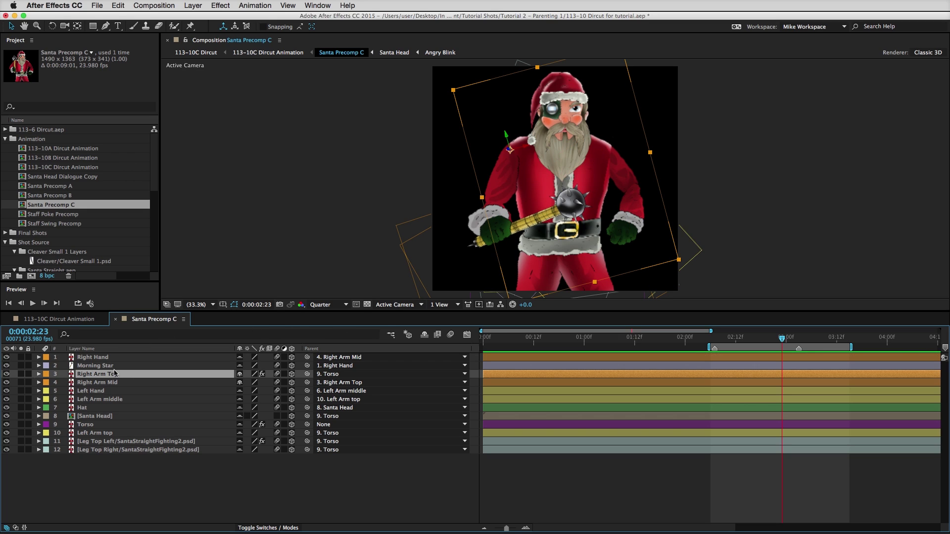
left_click(98, 366)
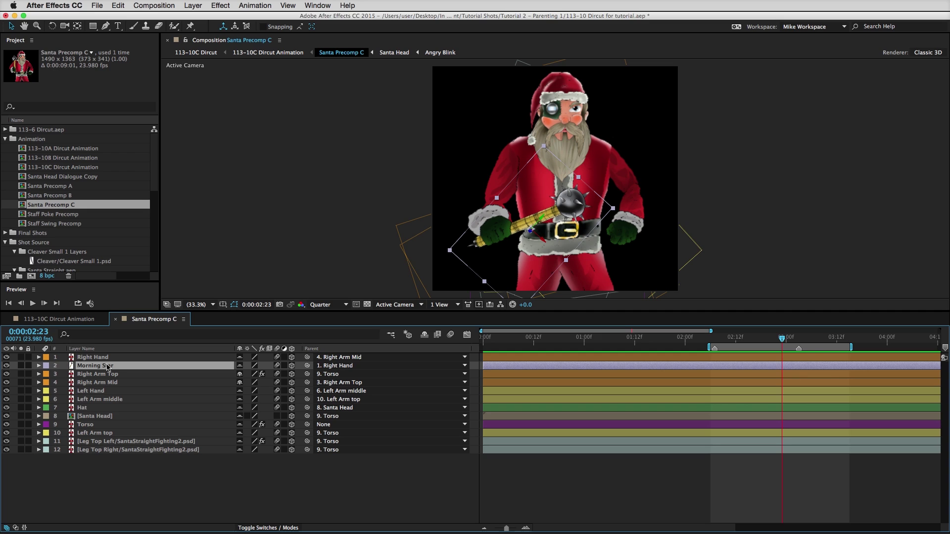
left_click(94, 357)
Reveal Right Hand's source in Finder and open SantaStraightFighting2.psd in Photoshop
right_click(109, 354)
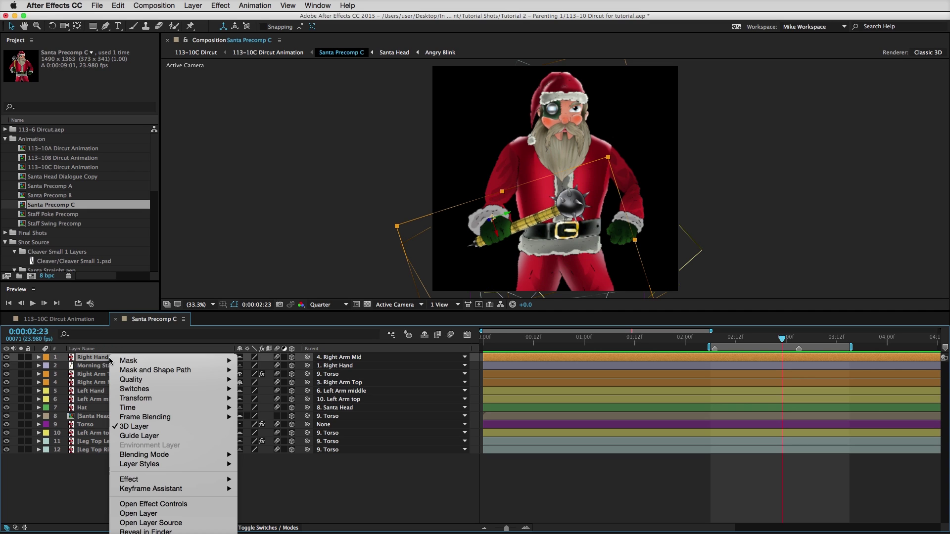
left_click(170, 532)
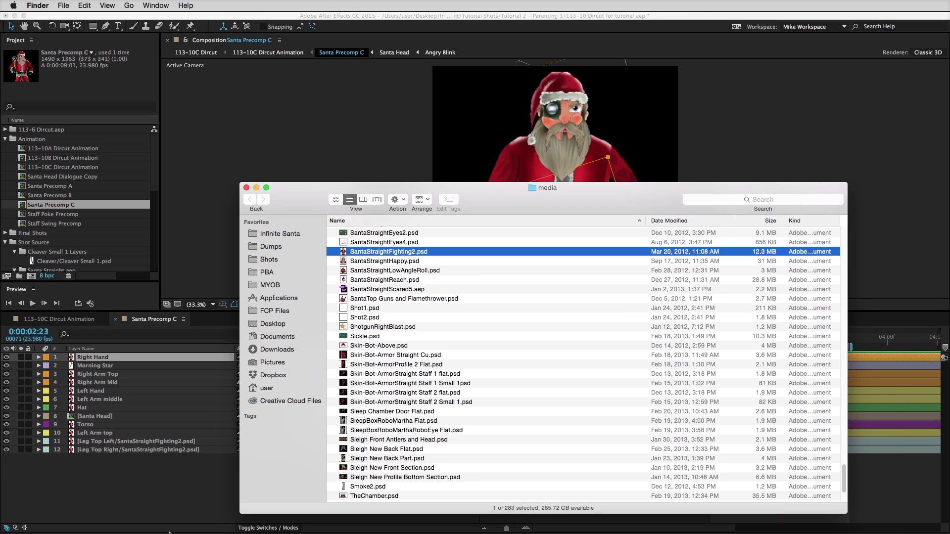
double_click(414, 257)
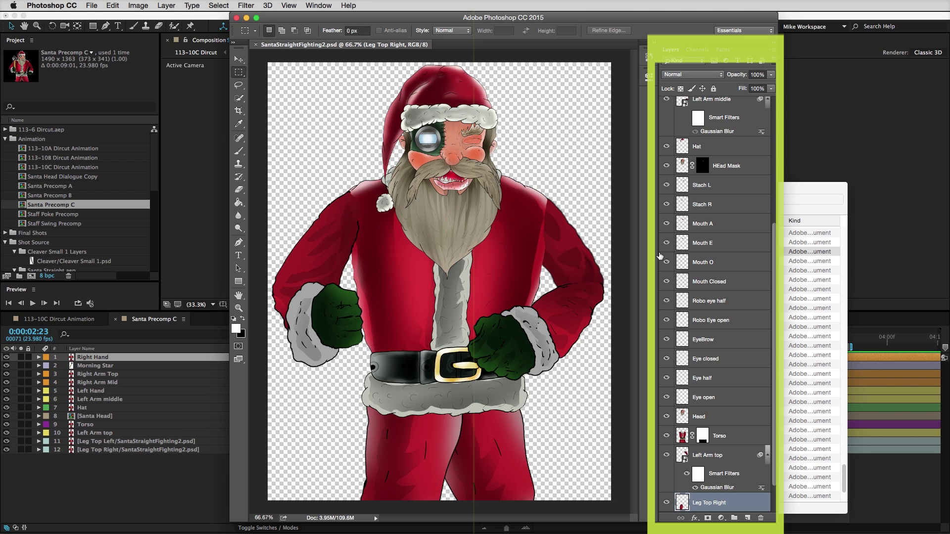
Toggle visibility of Left Arm top, Leg Top Right, Leg Top Left and Left Hand to identify each piece
left_click(671, 458)
left_click(666, 456)
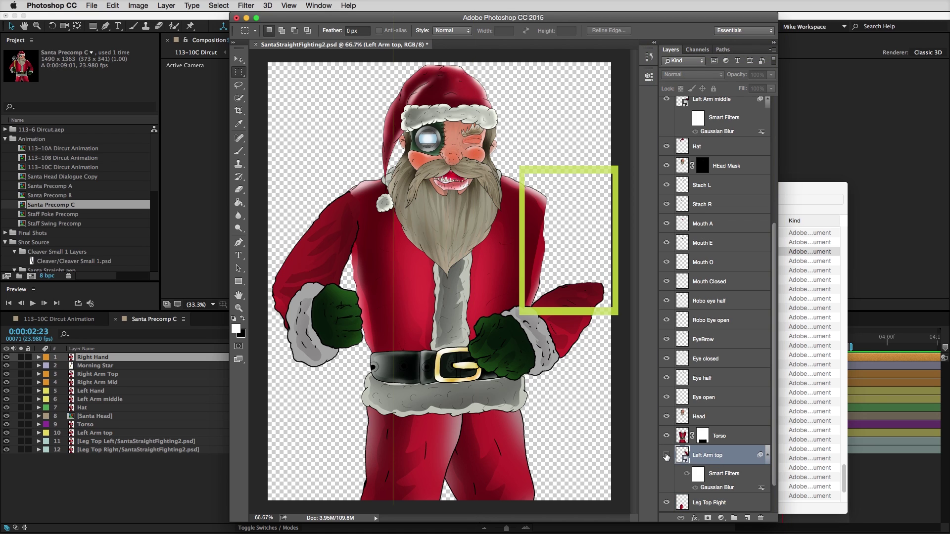
left_click(667, 456)
scroll(668, 454, "down", 2)
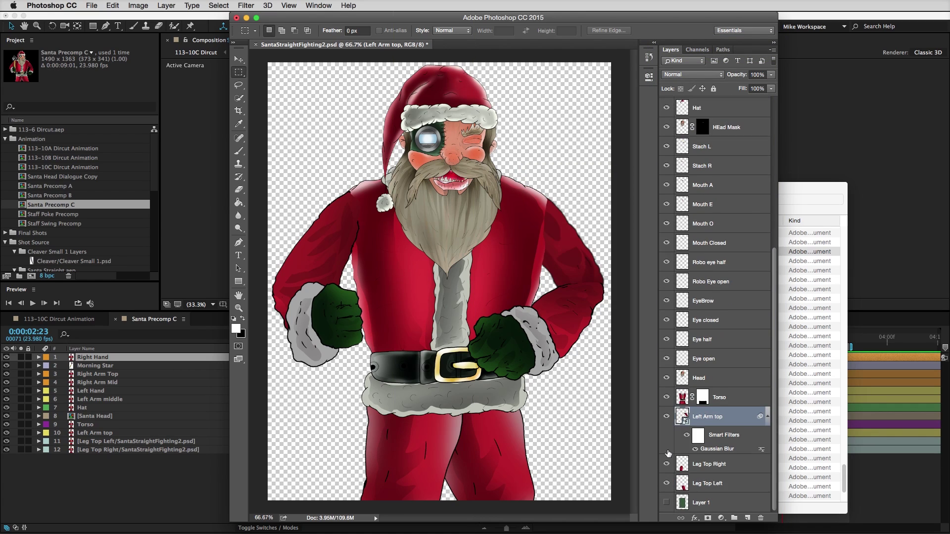
left_click(666, 464)
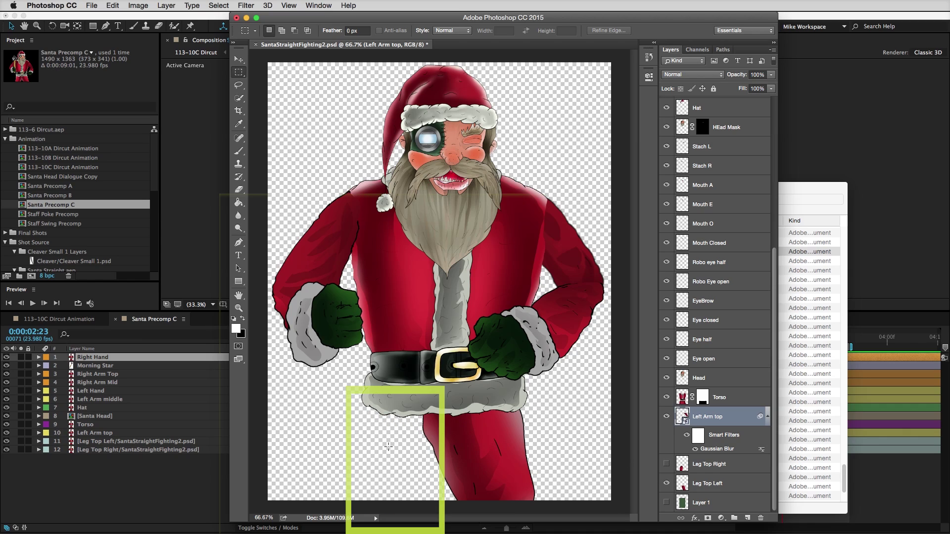
left_click(666, 464)
left_click(666, 484)
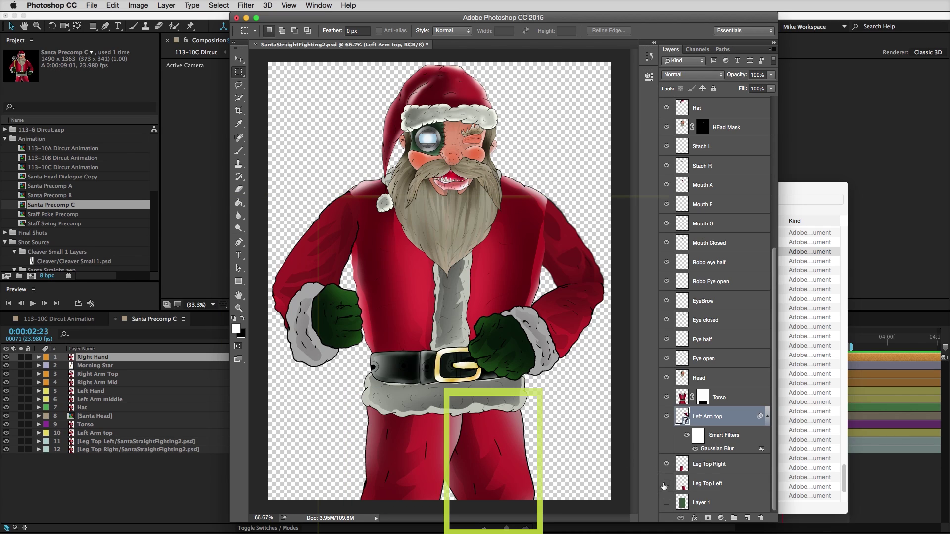
left_click(666, 483)
scroll(718, 301, "up", 8)
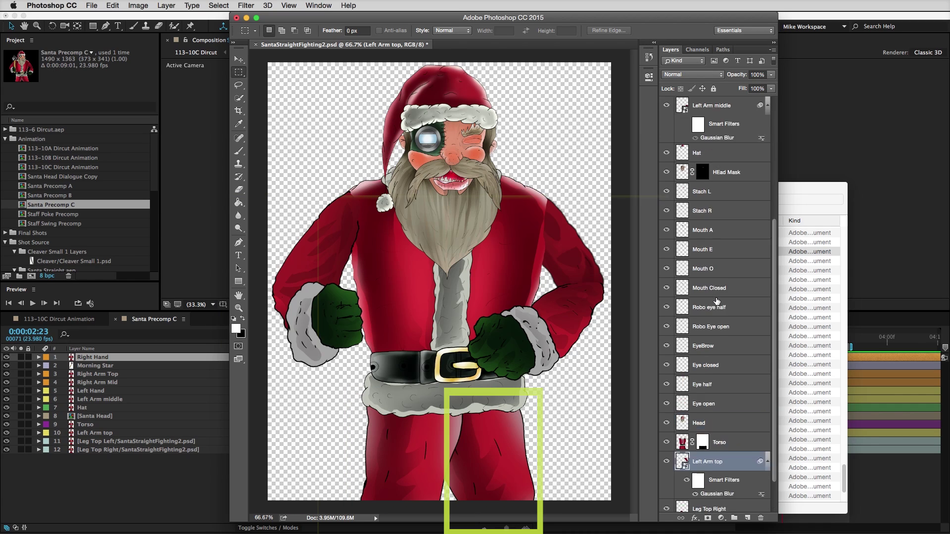
scroll(718, 300, "up", 3)
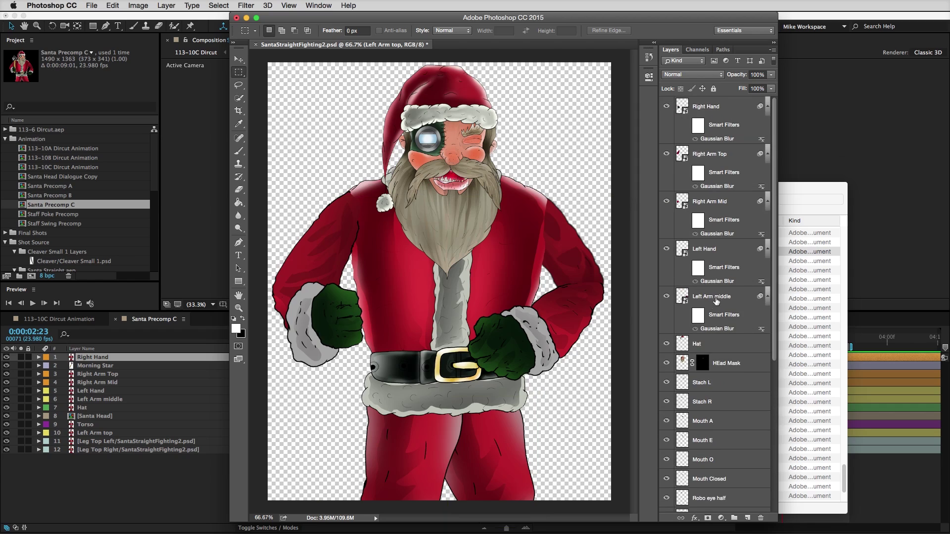
left_click(698, 250)
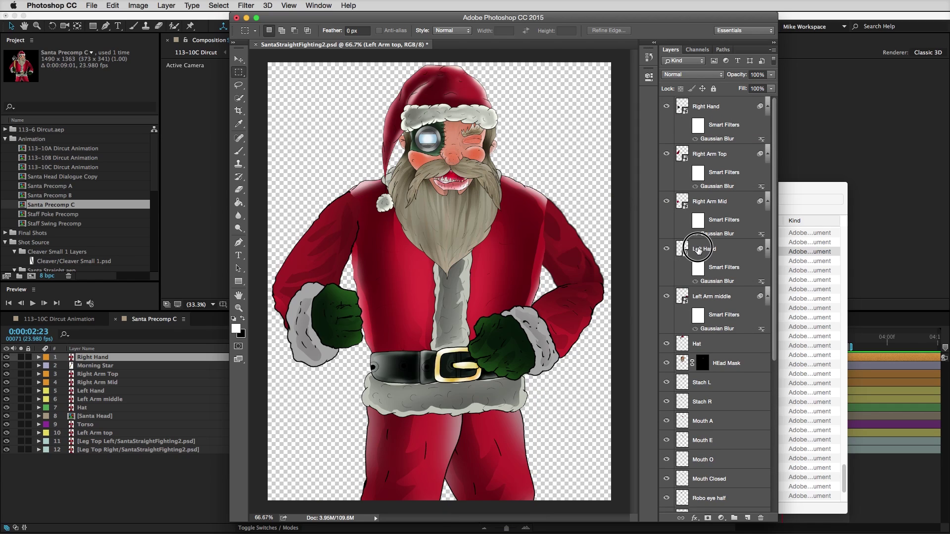
left_click(666, 250)
left_click(666, 250)
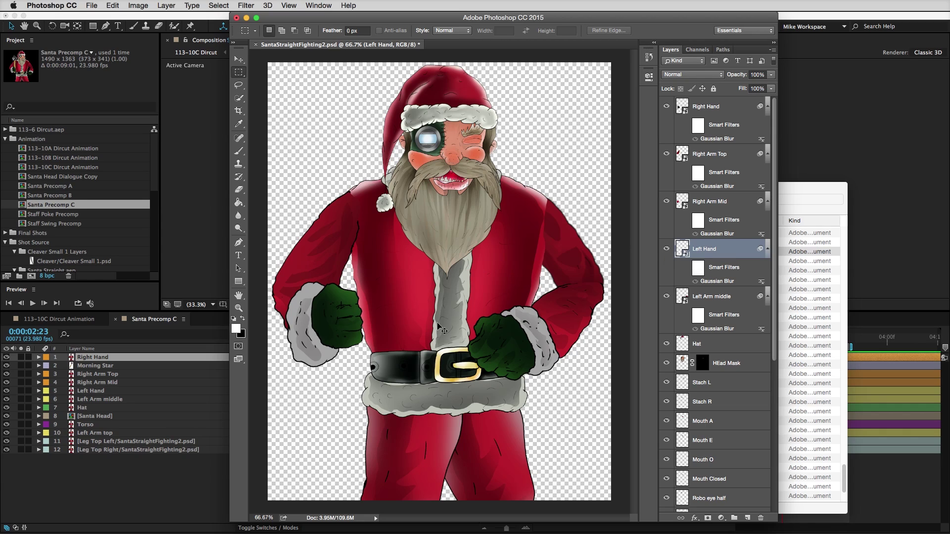
Quit Photoshop without saving and close the media folder window
key("super+q")
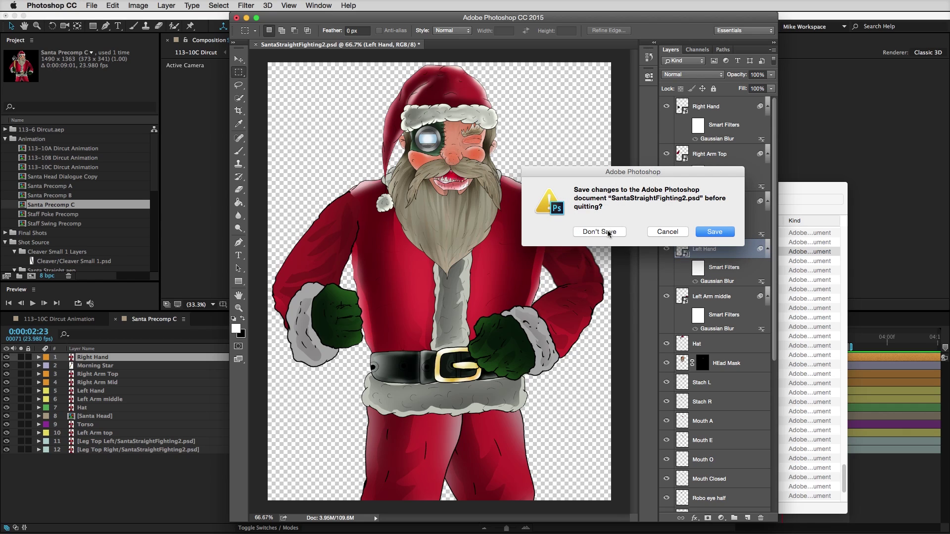
left_click(608, 232)
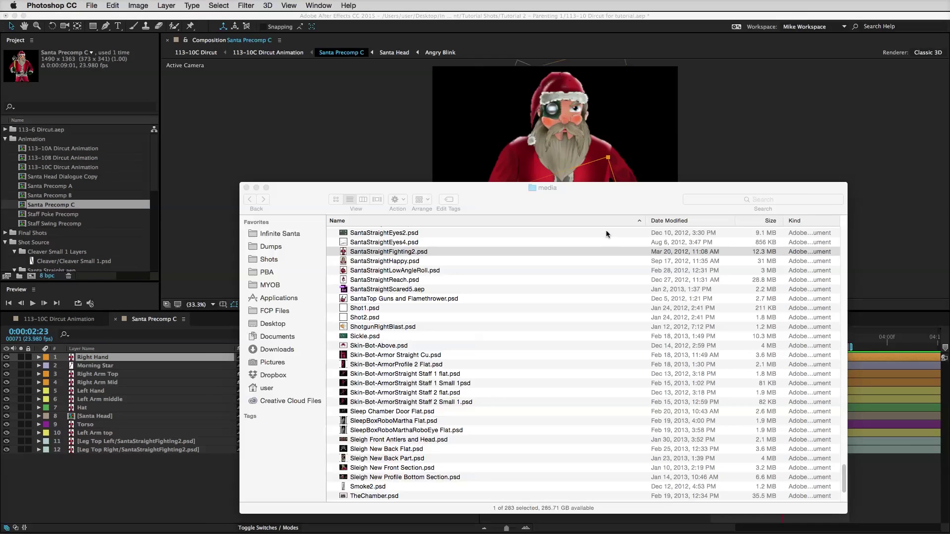
left_click(246, 187)
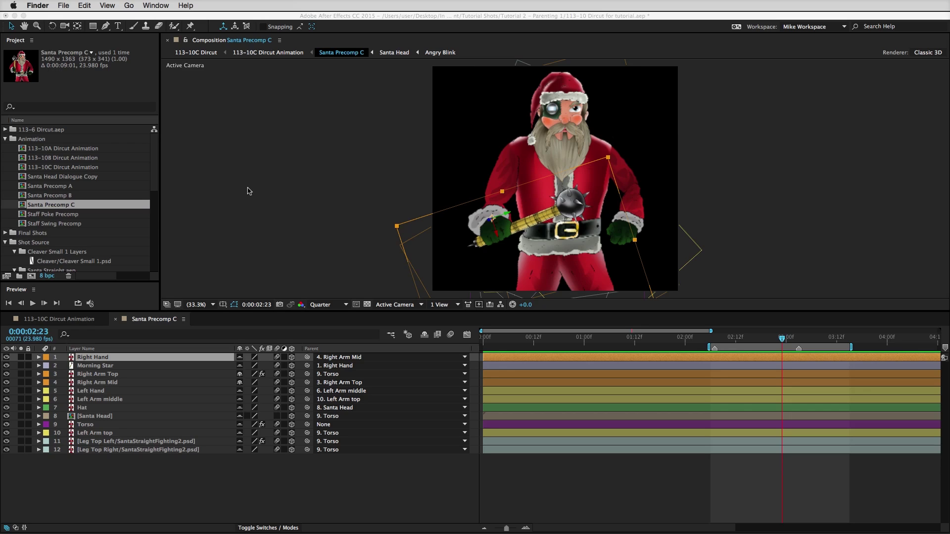
Back in After Effects, reveal every layer's Rotation property with R
left_click(325, 459)
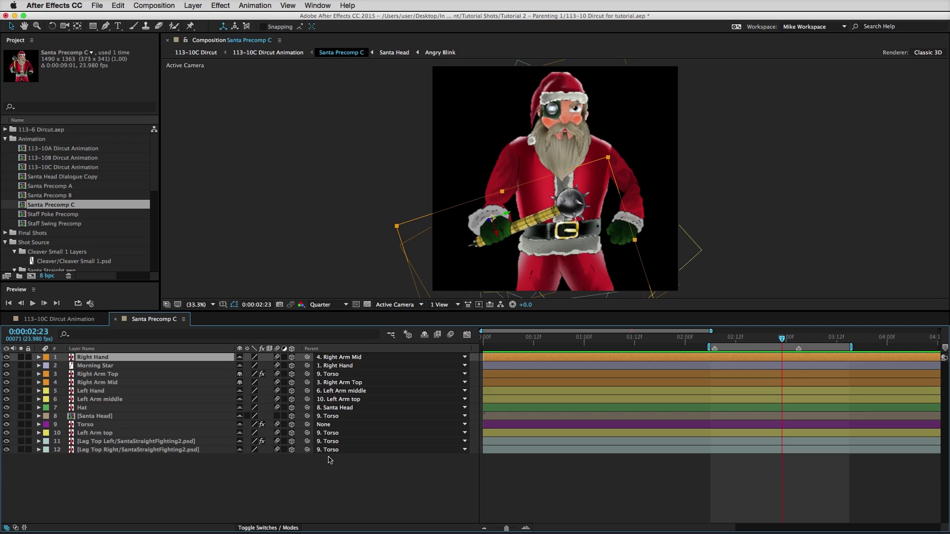
left_click(364, 472)
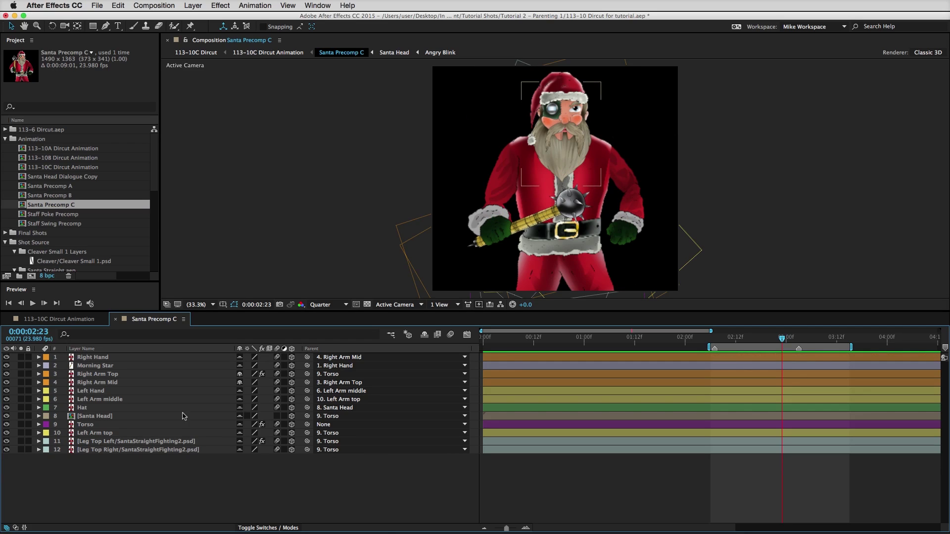
key("r")
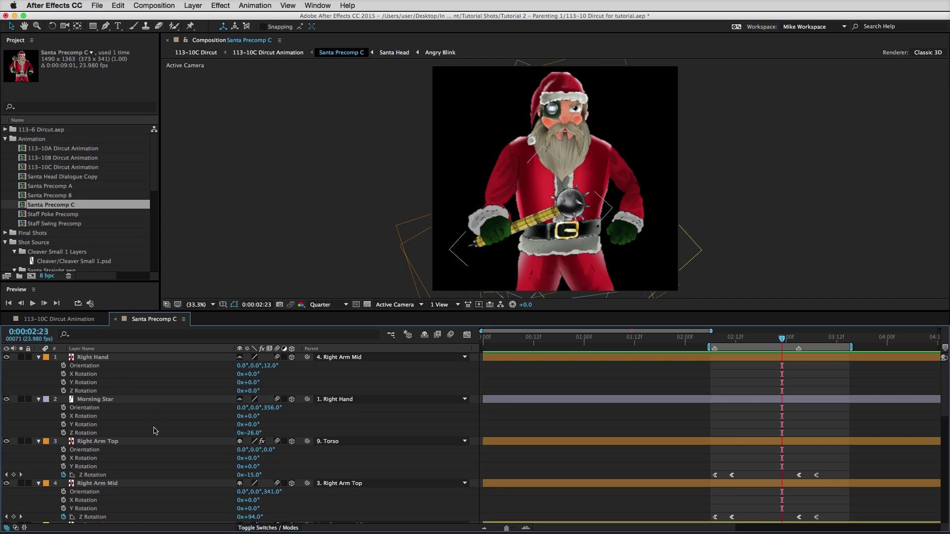
scroll(156, 436, "down", 1)
scroll(156, 435, "down", 7)
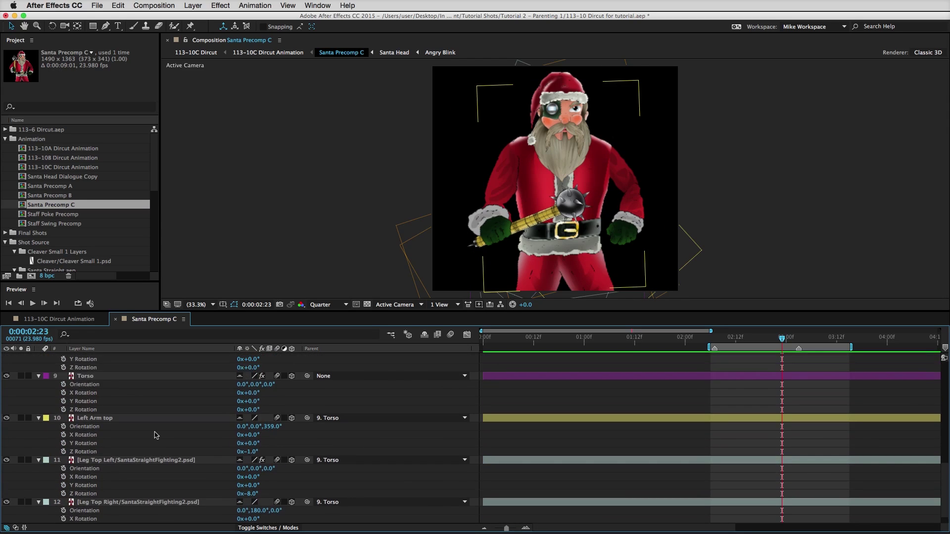
scroll(156, 435, "up", 5)
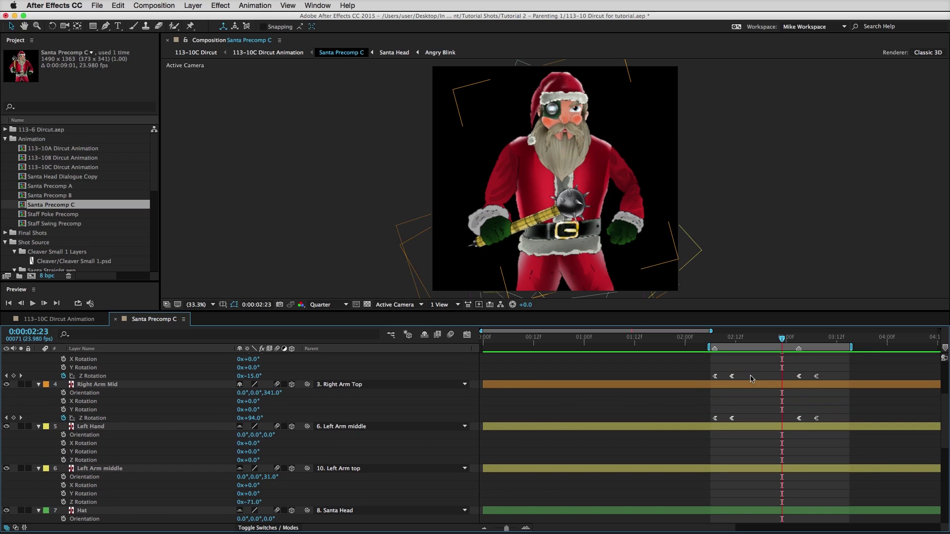
left_click_drag(845, 366, 660, 388)
scroll(535, 392, "up", 1)
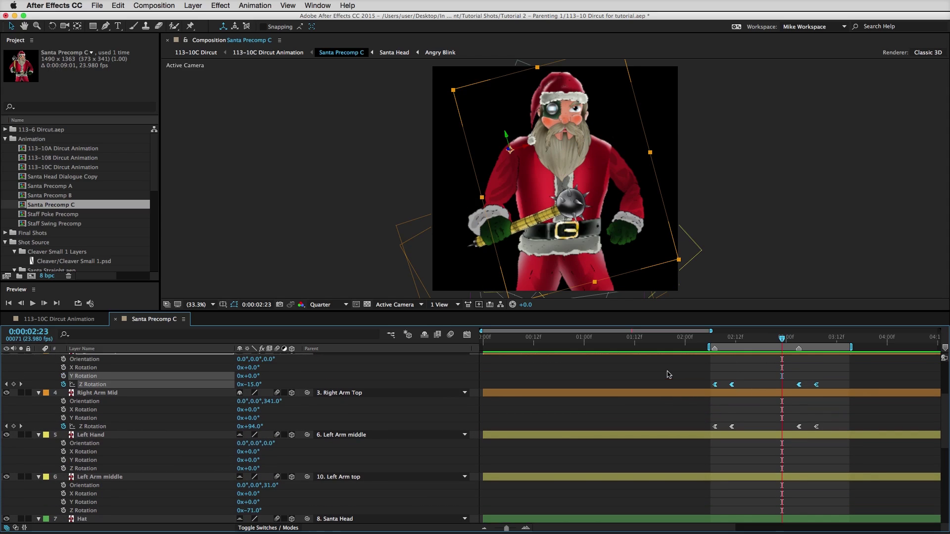
Solo Right Arm Top and Right Arm Mid and preview their rotation animation
left_click(20, 385)
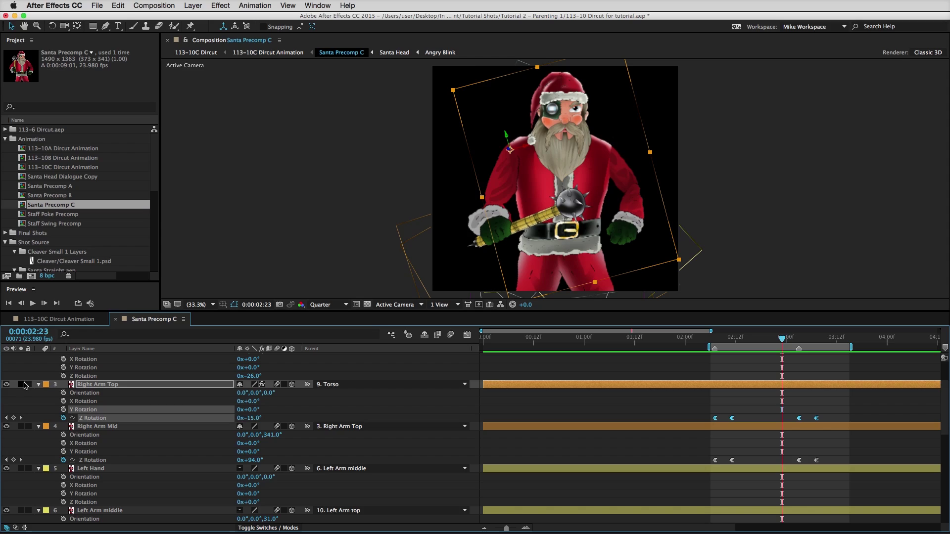
left_click(21, 427)
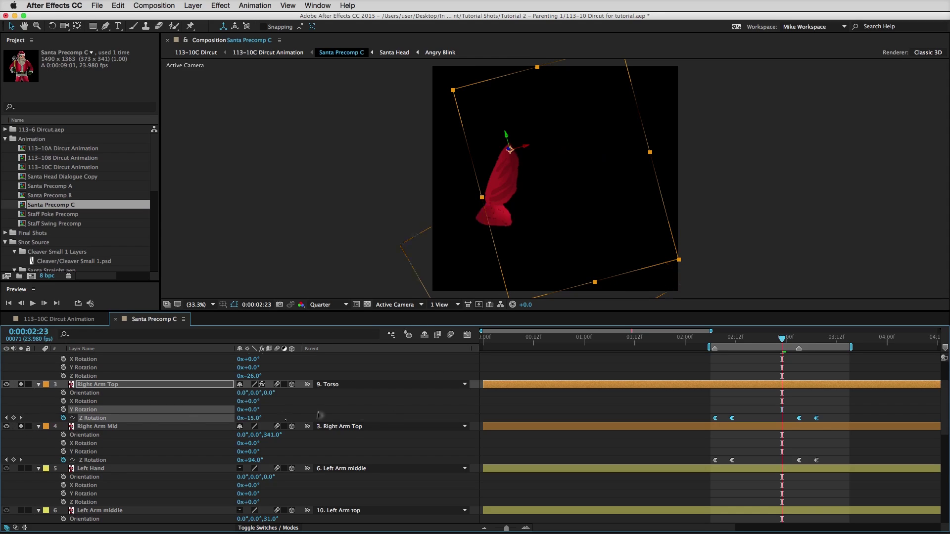
left_click(771, 405)
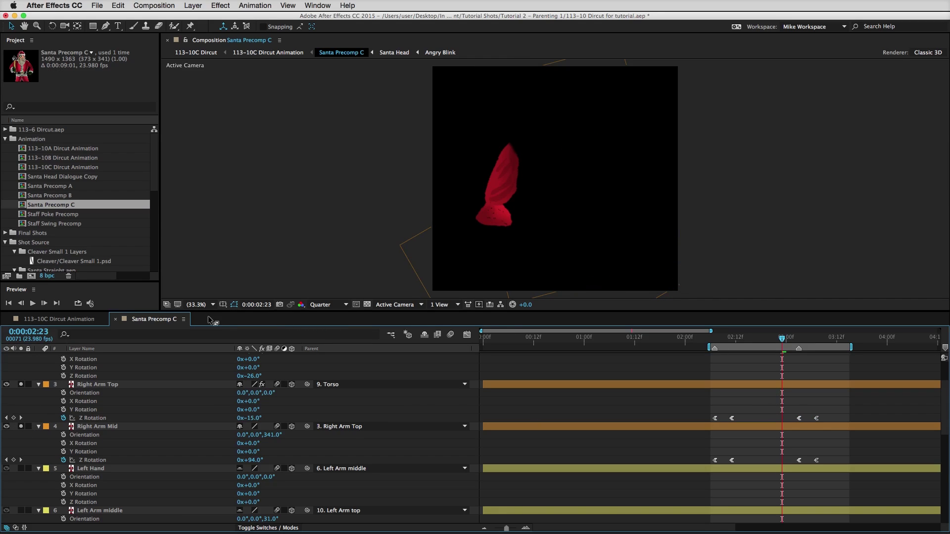
left_click(32, 304)
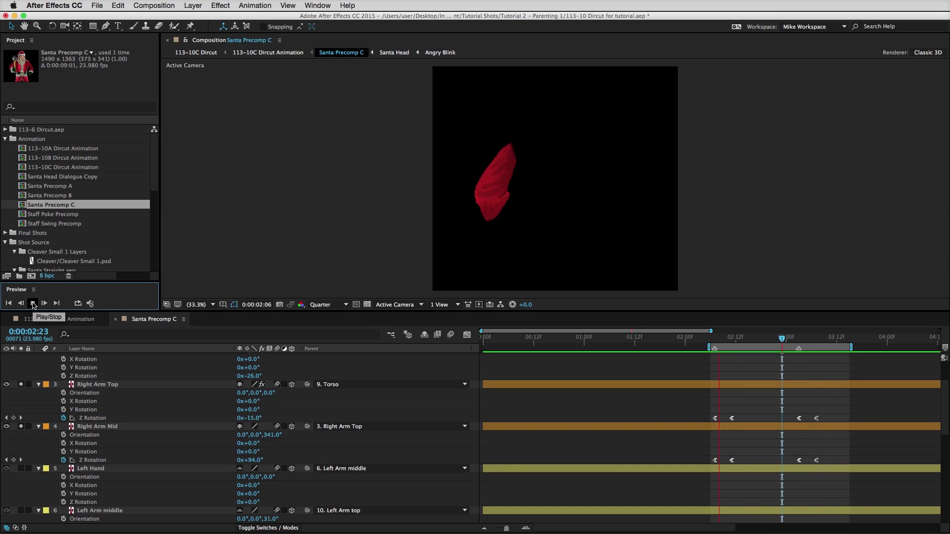
left_click(34, 303)
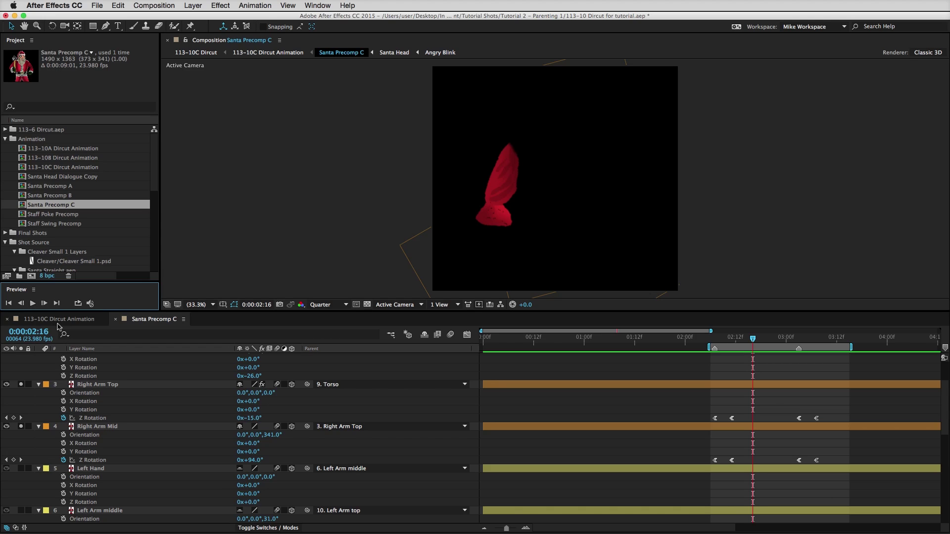
key("r")
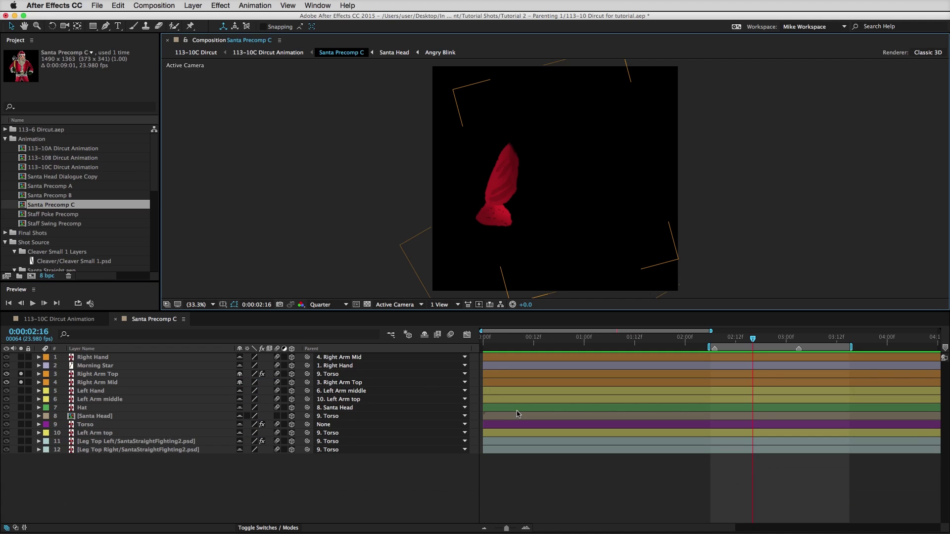
left_click(330, 470)
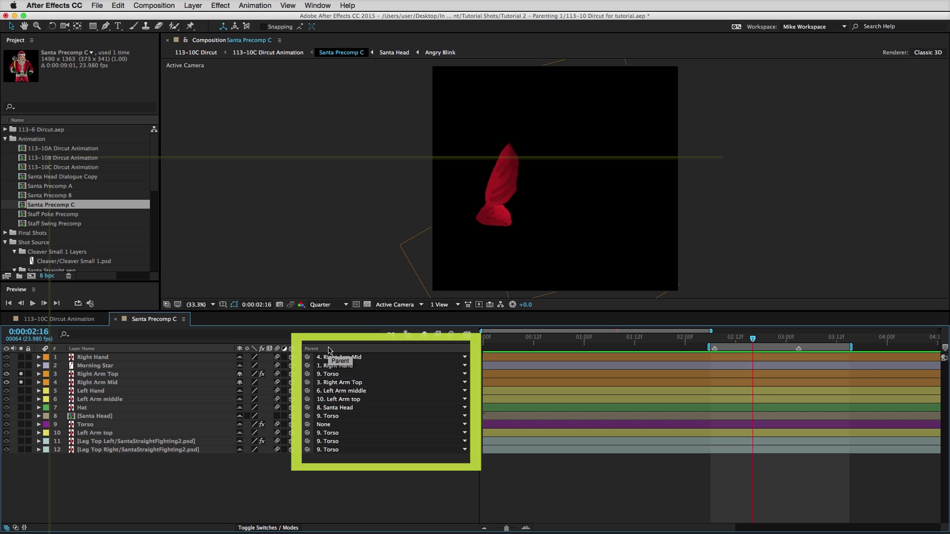
left_click(370, 357)
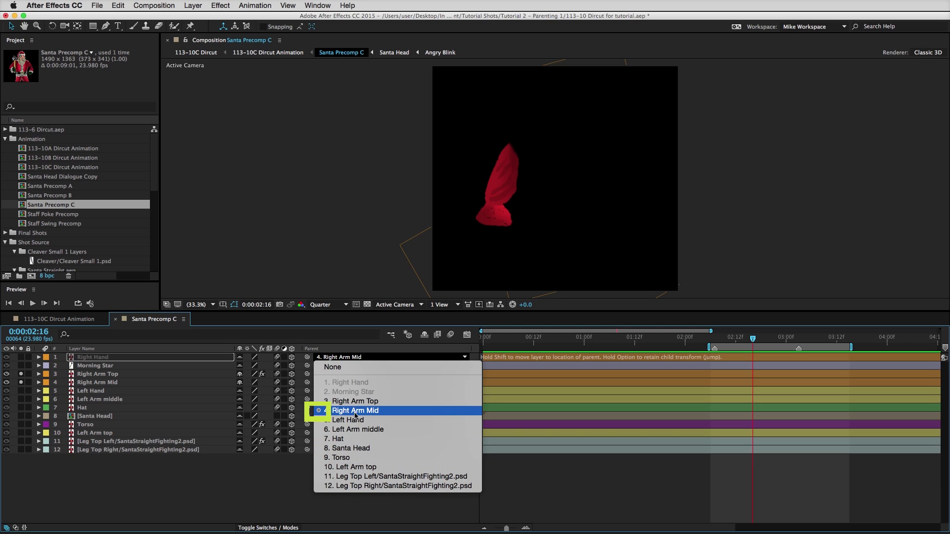
left_click(319, 411)
left_click(351, 358)
left_click(351, 367)
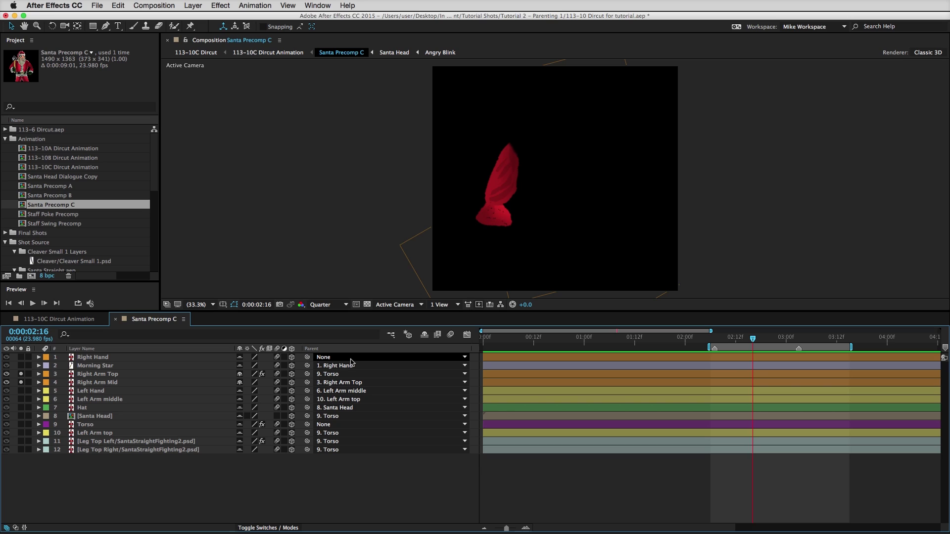
key("super+z")
left_click(260, 482)
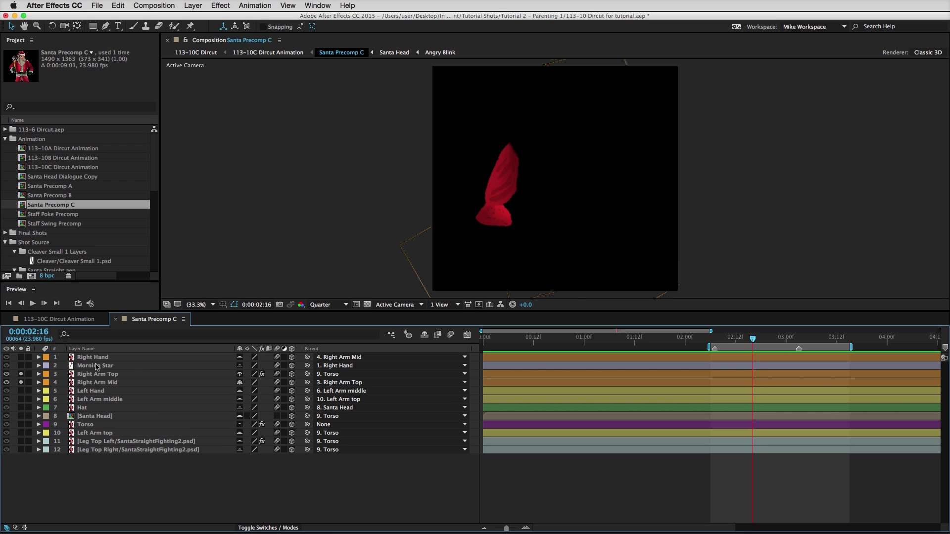
Solo Morning Star and Right Hand, mark layers 5–12 shy, and hide shy layers
left_click(21, 366)
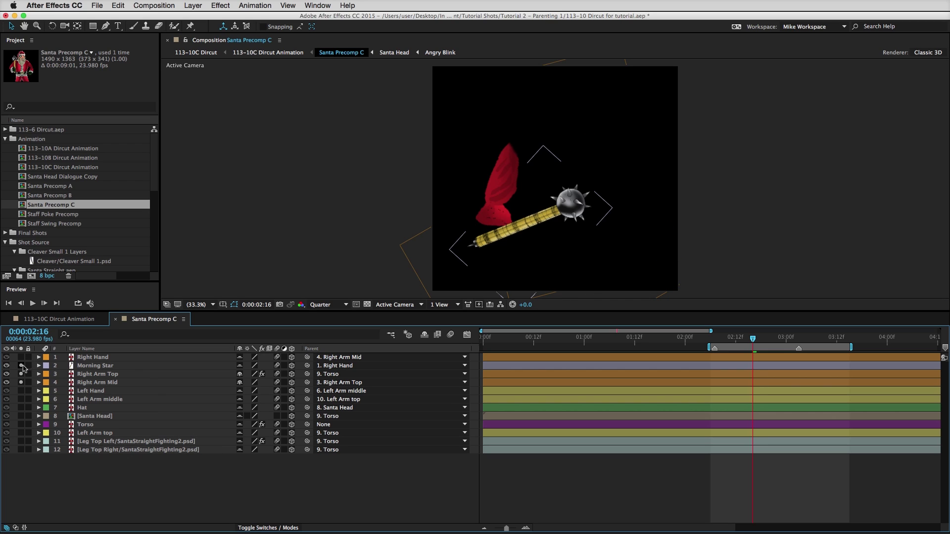
left_click(21, 358)
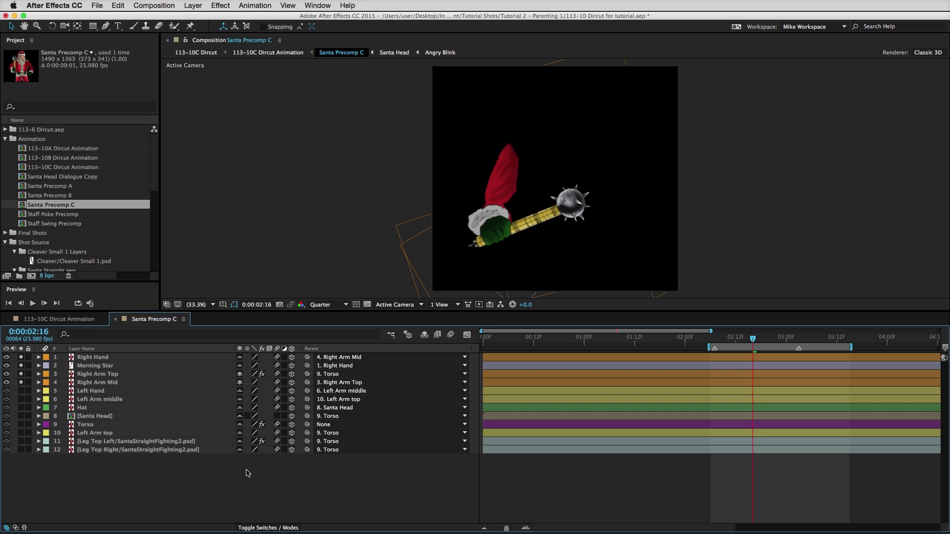
left_click_drag(240, 450, 240, 358)
left_click(117, 392)
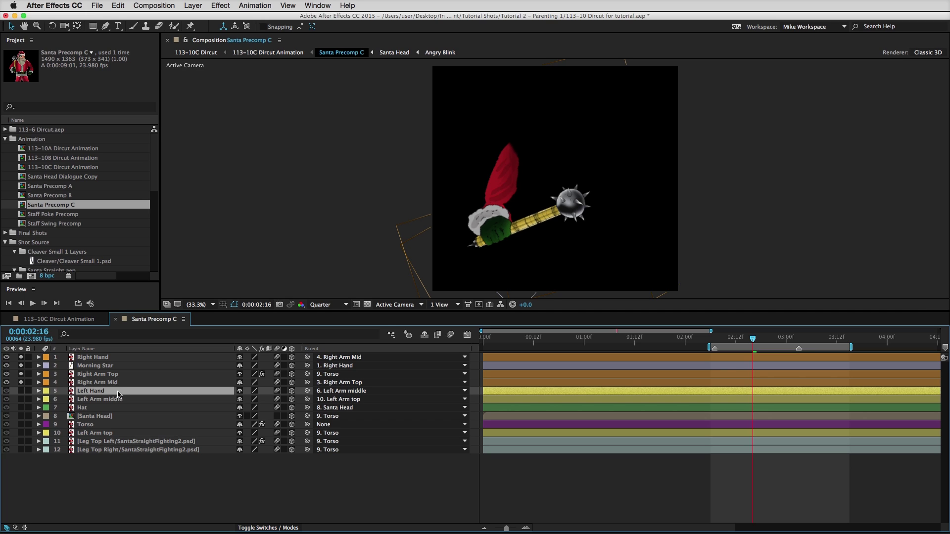
left_click(123, 450, "shift")
left_click(238, 435)
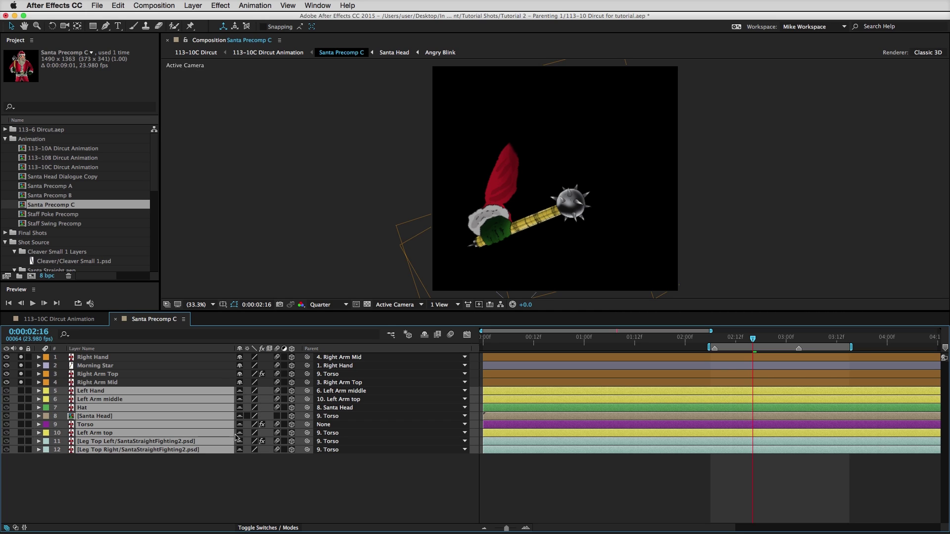
left_click(277, 479)
left_click(424, 335)
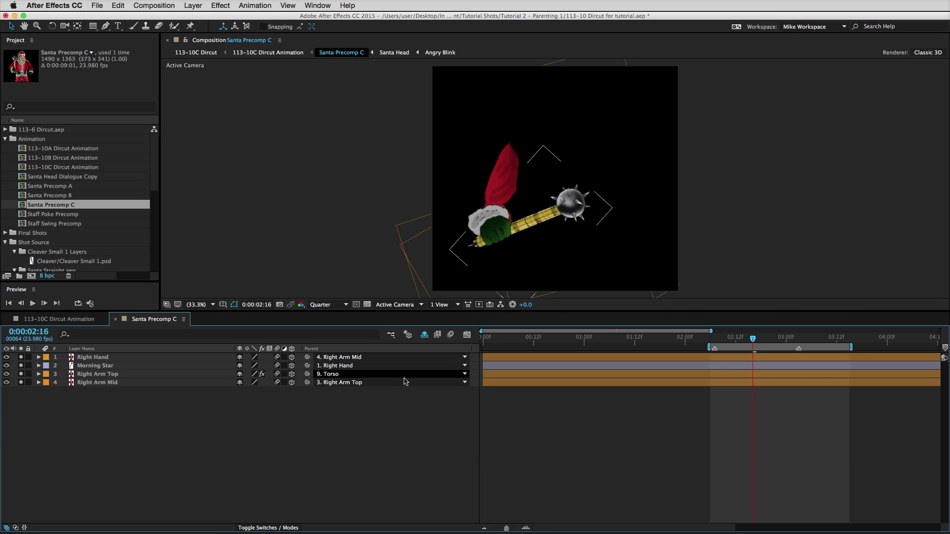
Reveal Morning Star's rotation, keep Right Hand as its parent, and test-rotate it around Z
left_click(91, 366)
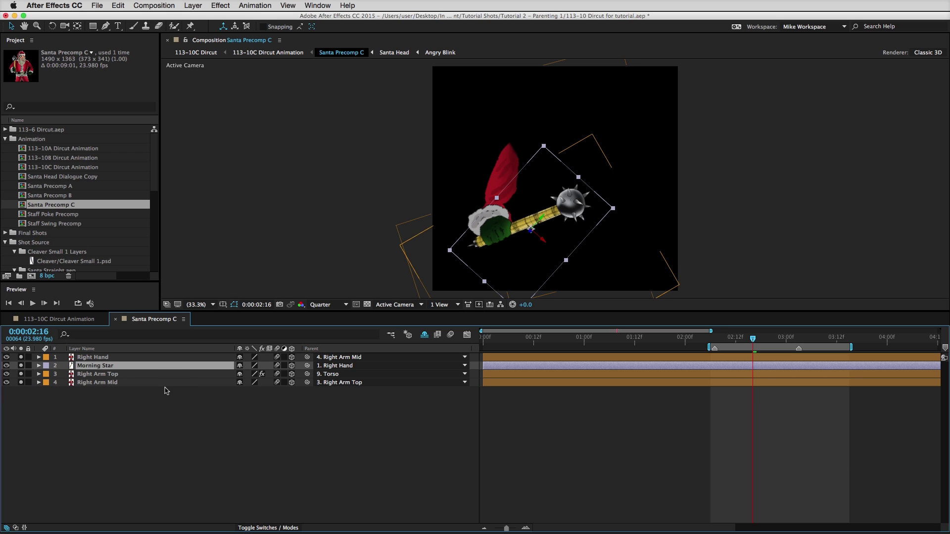
key("r")
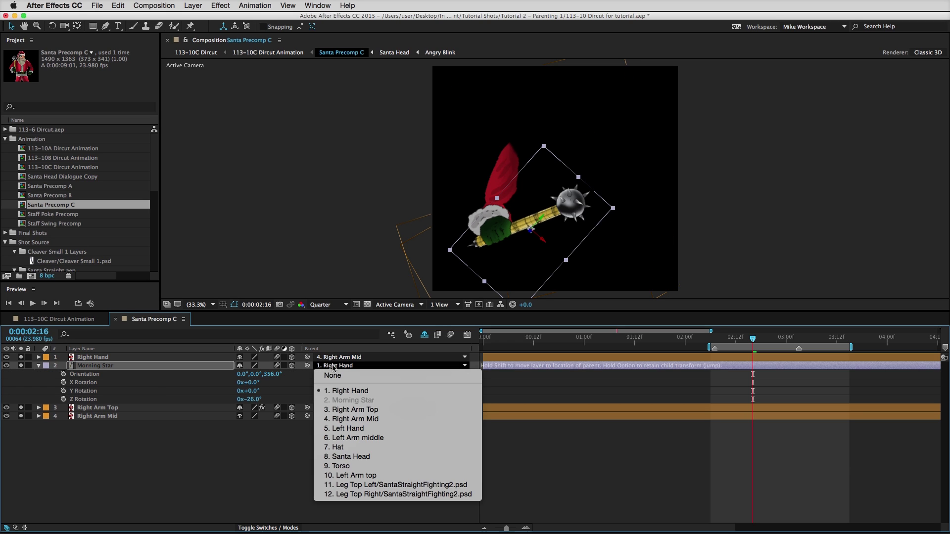
left_click(359, 391)
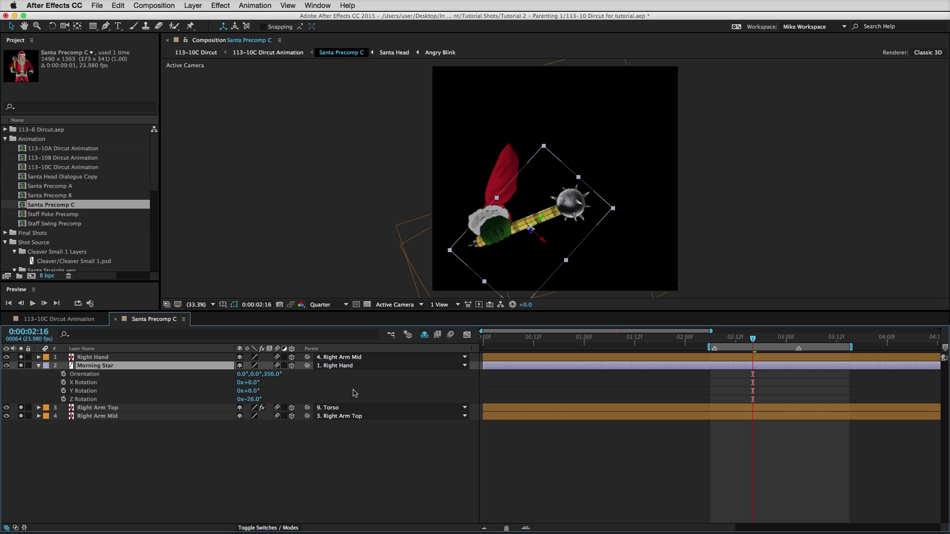
left_click_drag(255, 400, 225, 403)
Reveal Right Hand's rotation and scrub its Z Rotation so the morning star swings along, then undo
left_click(113, 359)
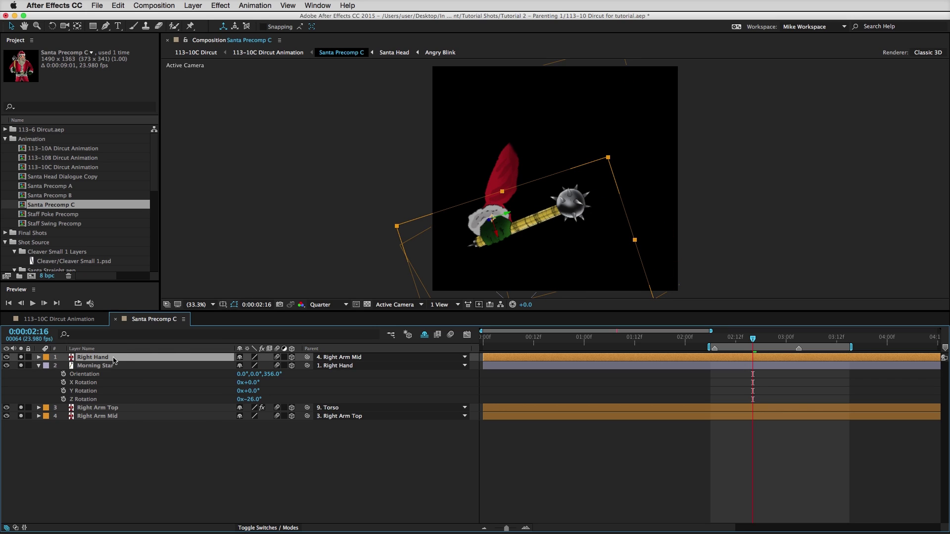
left_click(155, 367)
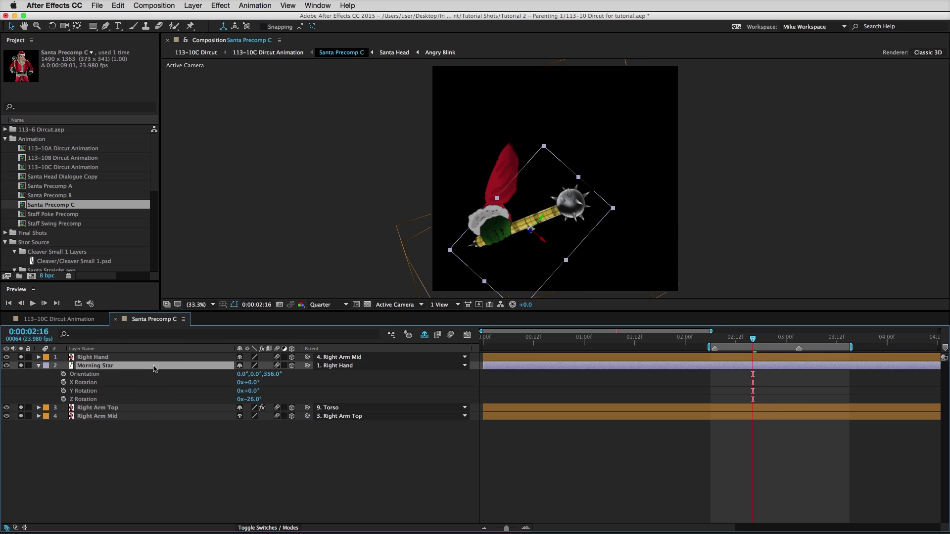
left_click(160, 360)
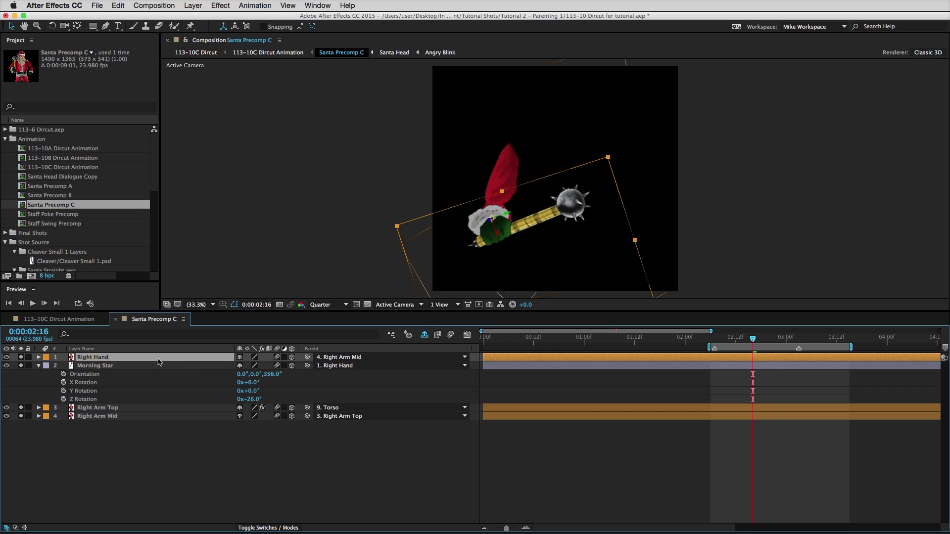
key("r")
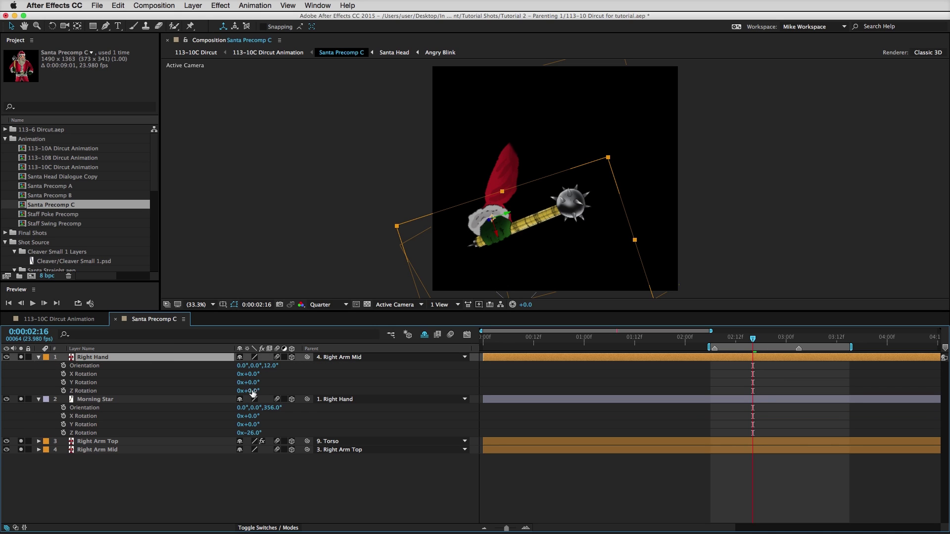
left_click_drag(253, 392, 225, 399)
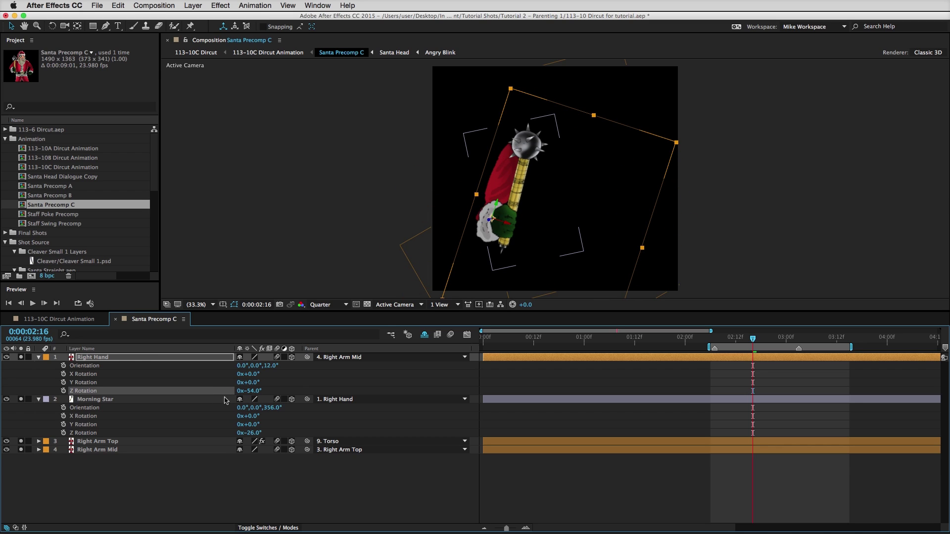
key("super+z")
Un-isolate the upper right arm layers, rotate the hand and morning star upright, then re-isolate Right Arm Top
left_click_drag(21, 442, 21, 450)
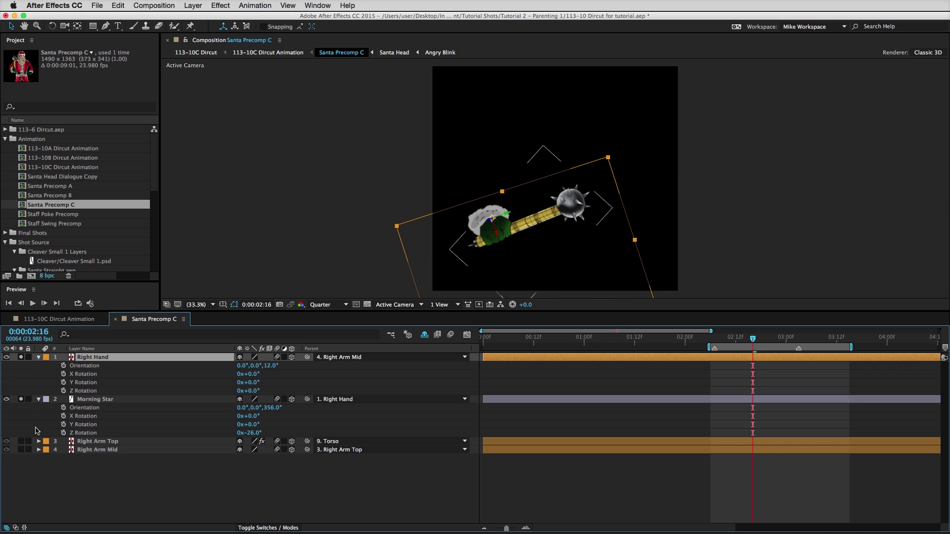
mouse_move(252, 391)
left_mouse_down()
mouse_move(231, 401)
mouse_move(250, 395)
mouse_move(252, 409)
left_mouse_up()
left_click(22, 444)
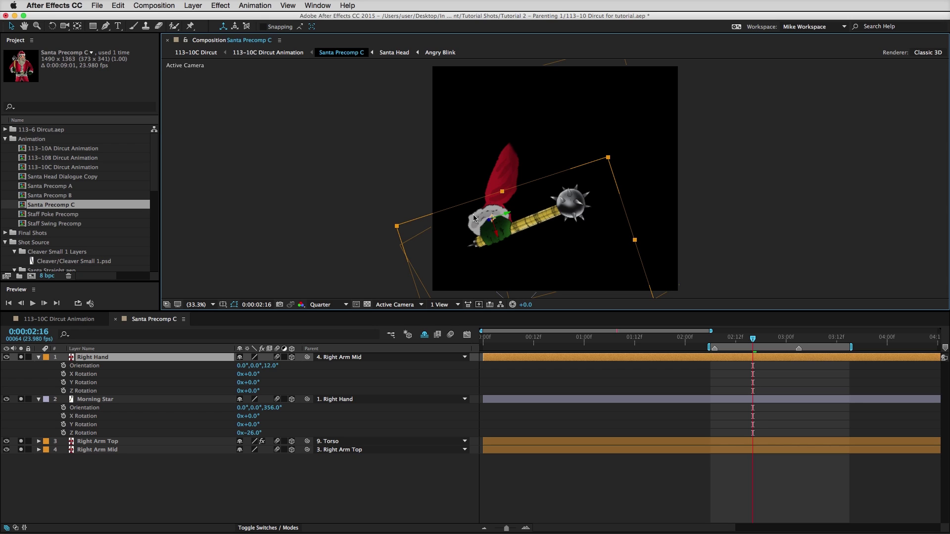
Unparent Morning Star from Right Hand and rotate the hand to confirm the star no longer follows
left_click(92, 401)
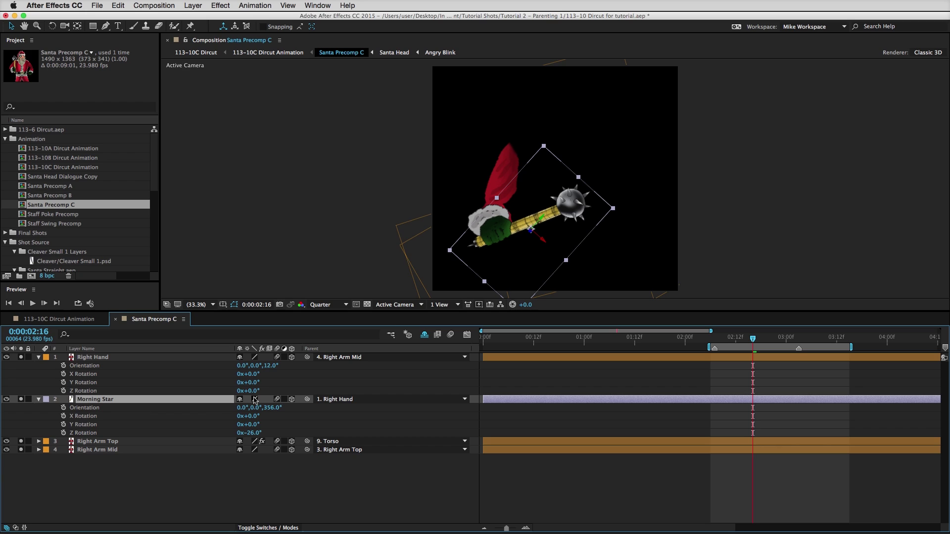
left_click(334, 401)
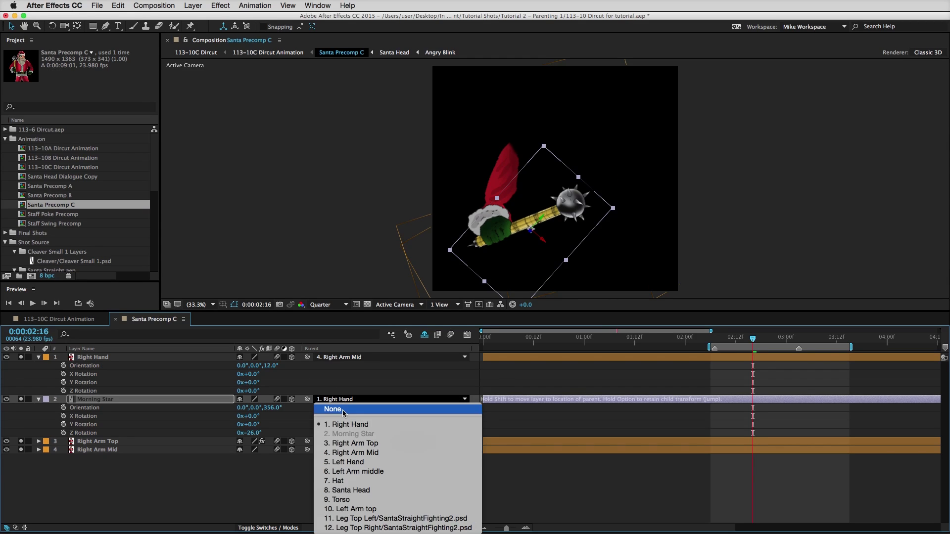
left_click(342, 410)
left_click(280, 474)
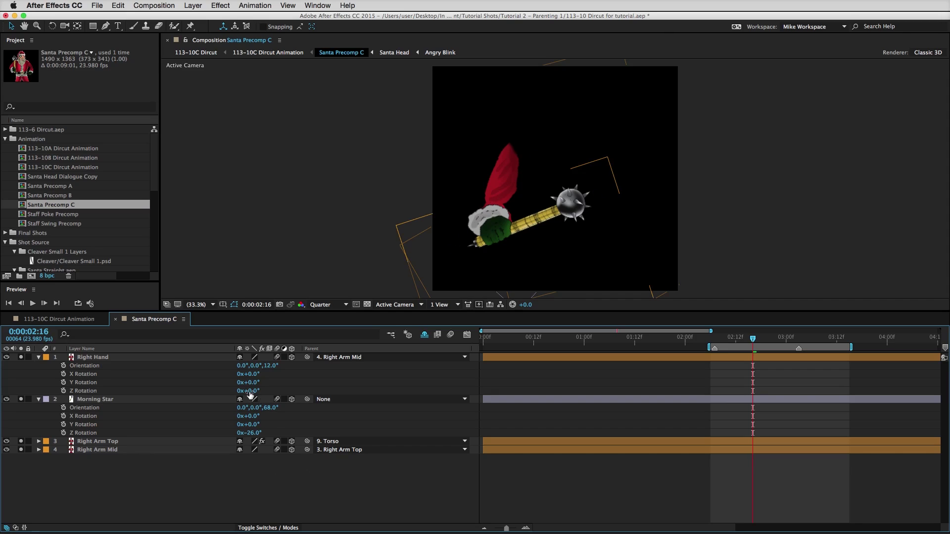
left_click_drag(250, 391, 229, 395)
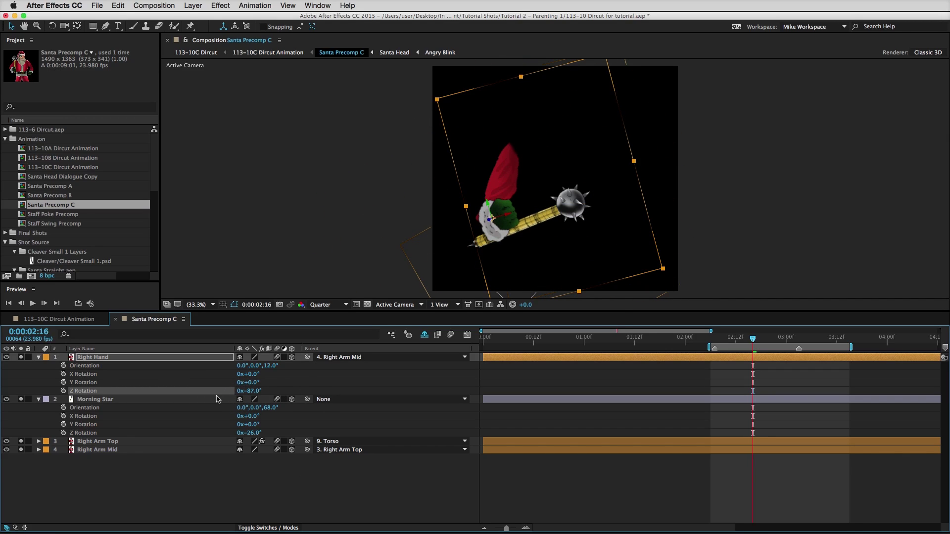
left_click(237, 493)
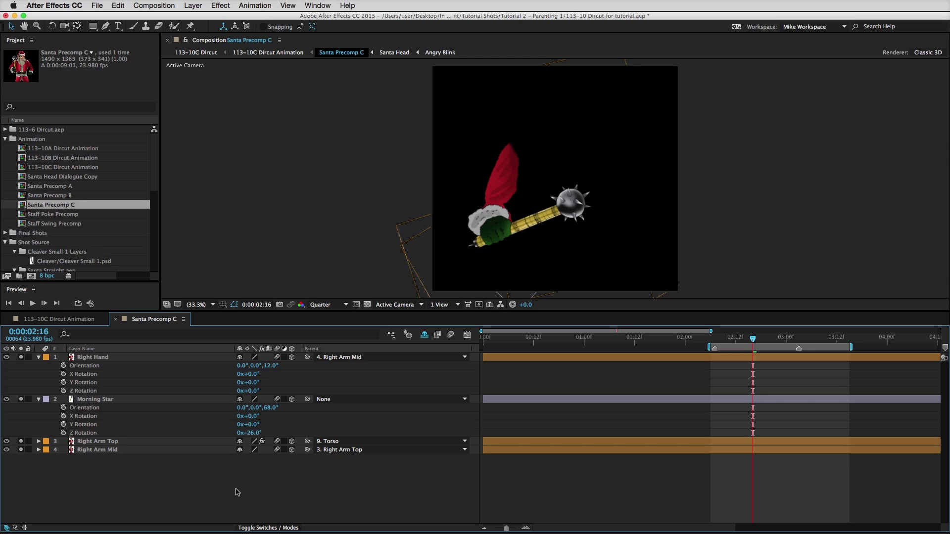
Parent Morning Star to Right Hand, then remove the parent link again
left_click(123, 400)
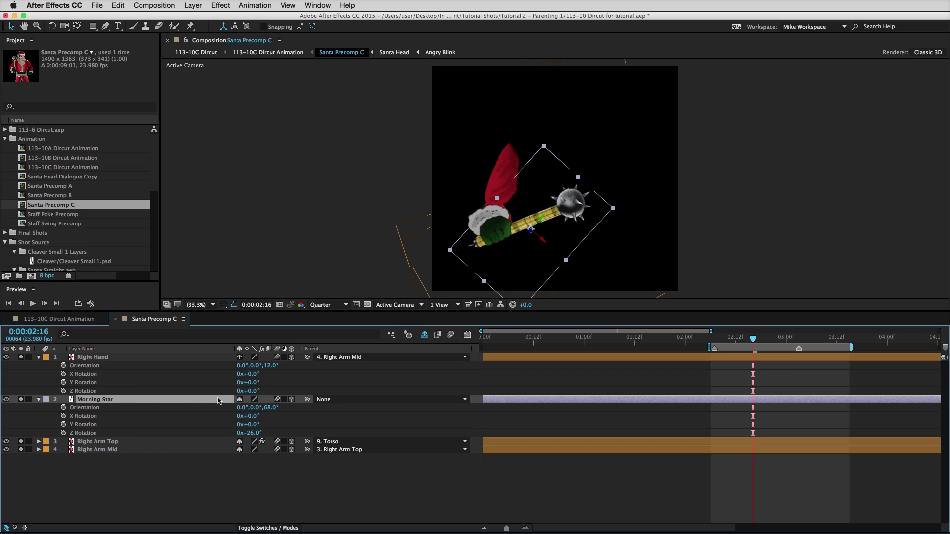
left_click(325, 402)
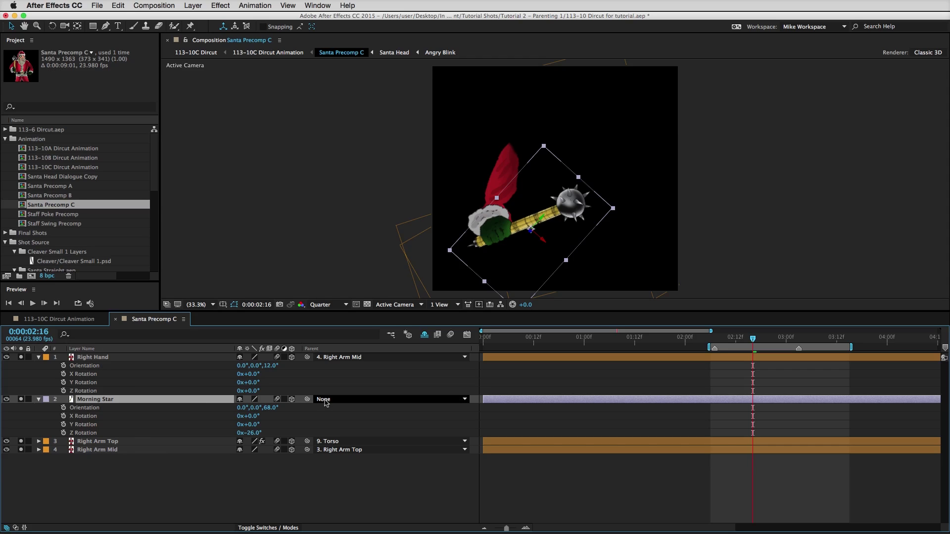
left_click(363, 427)
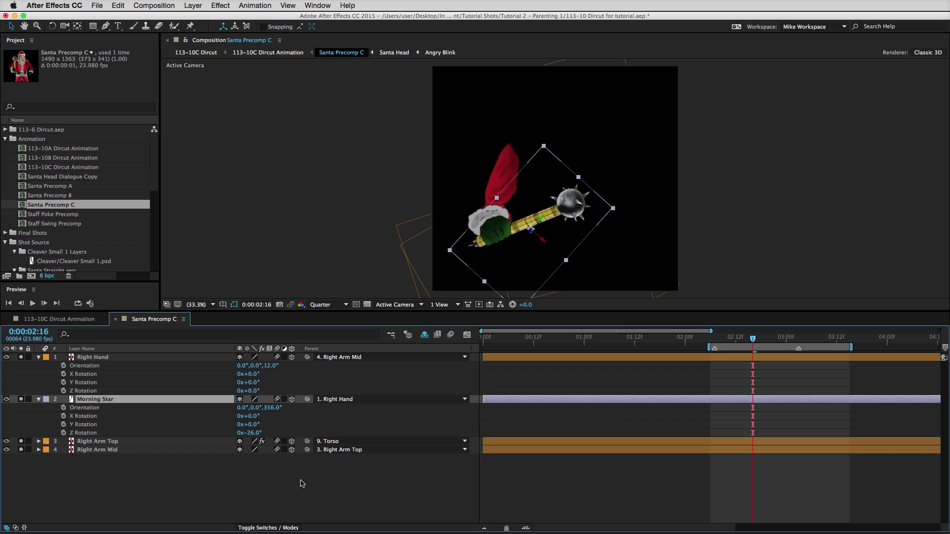
left_click(307, 399, "super")
left_click(307, 399)
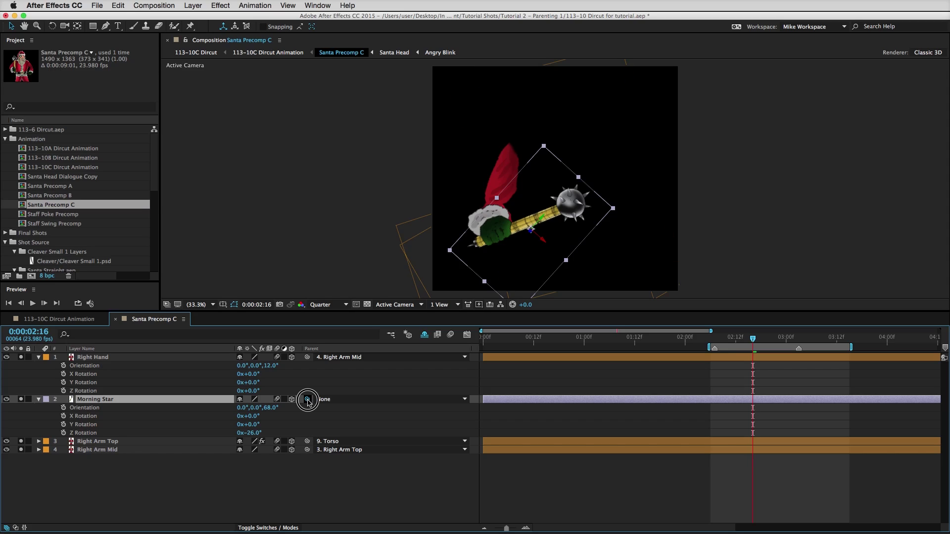
left_click_drag(308, 399, 106, 357)
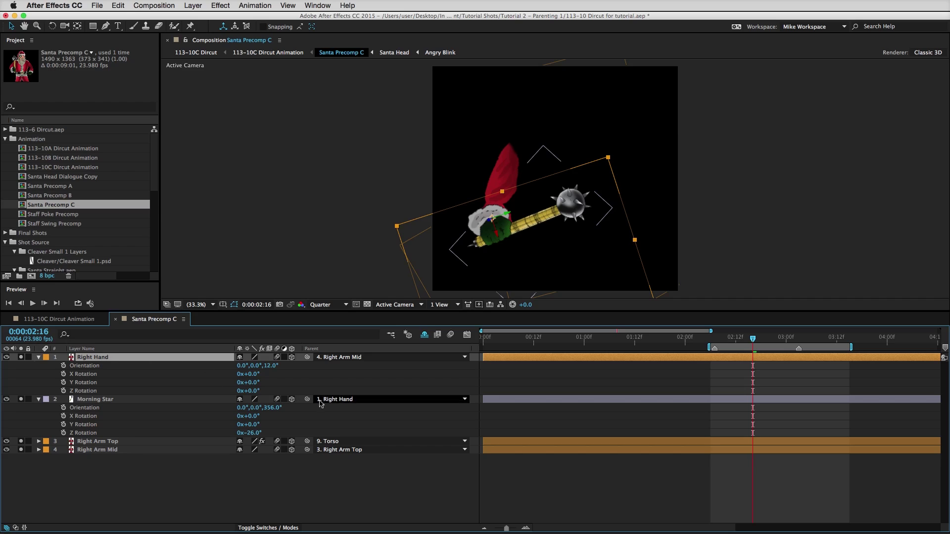
left_click_drag(307, 399, 148, 440)
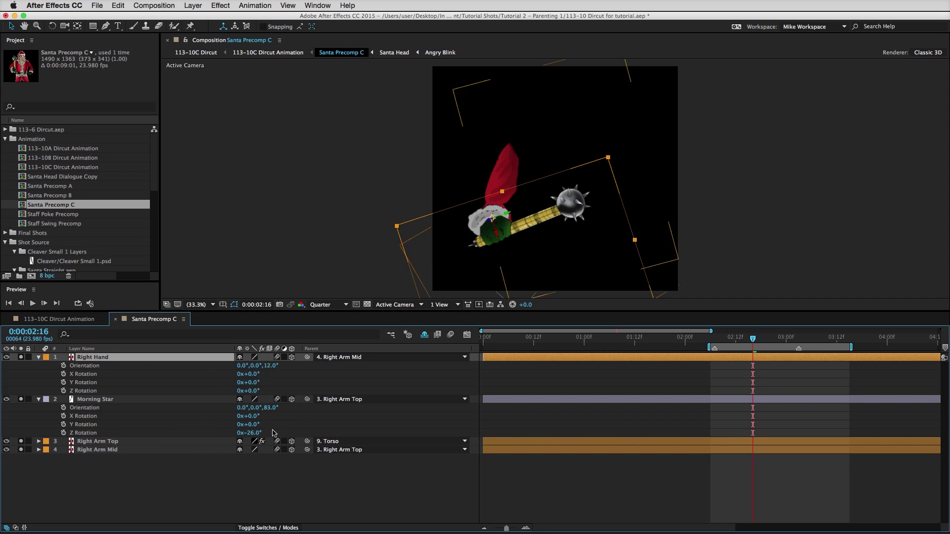
left_click_drag(307, 399, 143, 357)
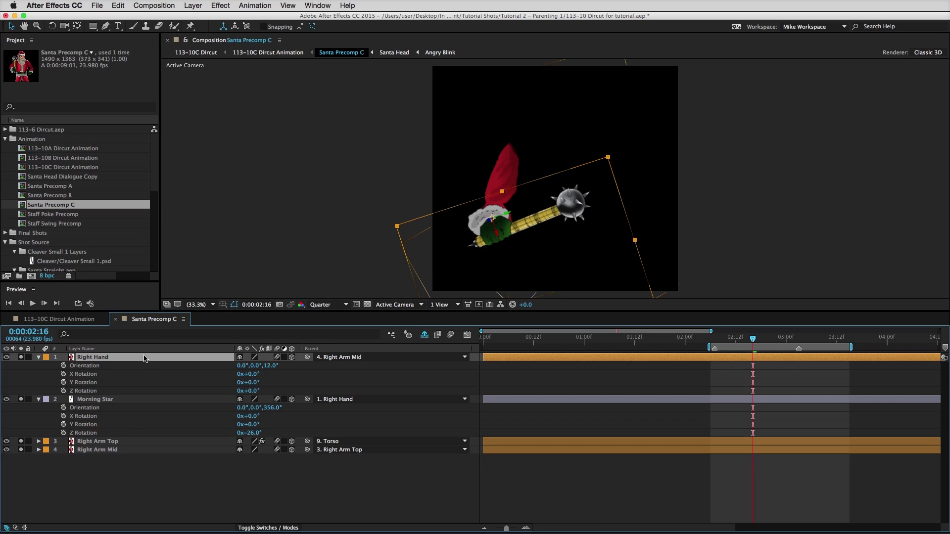
left_click(370, 402)
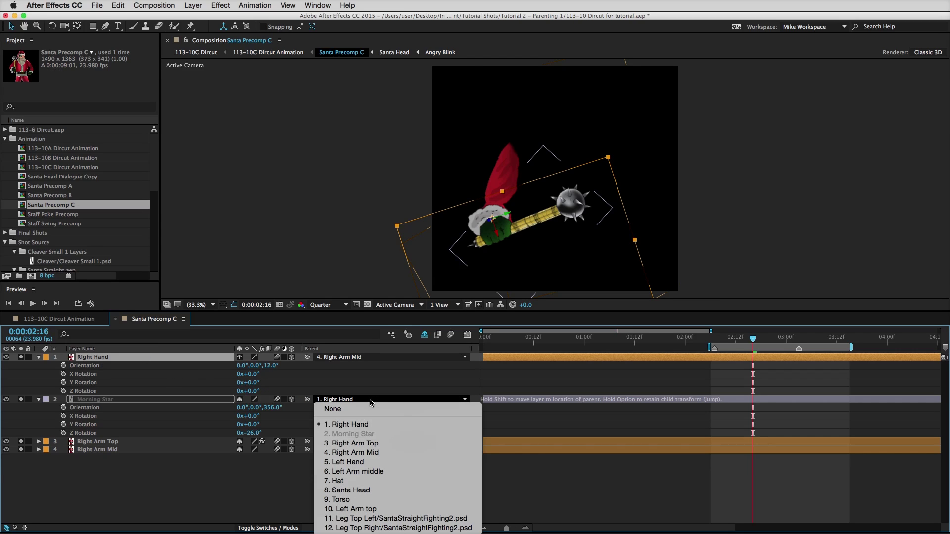
left_click(370, 403)
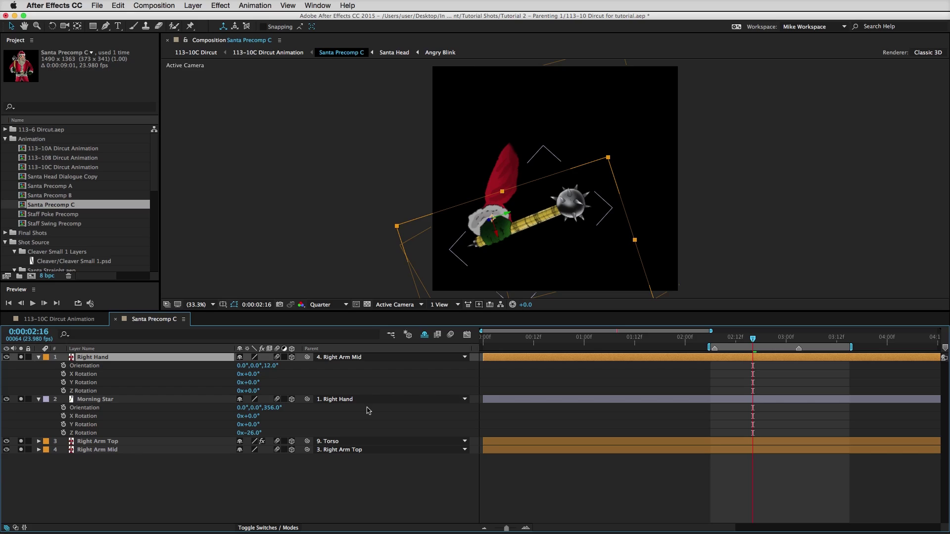
left_click(207, 485)
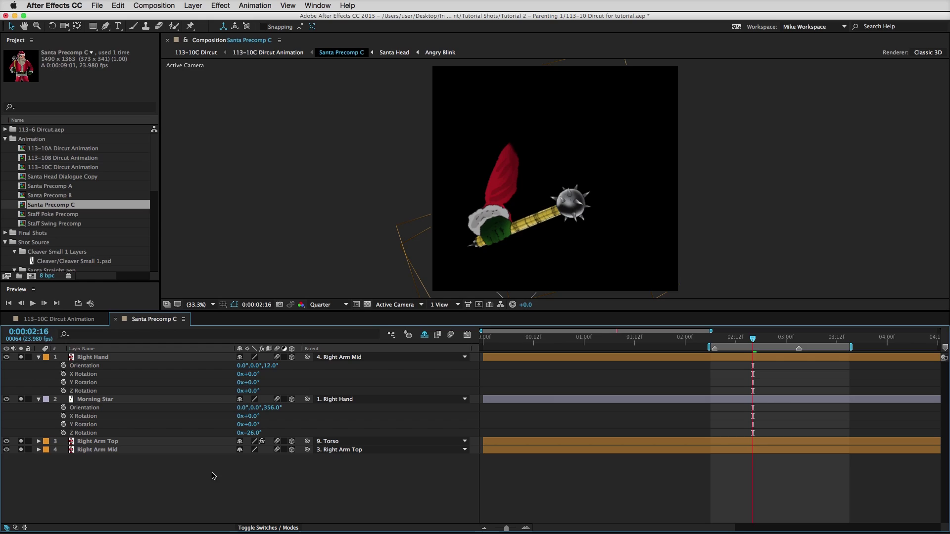
Confirm Right Hand stays parented to Right Arm Mid
left_click(103, 400)
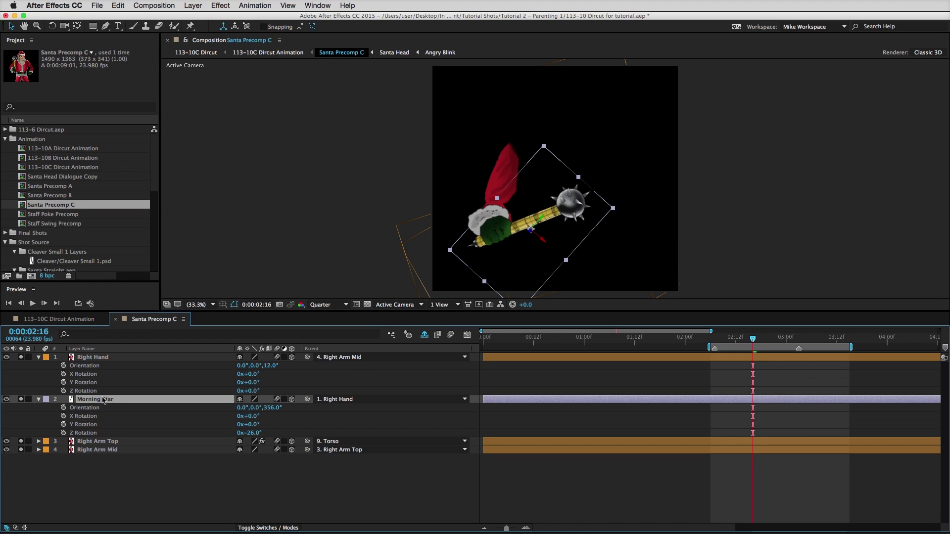
left_click(105, 358)
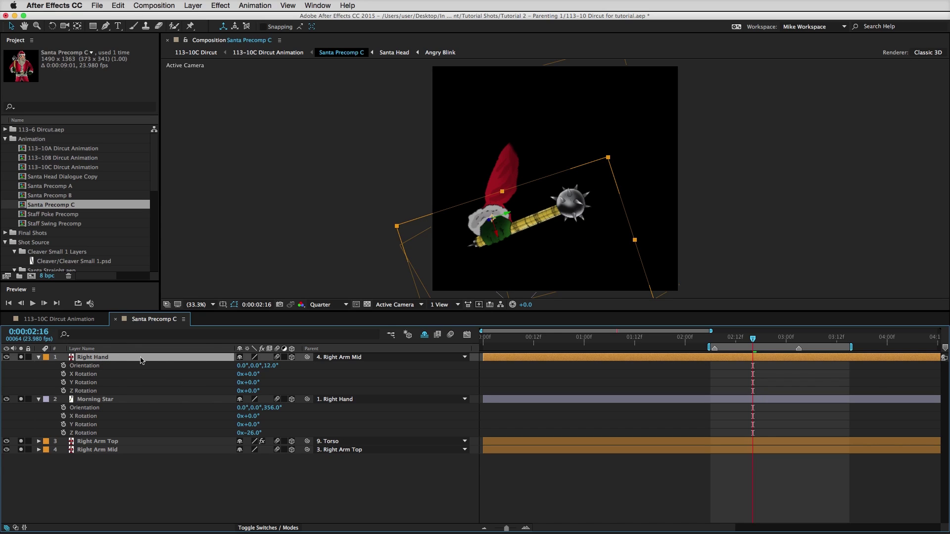
left_click(384, 358)
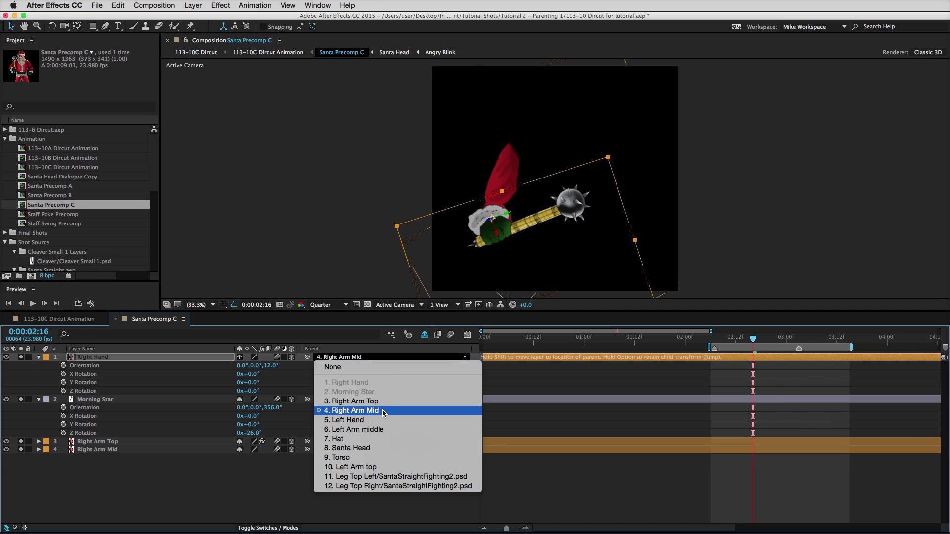
left_click(105, 455)
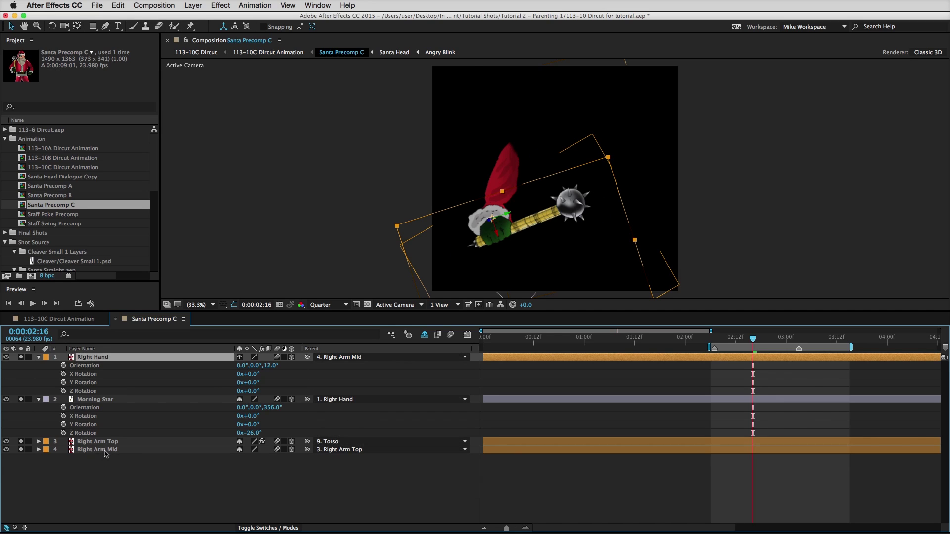
Reveal Right Arm Mid's rotation, test-swing the forearm with Right Arm Top hidden, undoing each swing
left_click(104, 454)
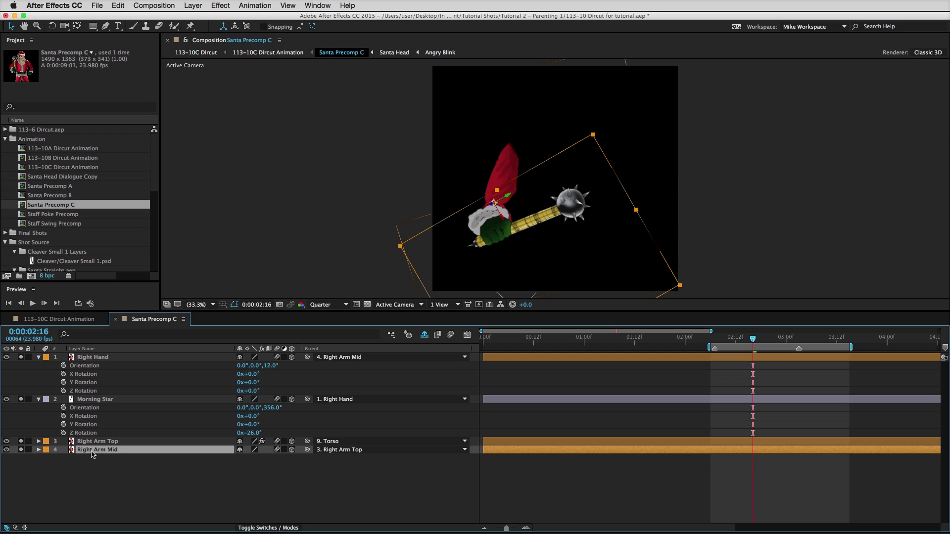
key("r")
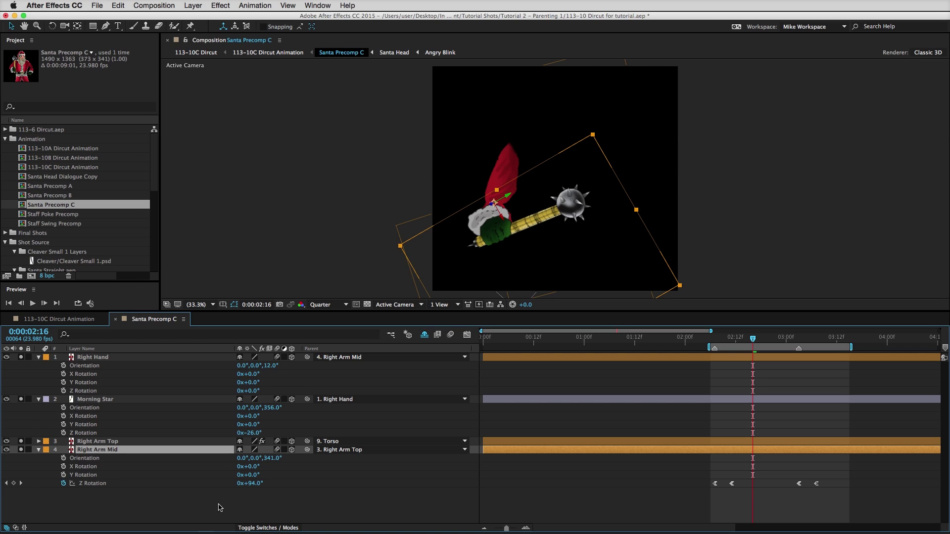
mouse_move(253, 489)
left_mouse_down()
mouse_move(218, 486)
mouse_move(263, 483)
left_mouse_up()
key("super+z")
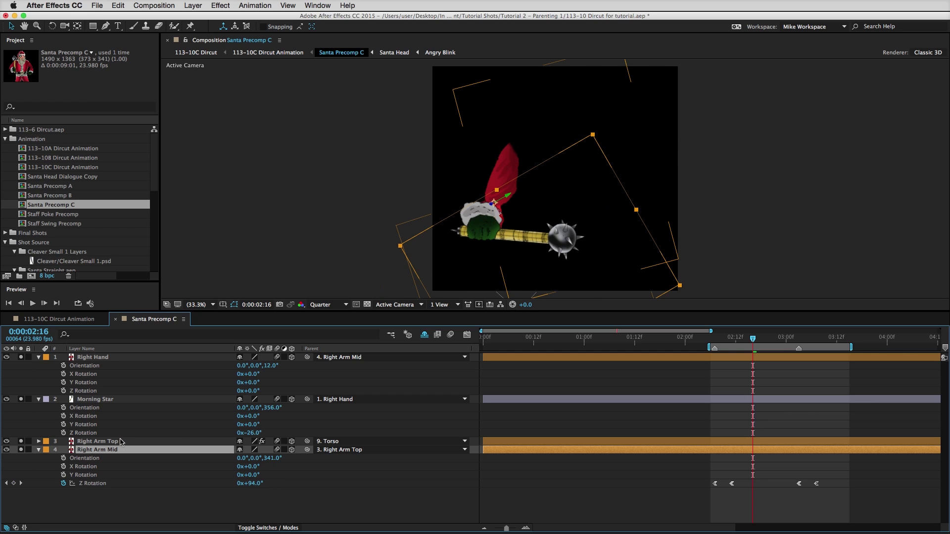
left_click(20, 441)
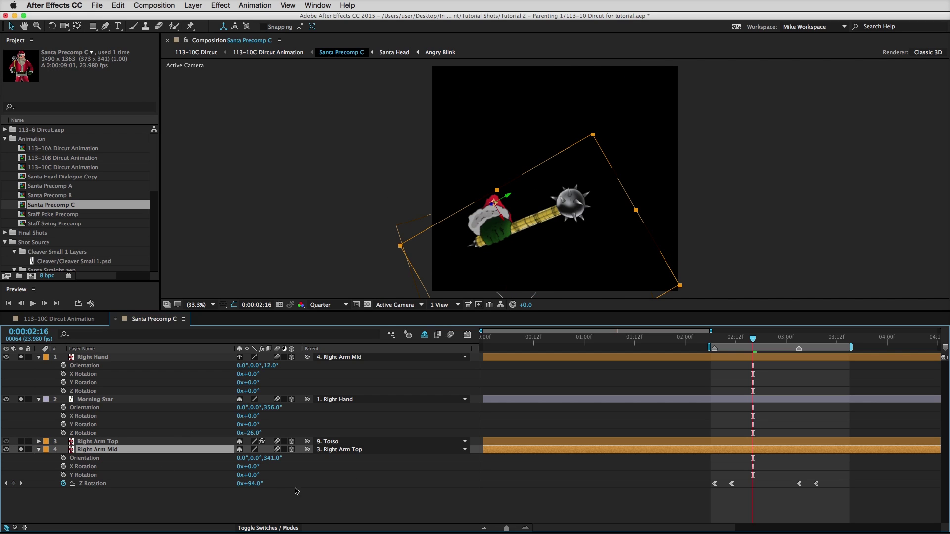
mouse_move(257, 487)
left_mouse_down()
mouse_move(285, 481)
mouse_move(220, 488)
mouse_move(261, 487)
mouse_move(249, 485)
left_mouse_up()
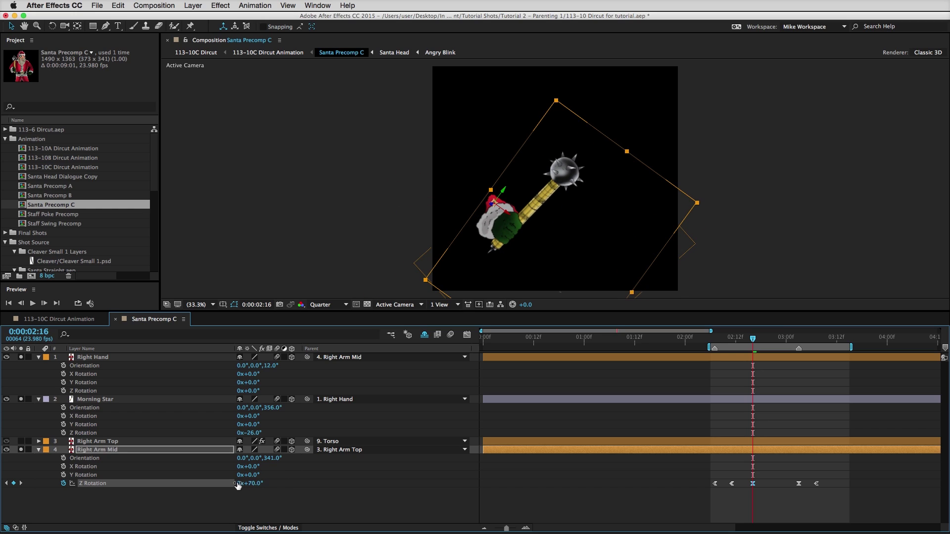
key("super+z")
Toggle Right Arm Mid's visibility off and on, then check its parent setting
left_click(21, 450)
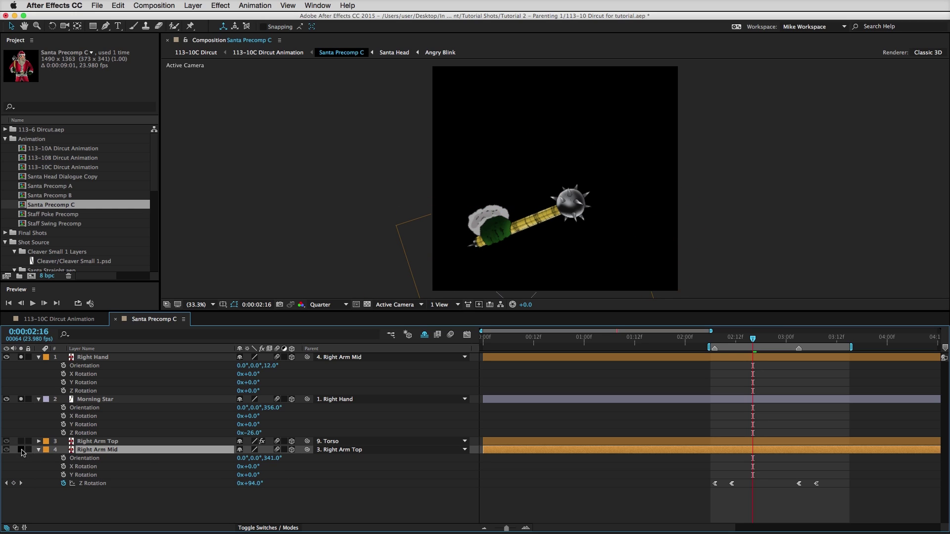
left_click(21, 450)
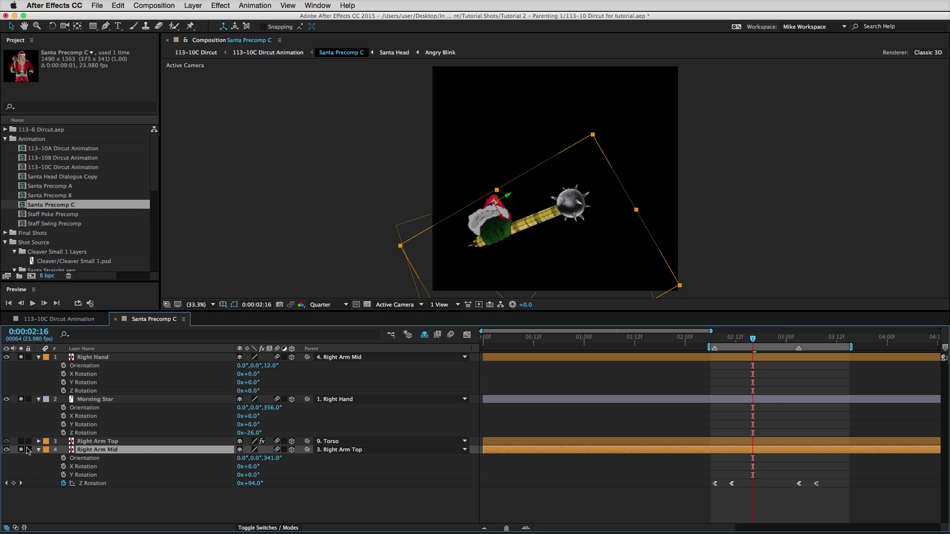
left_click(93, 358)
left_click(110, 400)
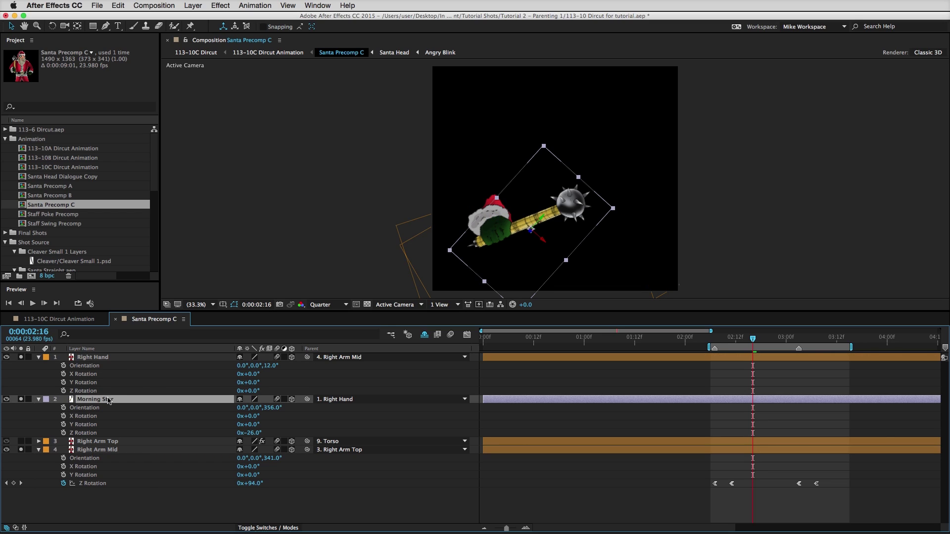
left_click(180, 507)
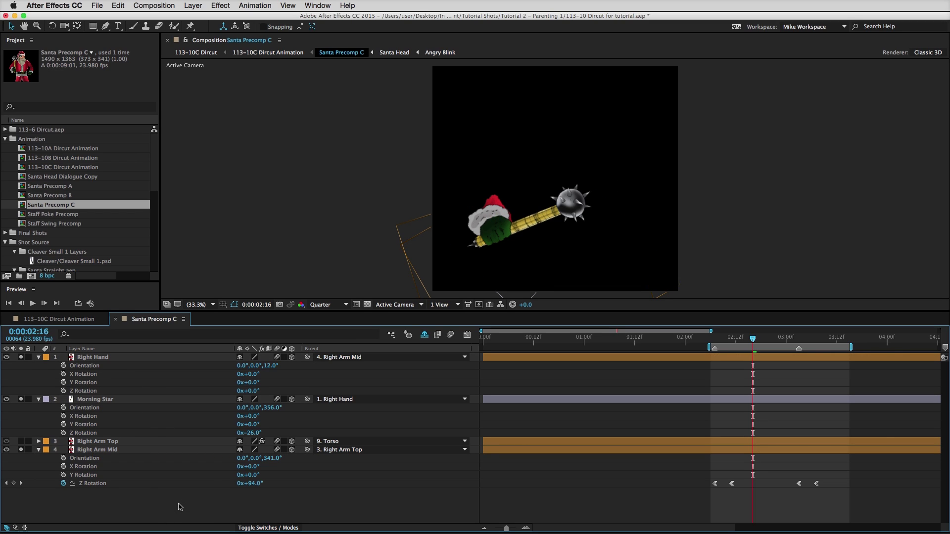
left_click(99, 451)
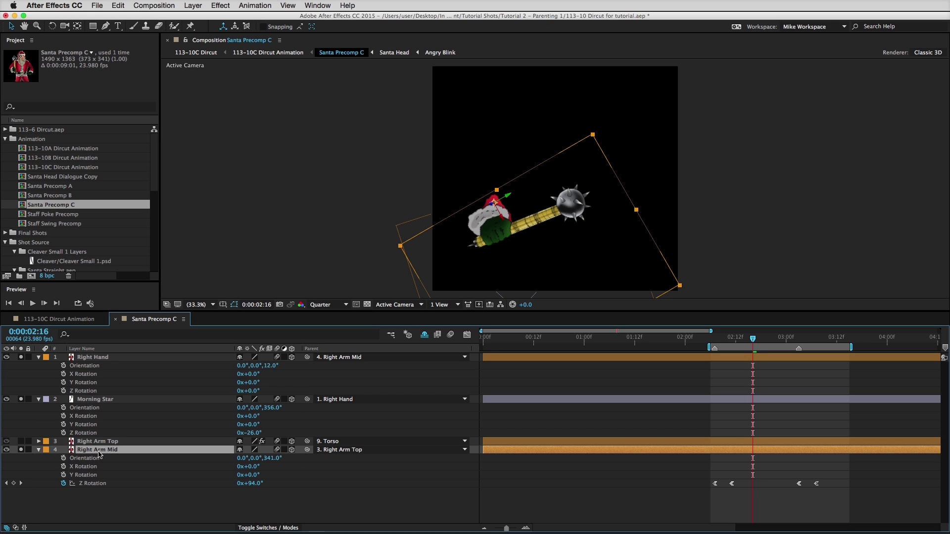
left_click(361, 450)
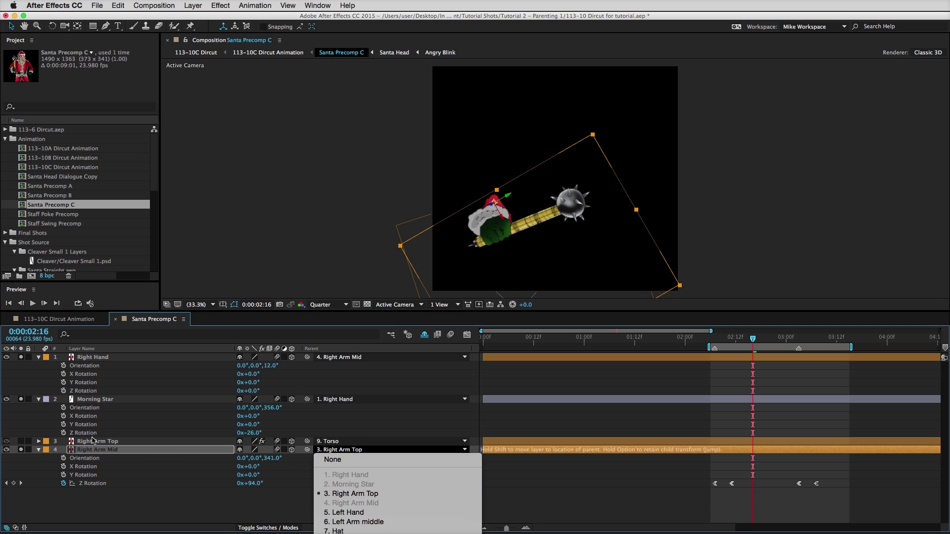
Show Right Arm Top again, reveal its rotation, and test-rotate it, undoing back to -15°
left_click(64, 451)
left_click(7, 442)
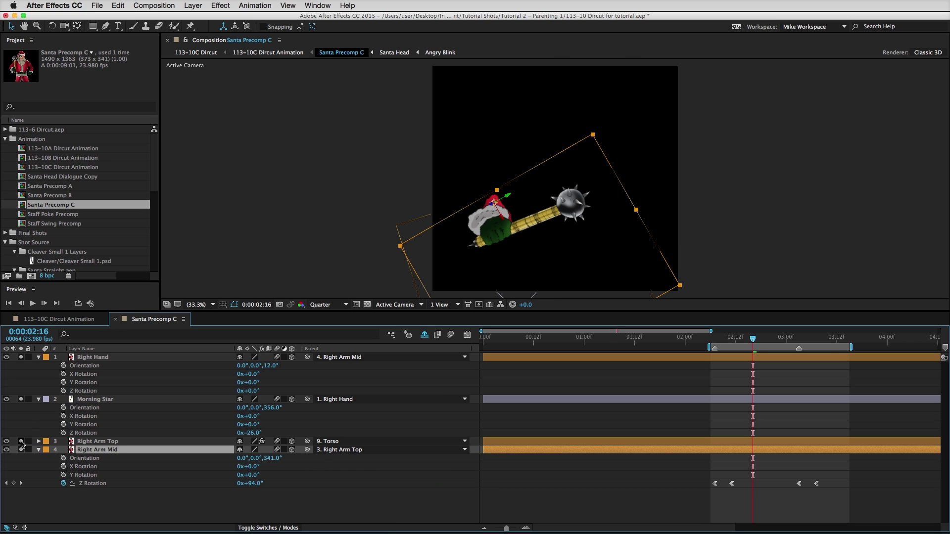
left_click(143, 503)
left_click(132, 442)
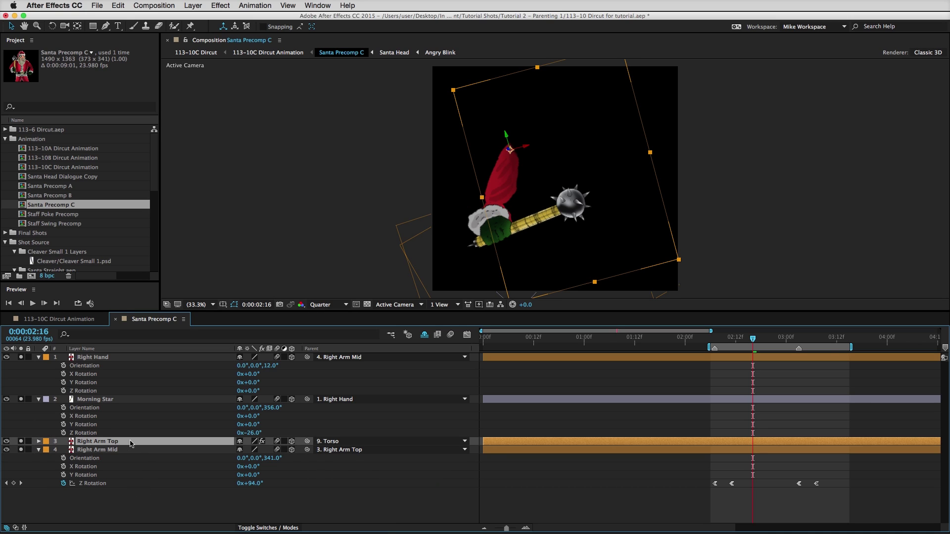
key("r")
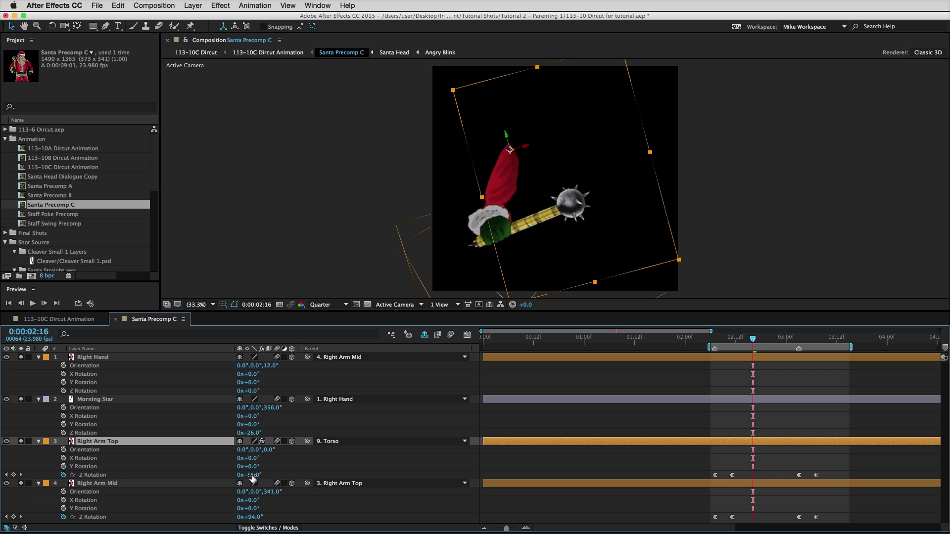
mouse_move(252, 476)
left_mouse_down()
mouse_move(266, 477)
mouse_move(216, 484)
mouse_move(234, 471)
mouse_move(264, 475)
left_mouse_up()
key("super+z")
left_click(354, 358)
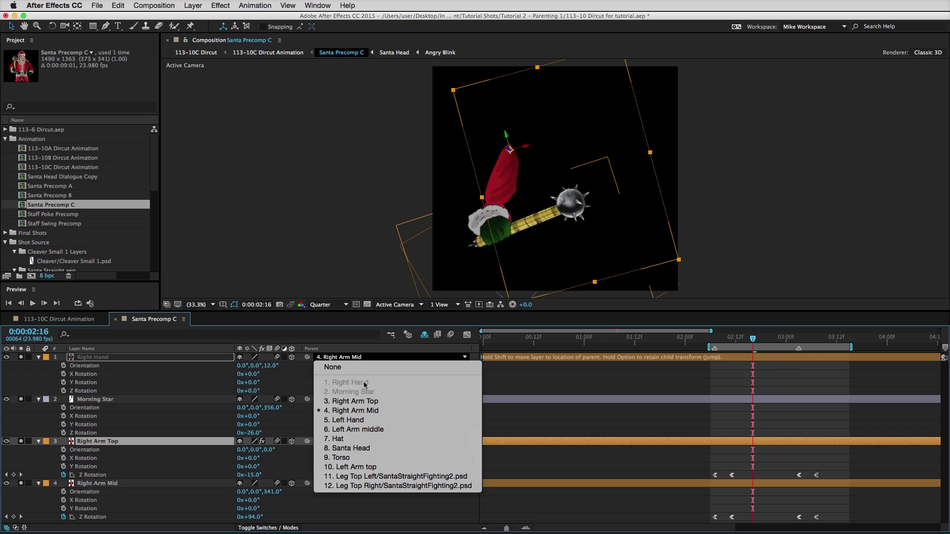
key("Escape")
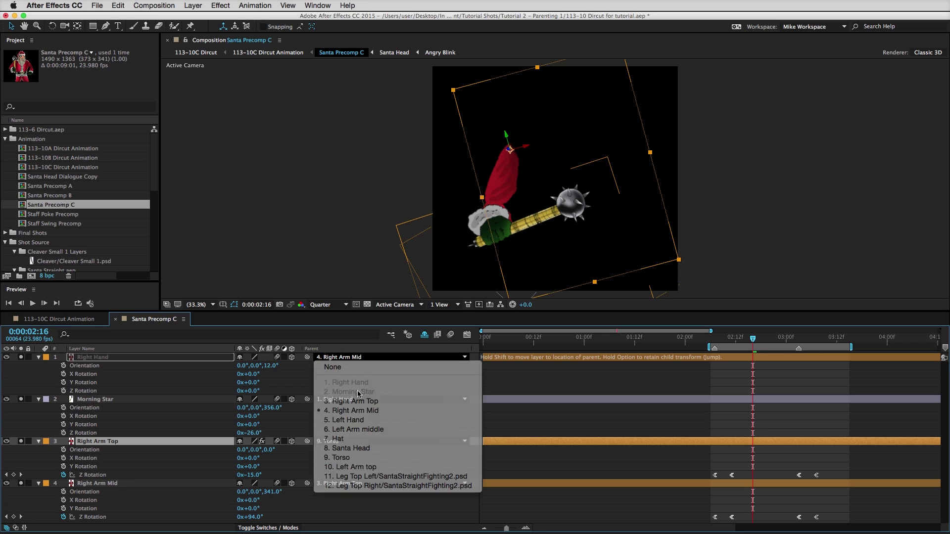
left_click(340, 400)
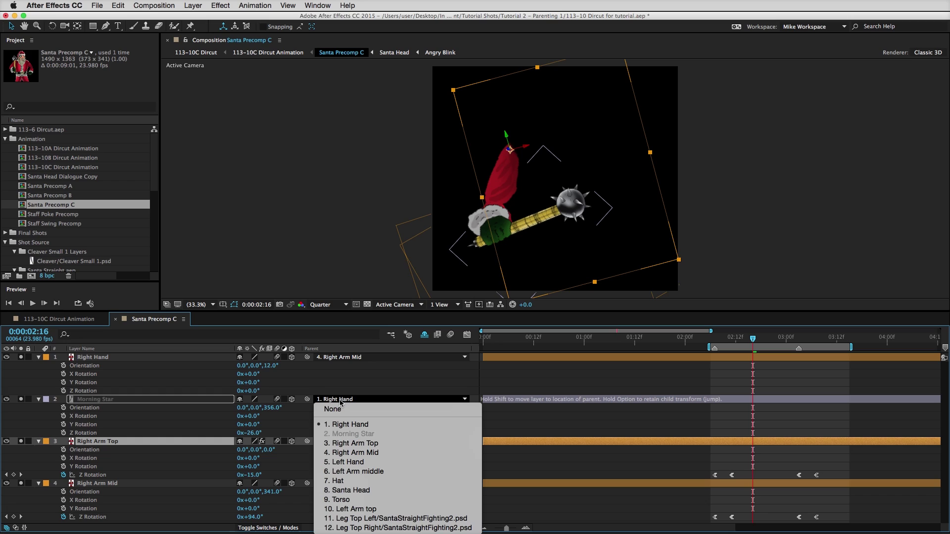
left_click(364, 385)
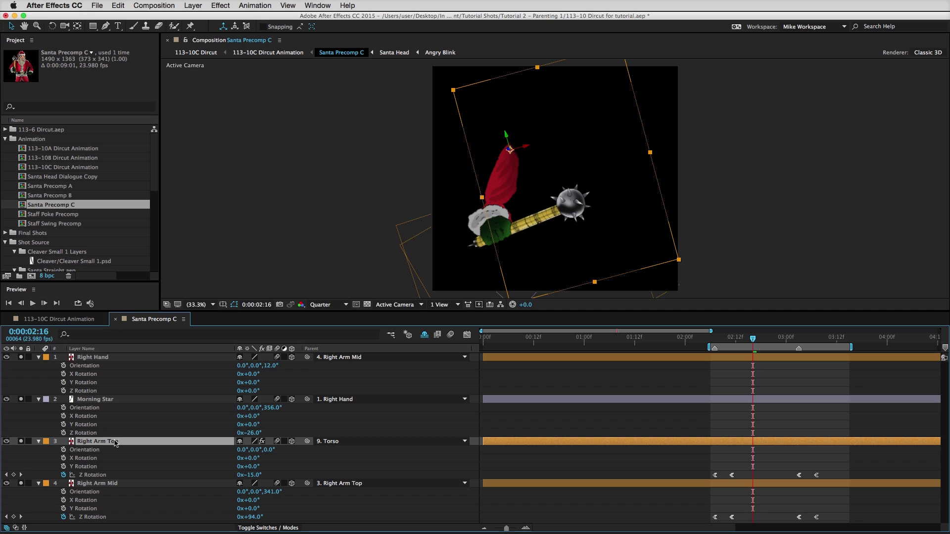
Collapse the four right arm layers, show all twelve puppet layers, and unsolo the arm layers
key("super+a")
left_click(38, 442)
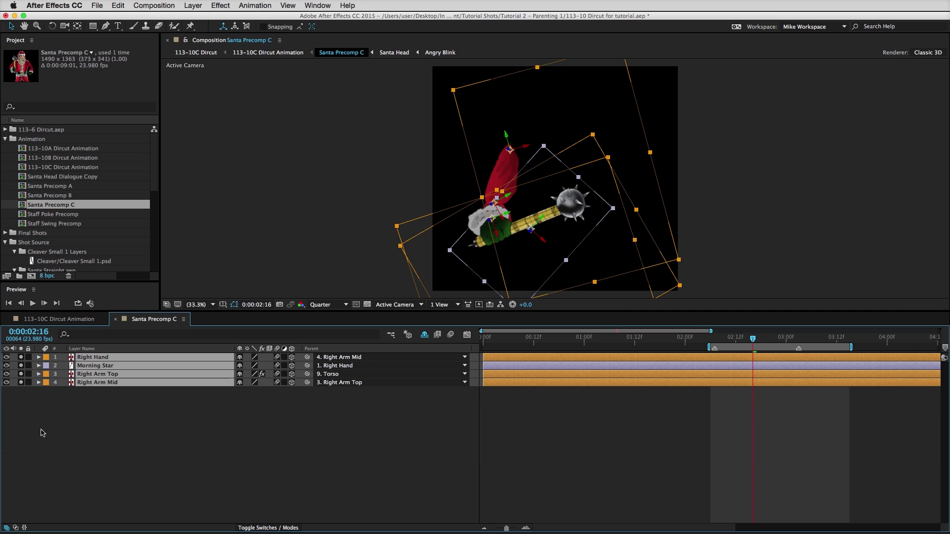
left_click(159, 413)
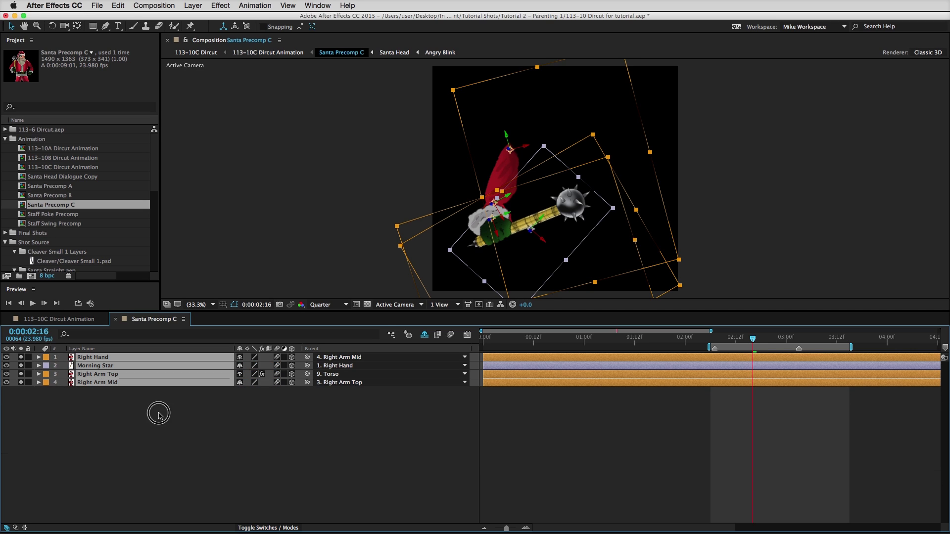
left_click(425, 336)
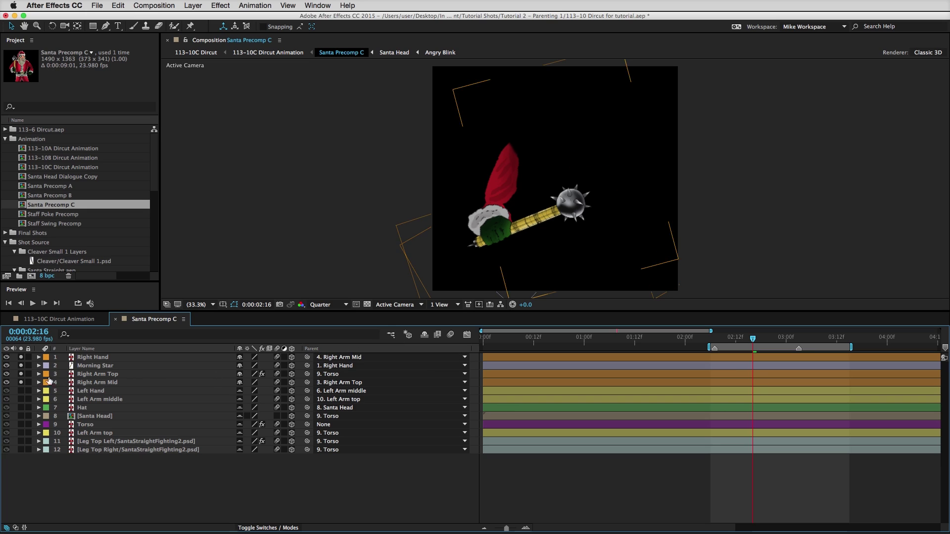
left_click_drag(20, 382, 21, 357)
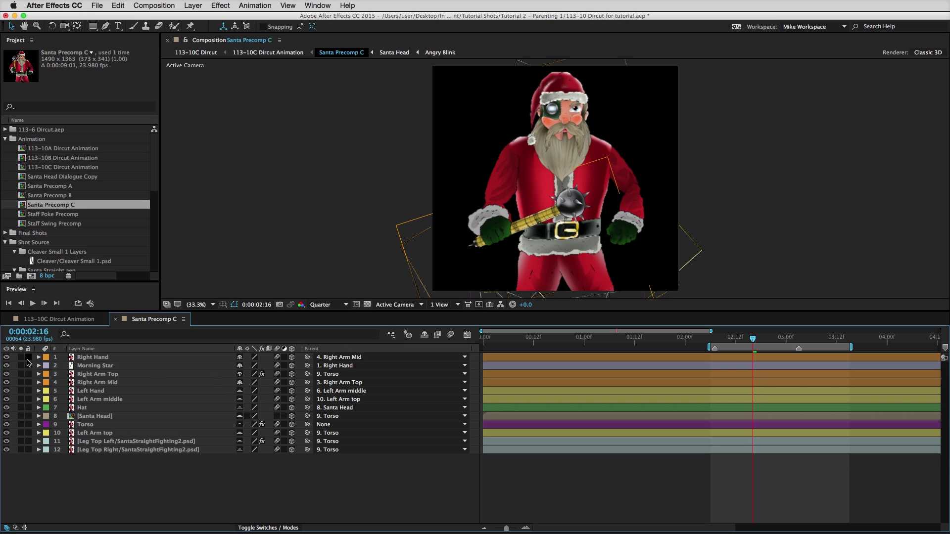
Confirm Right Arm Top is parented to Torso and test-move the Torso, undoing the move
left_click(114, 385)
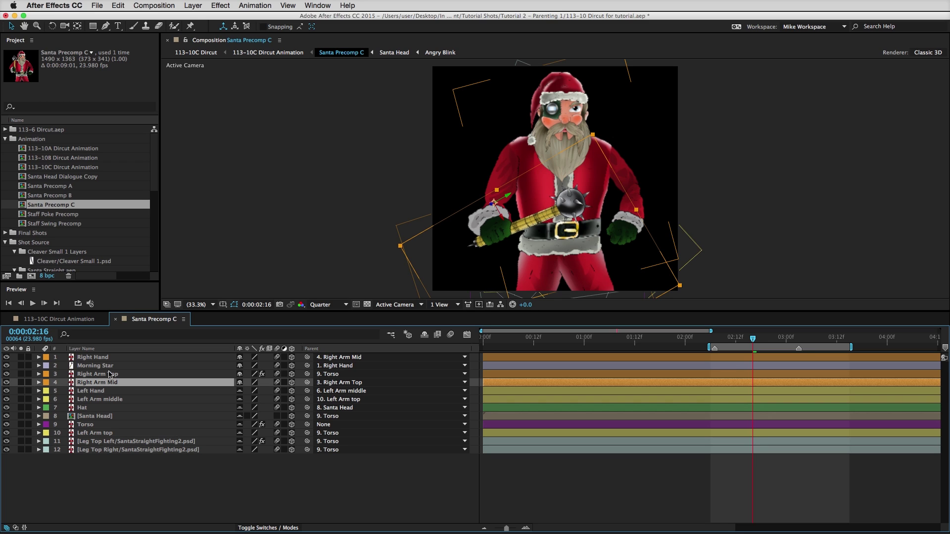
left_click(110, 375)
left_click(331, 375)
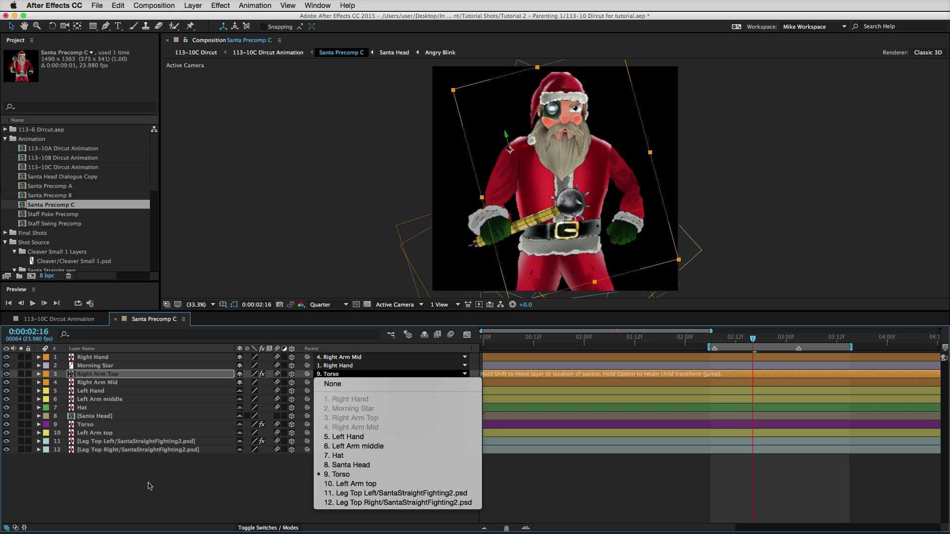
left_click(346, 476)
left_click(83, 425)
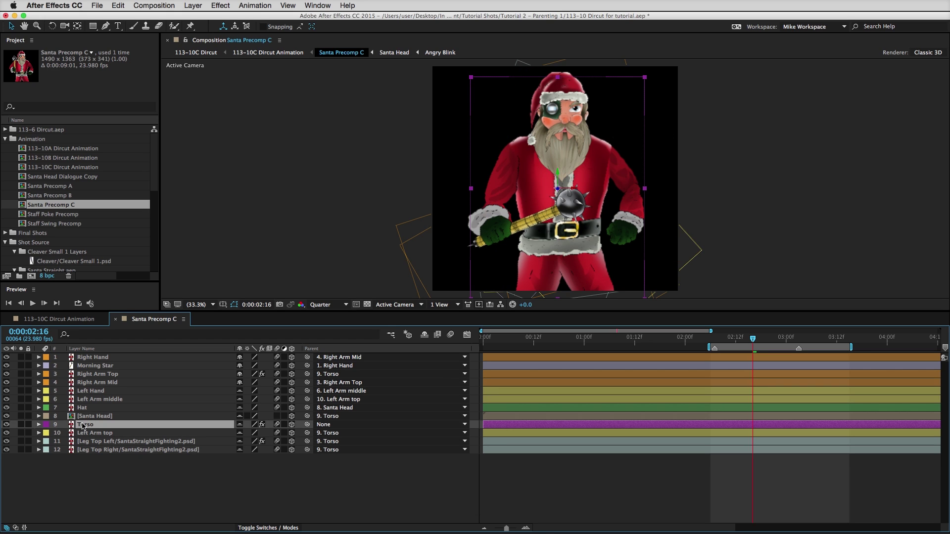
left_click_drag(526, 193, 547, 174)
key("ctrl+z")
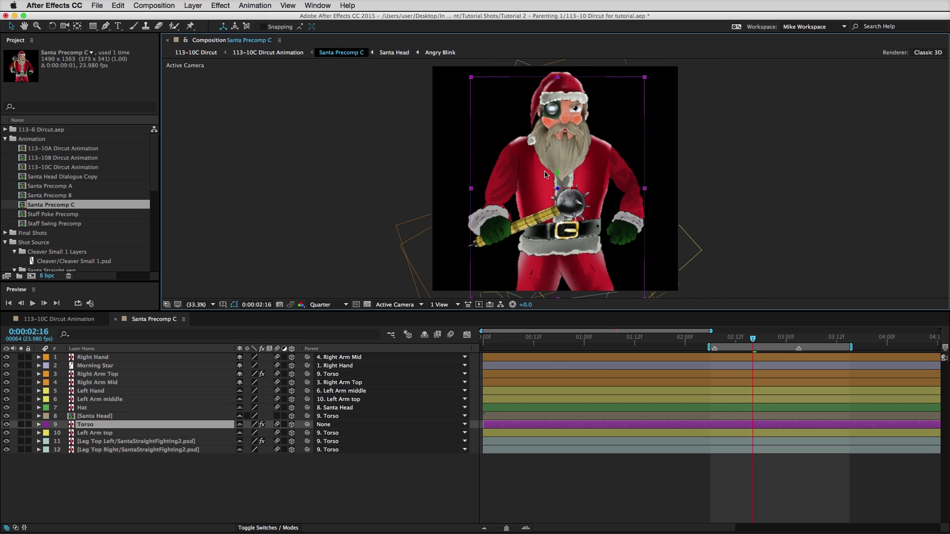
left_click(424, 335)
Select the yellow-labelled left arm layers and solo them
left_click(45, 392)
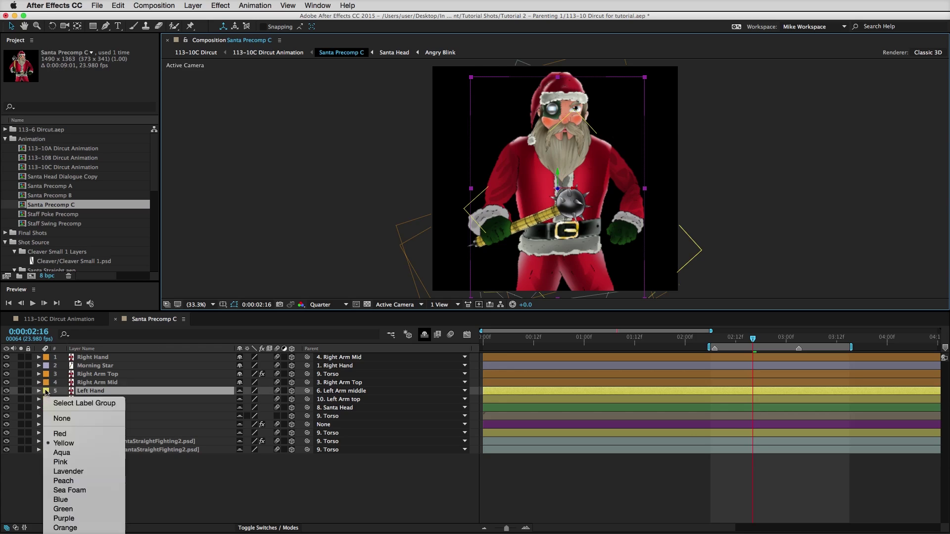
left_click(81, 404)
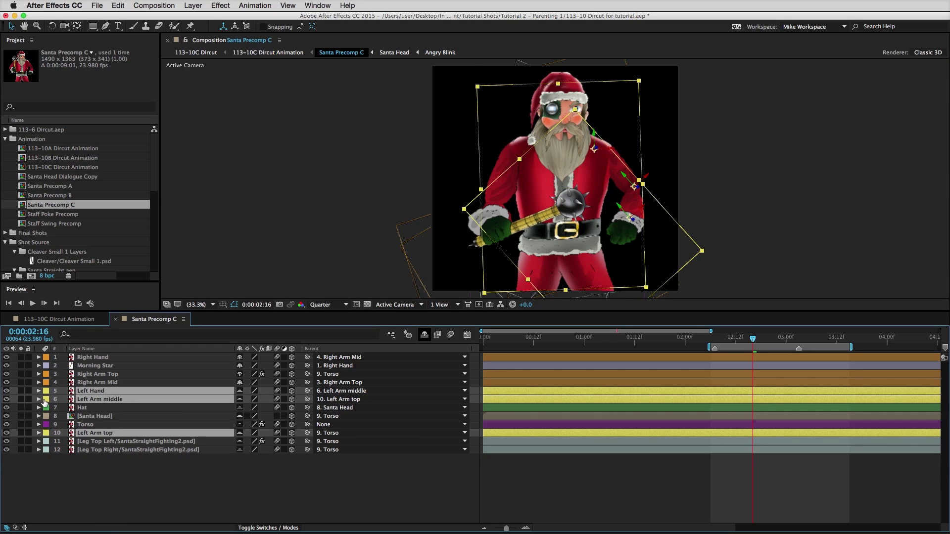
left_click(21, 399)
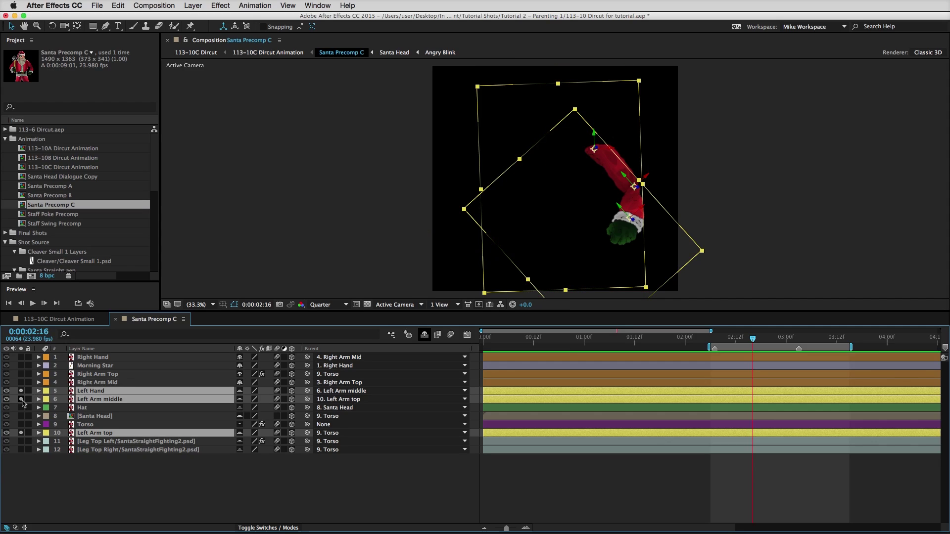
left_click(126, 483)
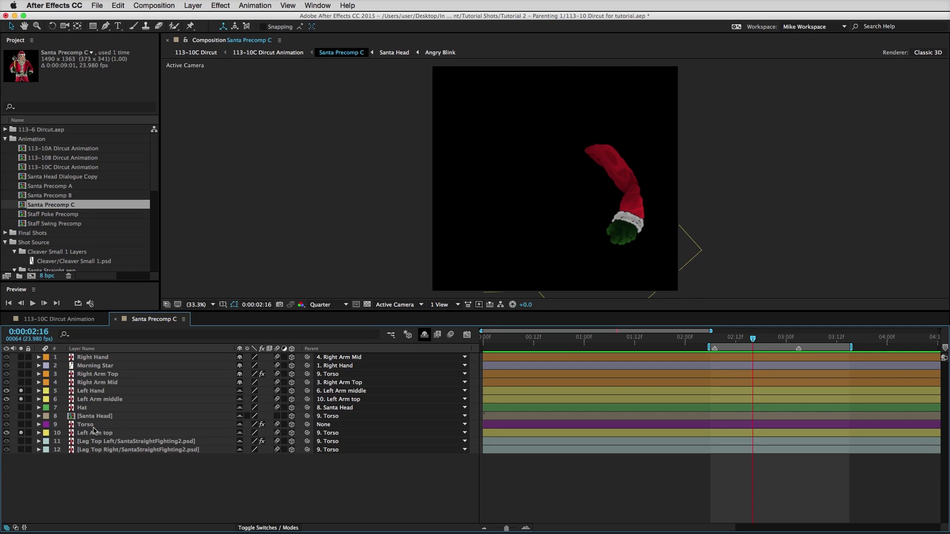
Confirm Left Hand is parented to Left Arm middle, and Left Arm middle to Left Arm top
left_click(102, 390)
left_click(341, 391)
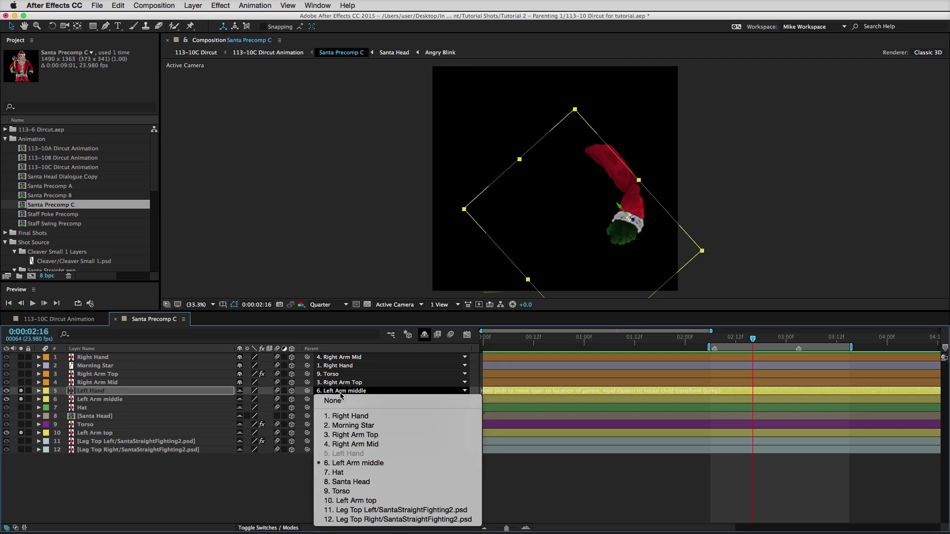
left_click(353, 464)
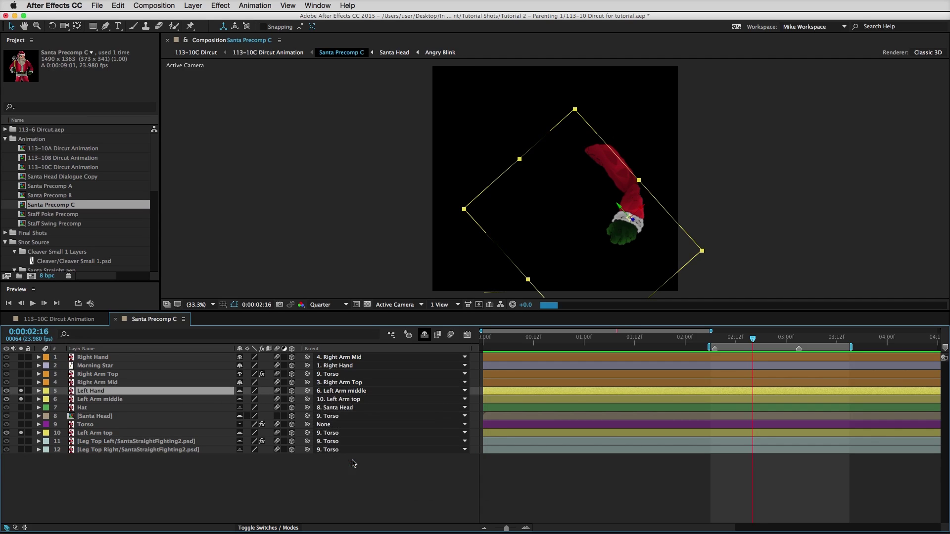
left_click(135, 400)
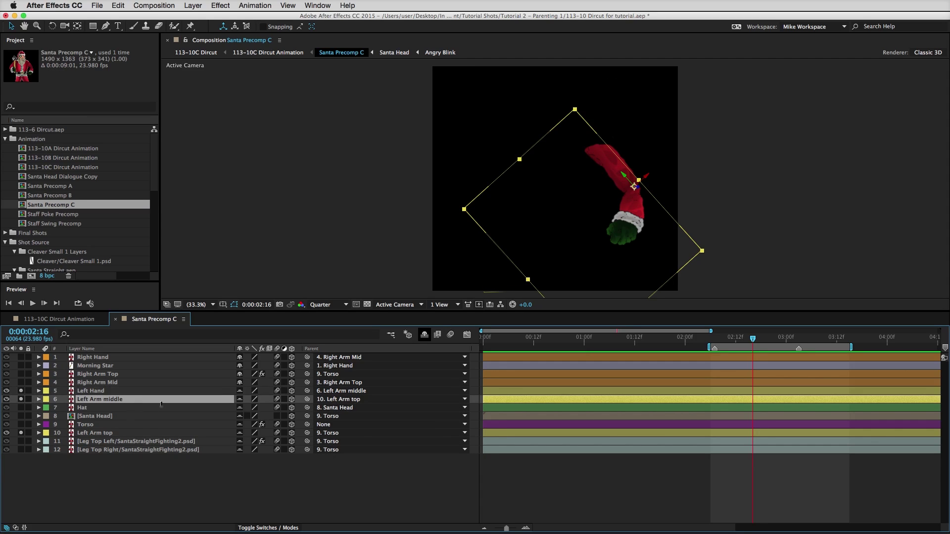
left_click(378, 399)
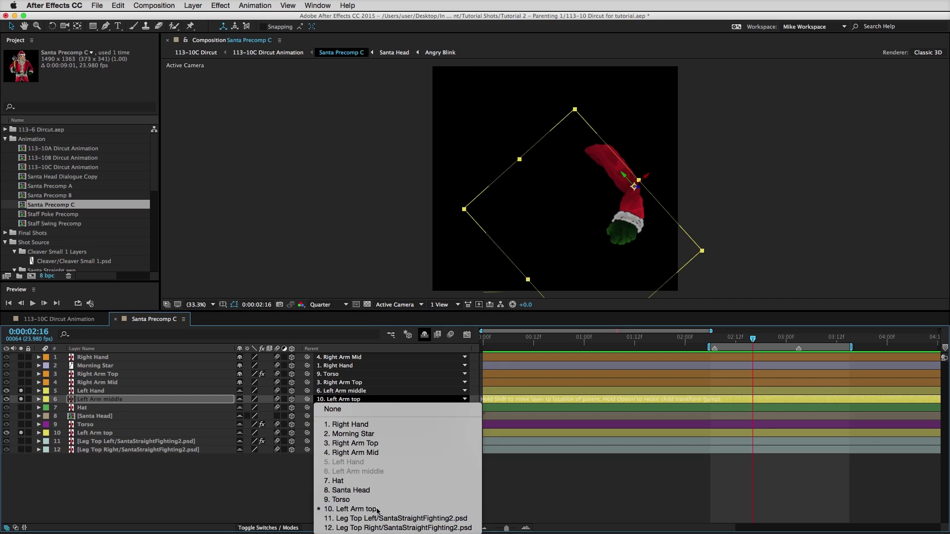
left_click(340, 509)
left_click(117, 433)
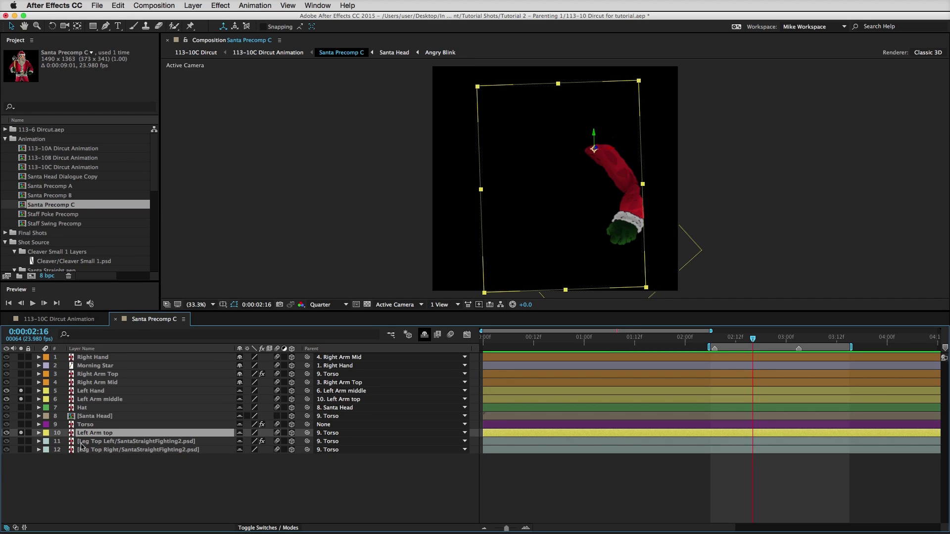
left_click(21, 441)
Solo Torso and both legs, reveal the right leg's rotation and adjust its Z, then unsolo all
left_click(21, 433)
left_click(113, 443)
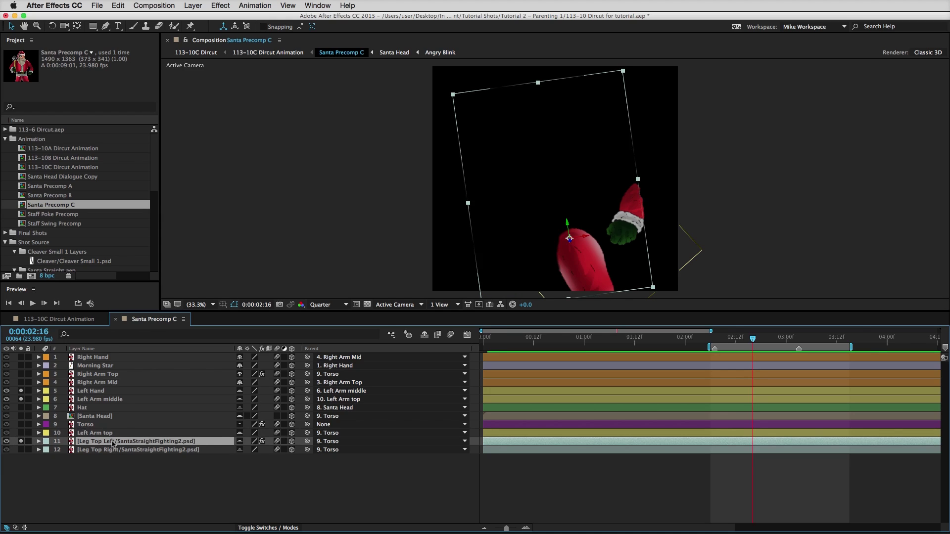
left_click(20, 424)
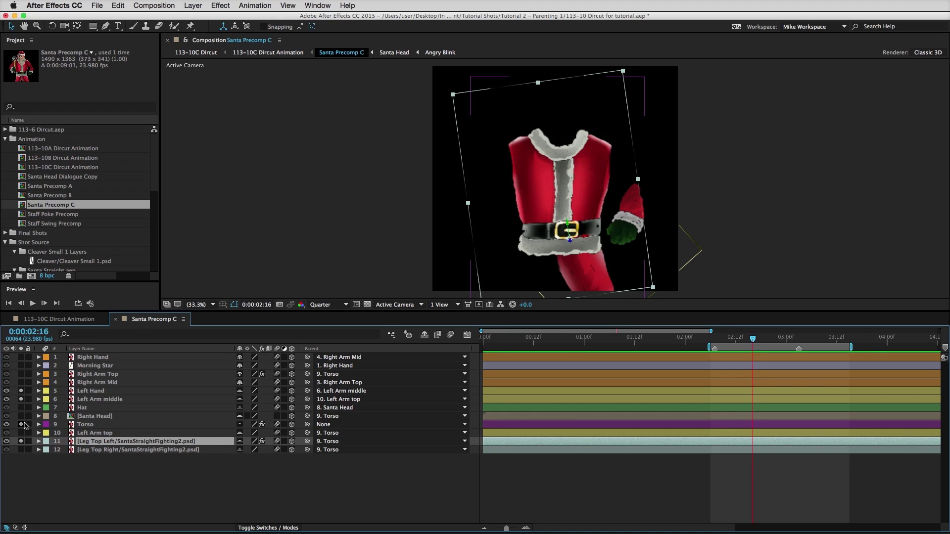
left_click(99, 451)
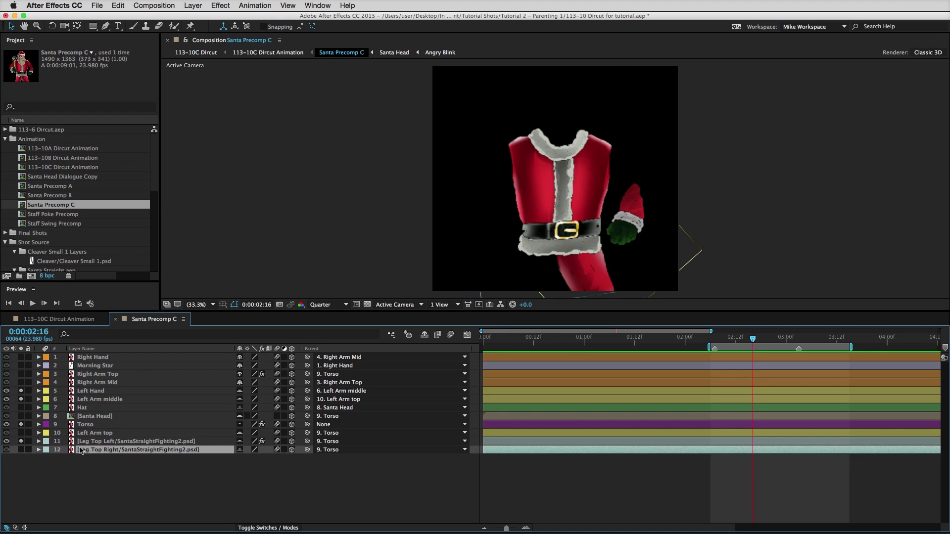
left_click(21, 450)
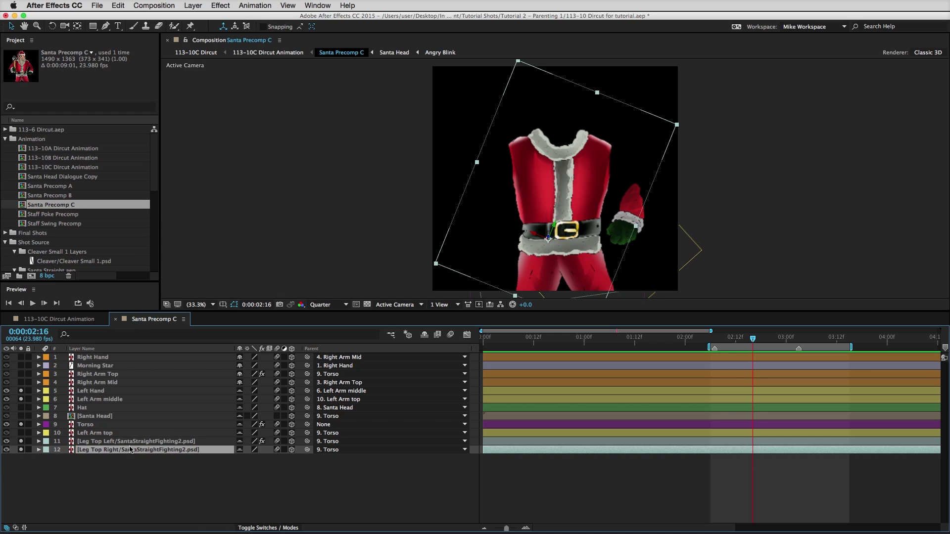
key("r")
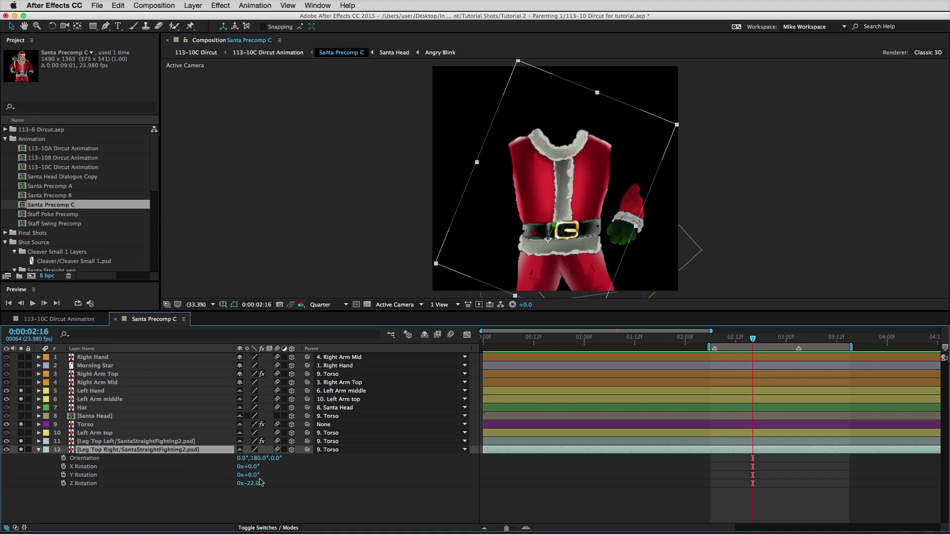
left_click_drag(250, 484, 219, 490)
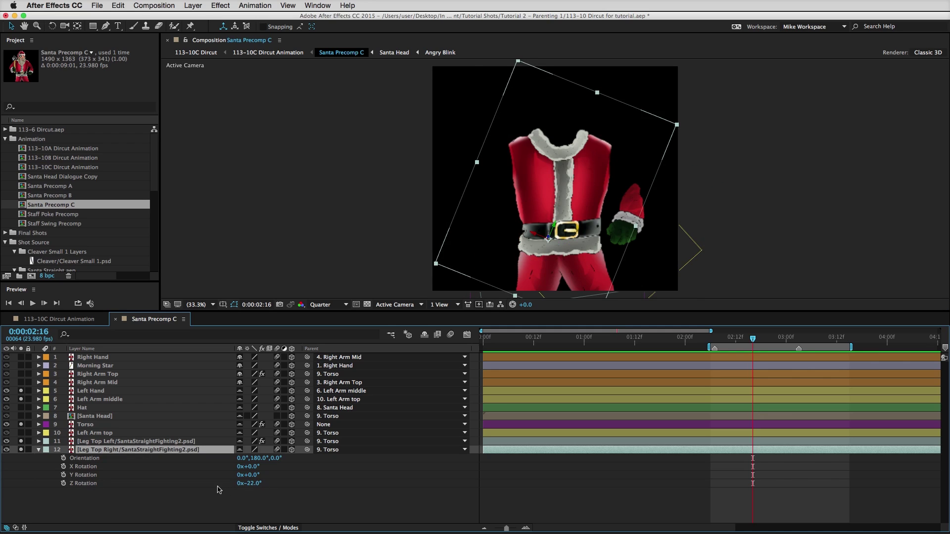
left_click(179, 501)
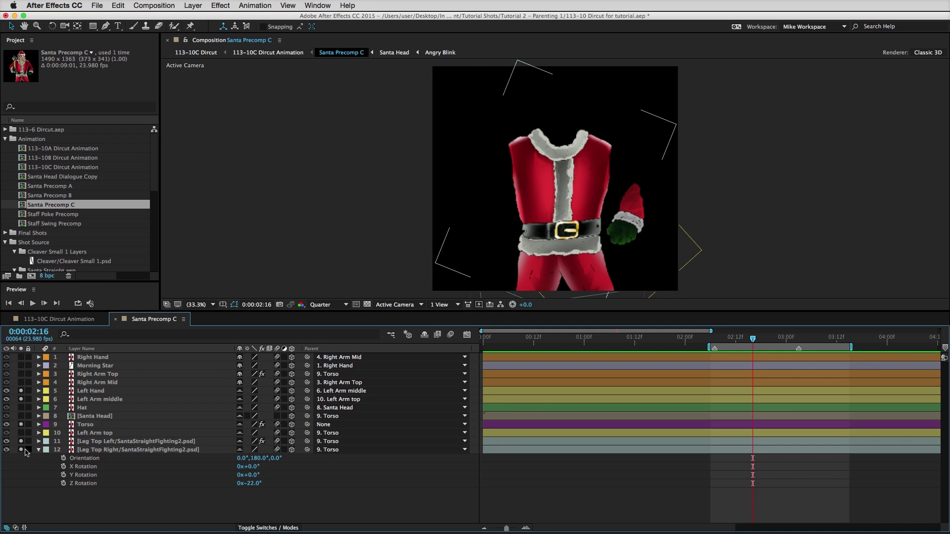
left_click_drag(24, 453, 22, 390)
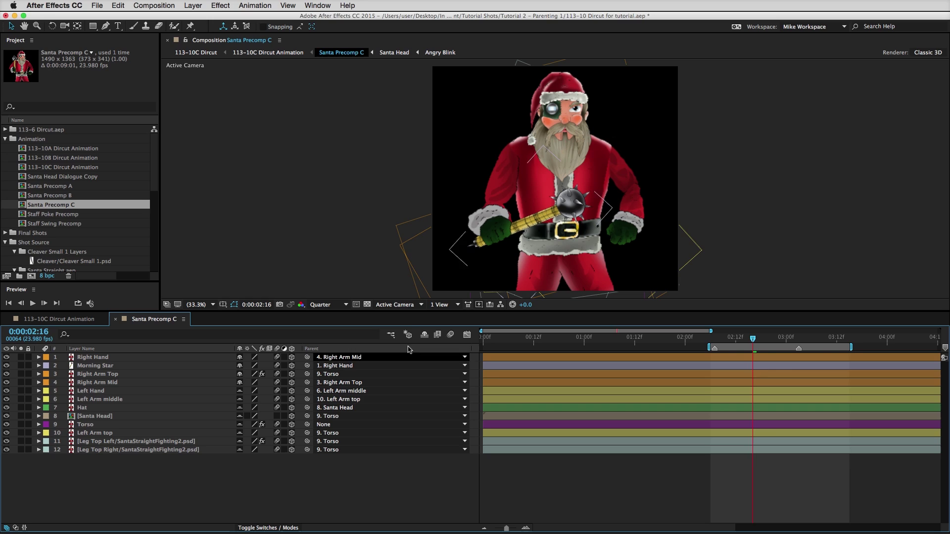
left_click(425, 336)
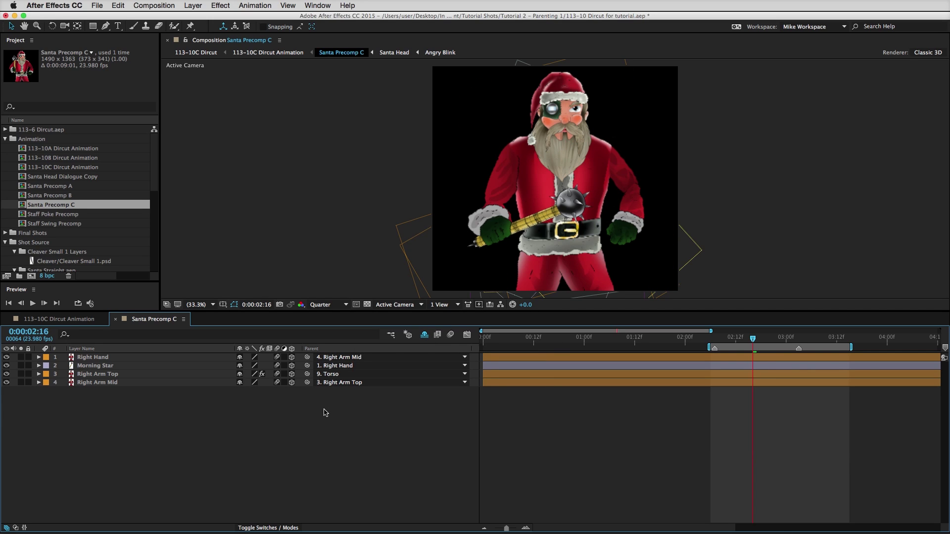
key("r")
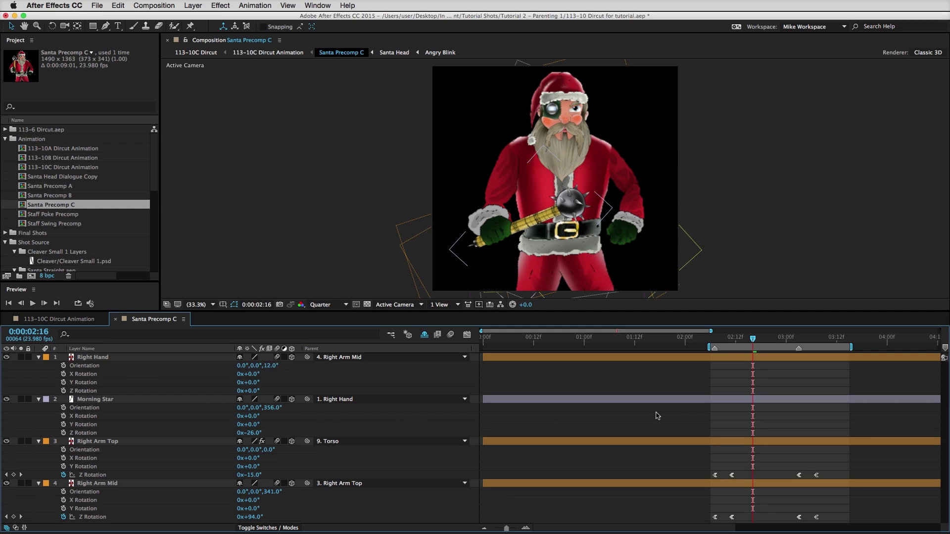
mouse_move(736, 341)
left_mouse_down()
mouse_move(713, 342)
mouse_move(728, 341)
left_mouse_up()
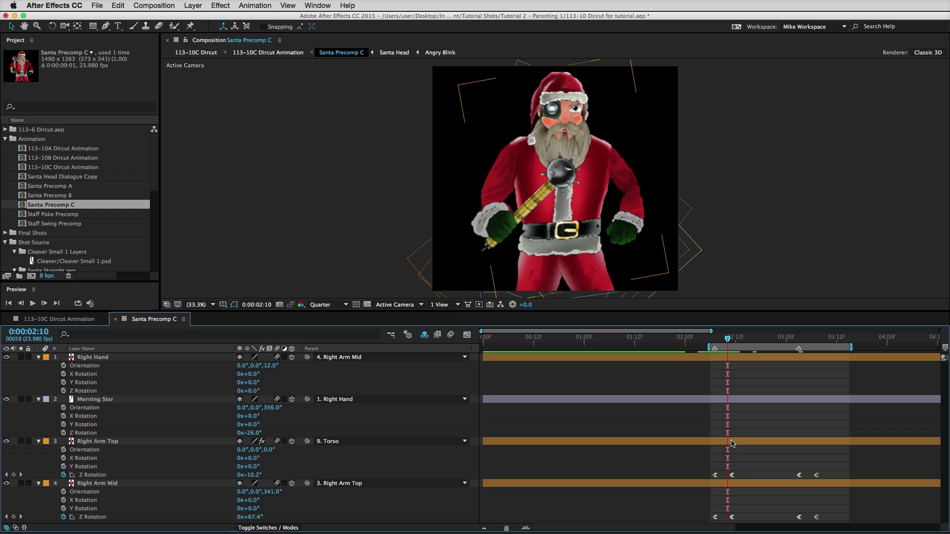
left_click(725, 459)
left_click(720, 483)
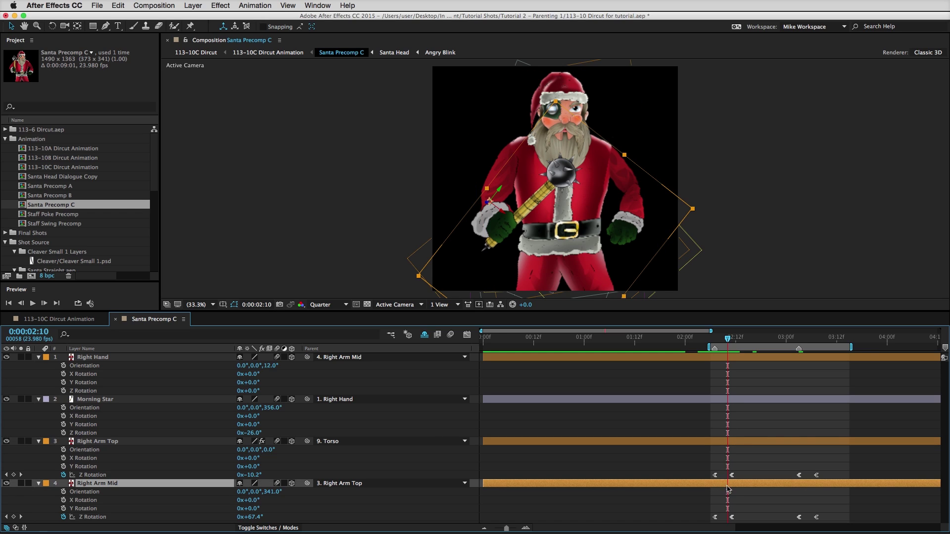
mouse_move(729, 341)
left_mouse_down()
mouse_move(716, 350)
mouse_move(732, 342)
left_mouse_up()
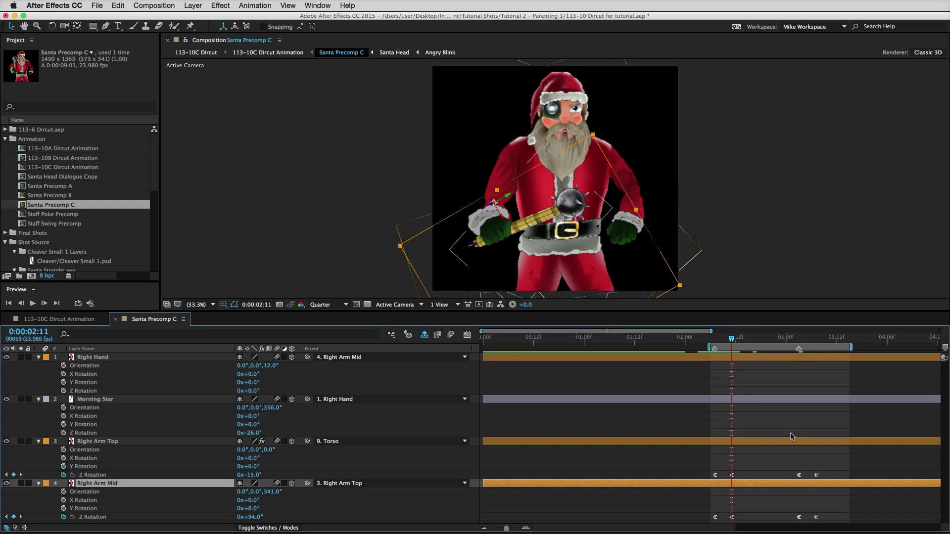
left_click_drag(747, 462, 715, 483)
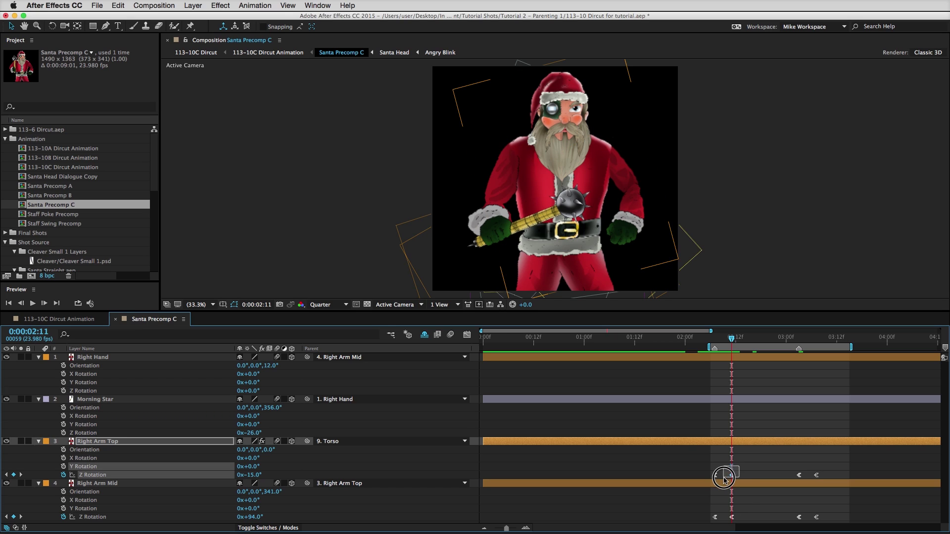
left_click_drag(747, 506, 713, 471)
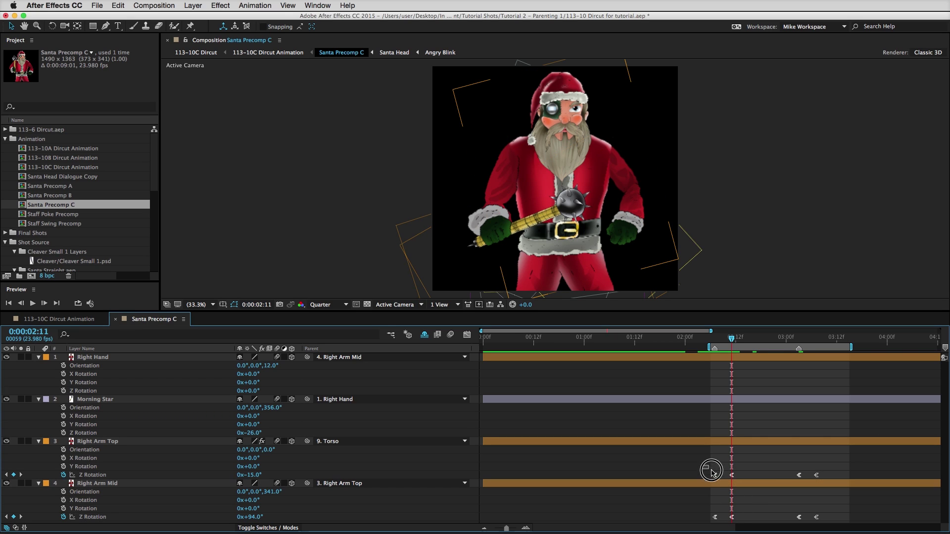
left_click_drag(708, 511, 723, 523)
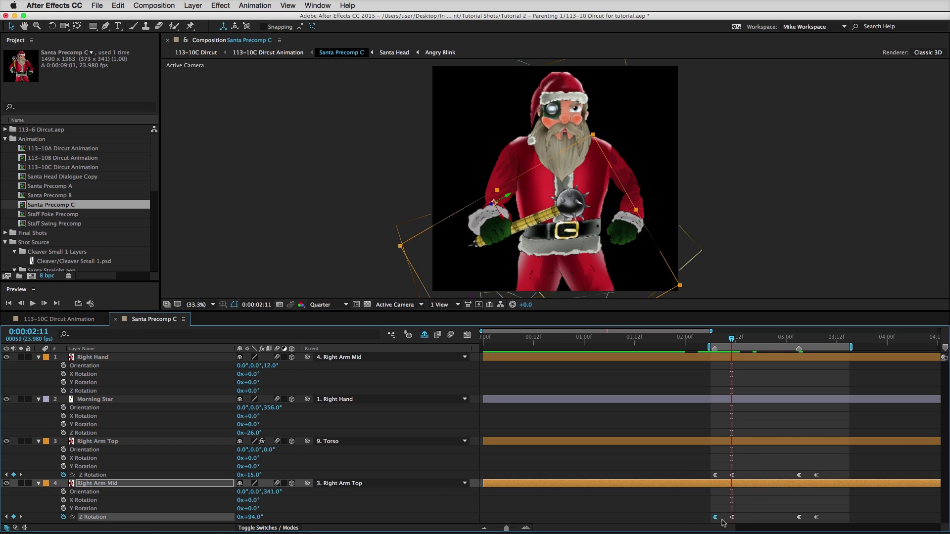
left_click(753, 458)
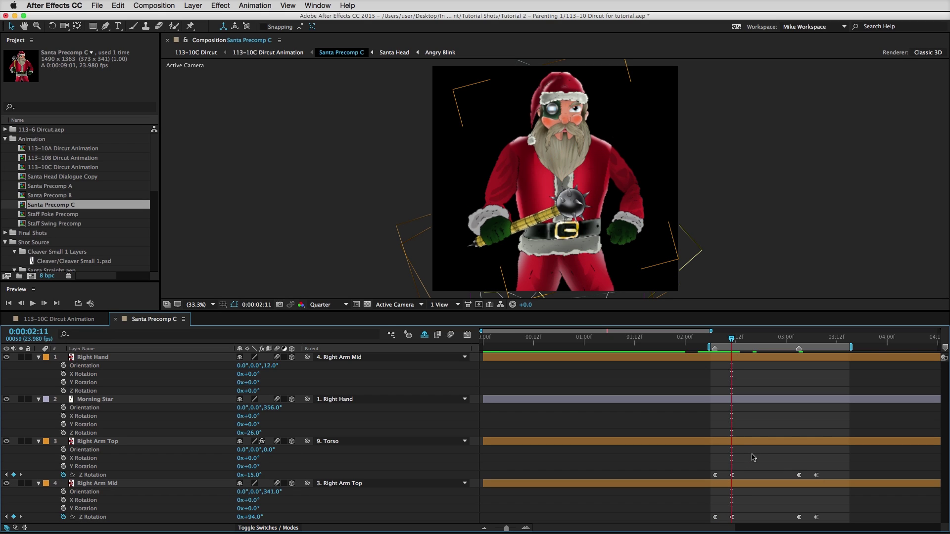
left_click_drag(733, 340, 761, 341)
left_click(760, 444)
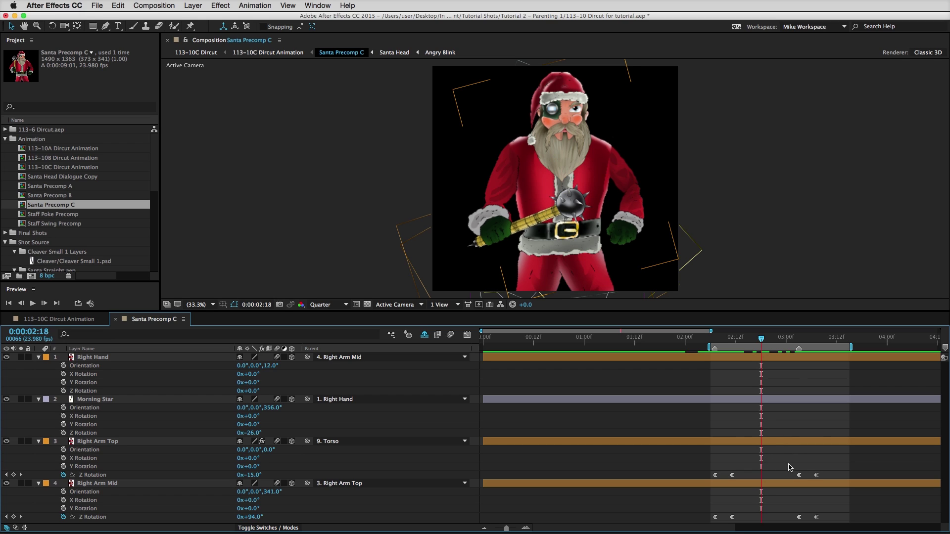
left_click(791, 470)
left_click(799, 476)
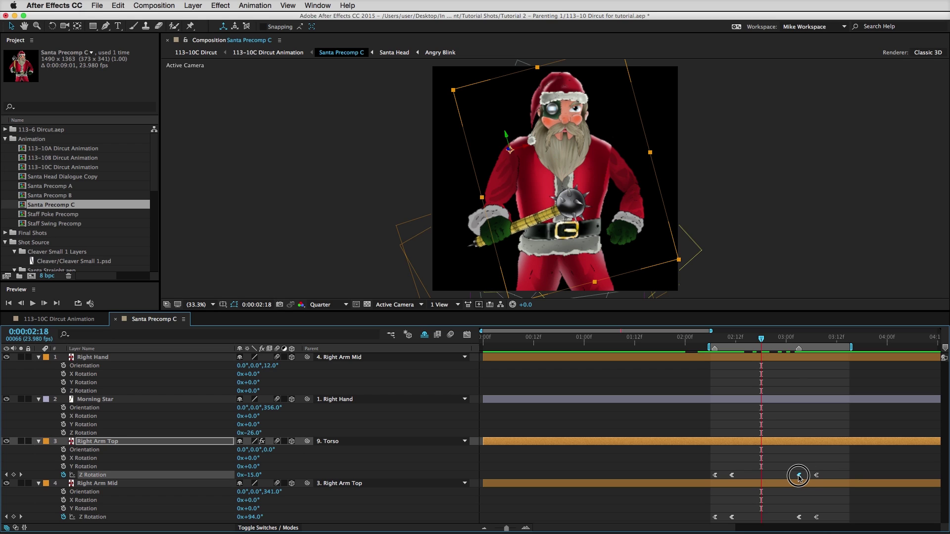
left_click_drag(799, 475, 787, 475)
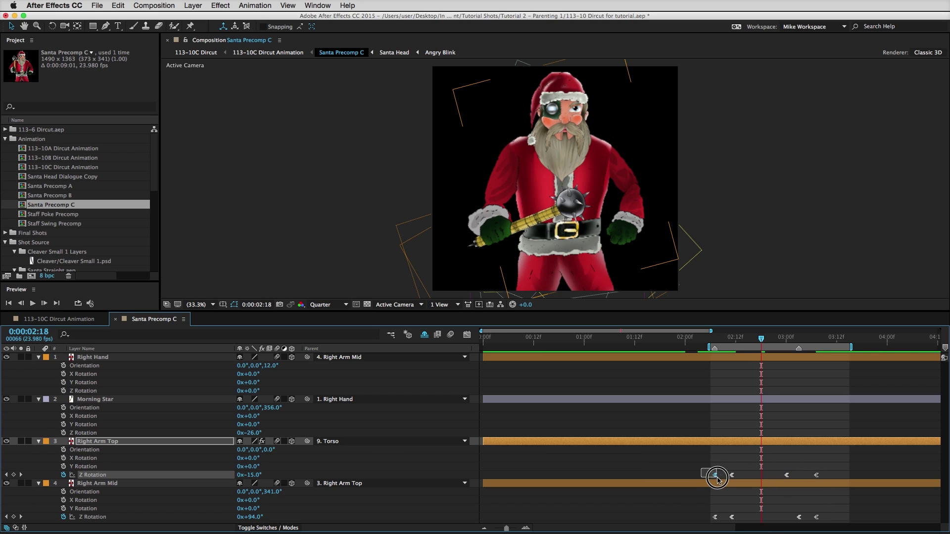
left_click_drag(715, 475, 705, 478)
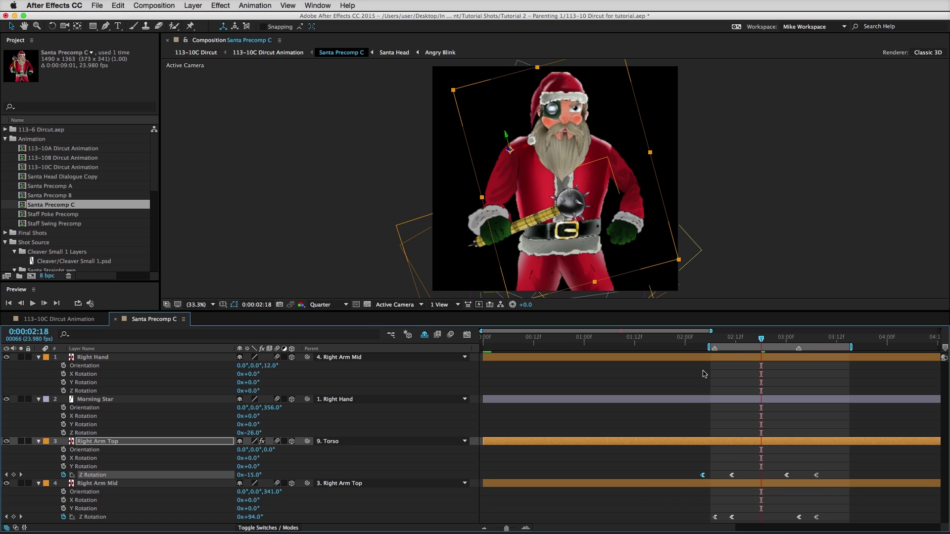
left_click_drag(705, 347, 679, 347)
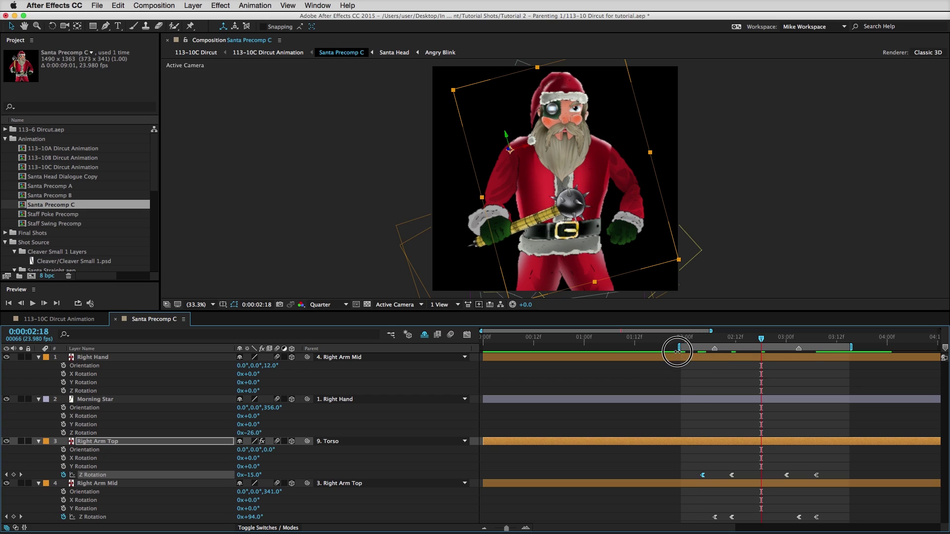
left_click(33, 303)
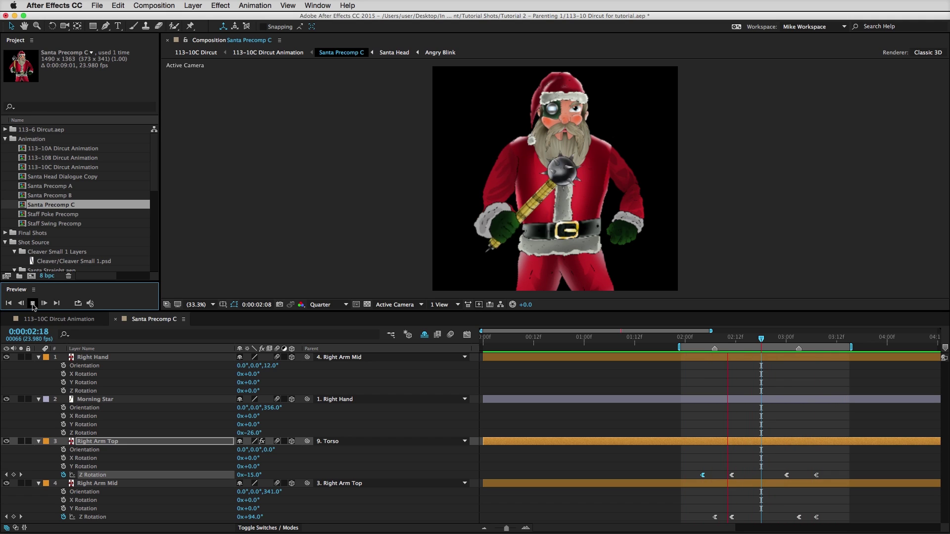
left_click(32, 304)
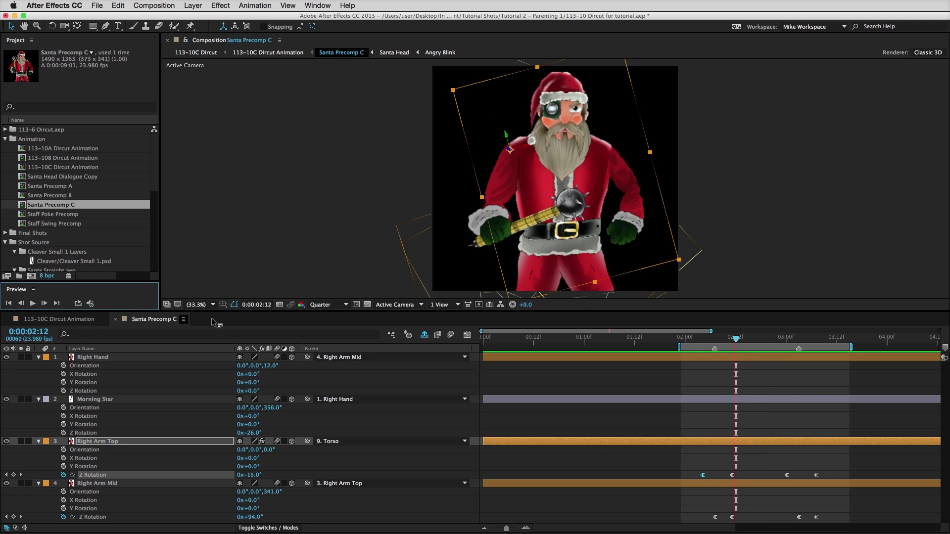
left_click(697, 341)
left_click_drag(696, 343, 778, 372)
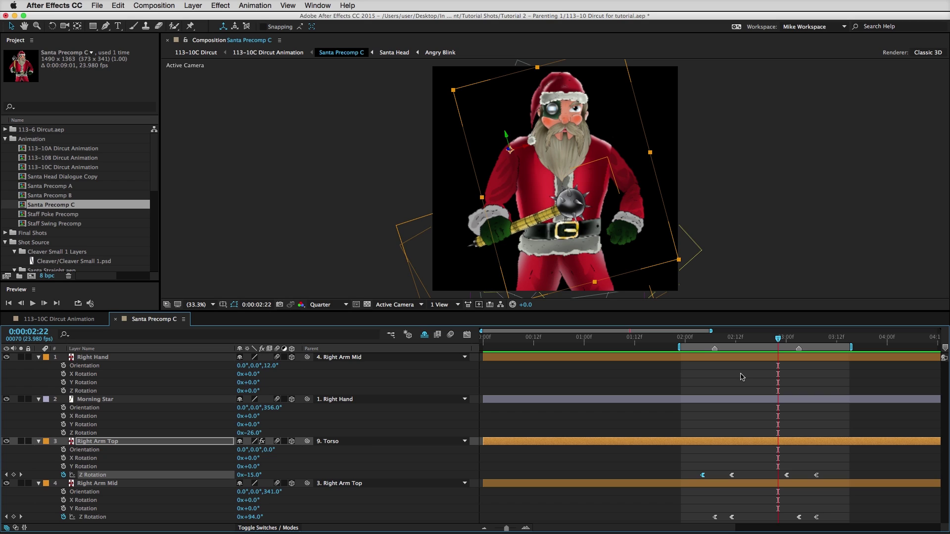
key("Page_Up")
key("Page_Up")
key("Page_Up")
key("Page_Up")
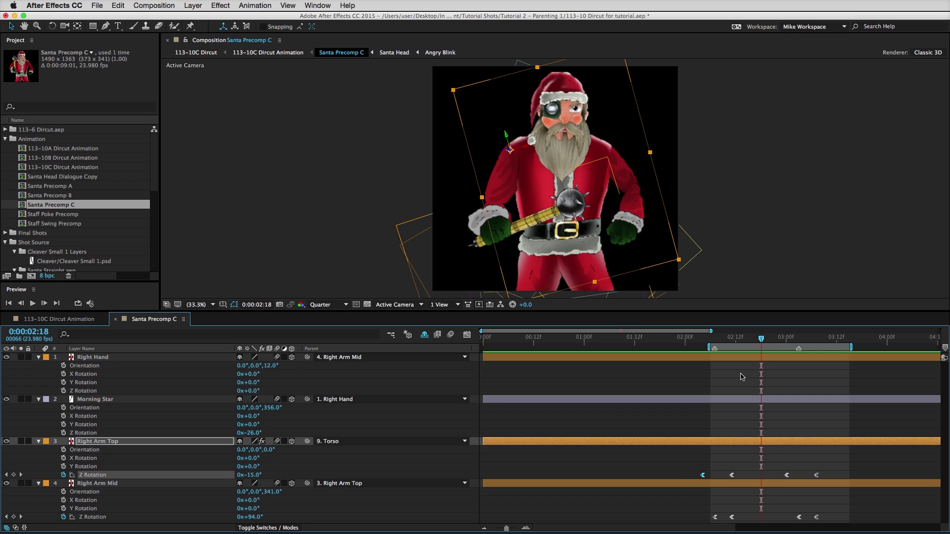
Show only Right Arm Top and Right Arm Mid rotation, scrubbing 0:00:02:07 to 0:00:02:22
left_click(721, 424)
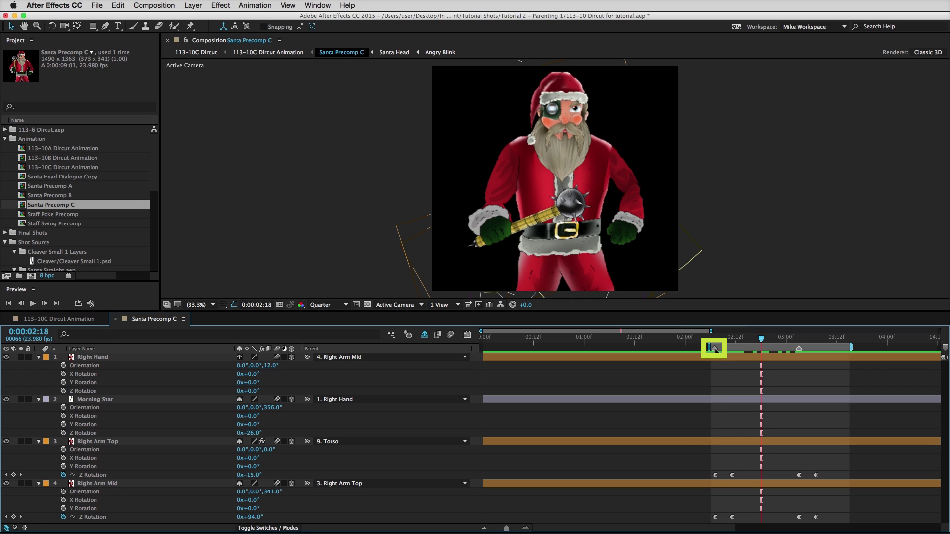
left_click_drag(666, 339, 655, 342)
key("r")
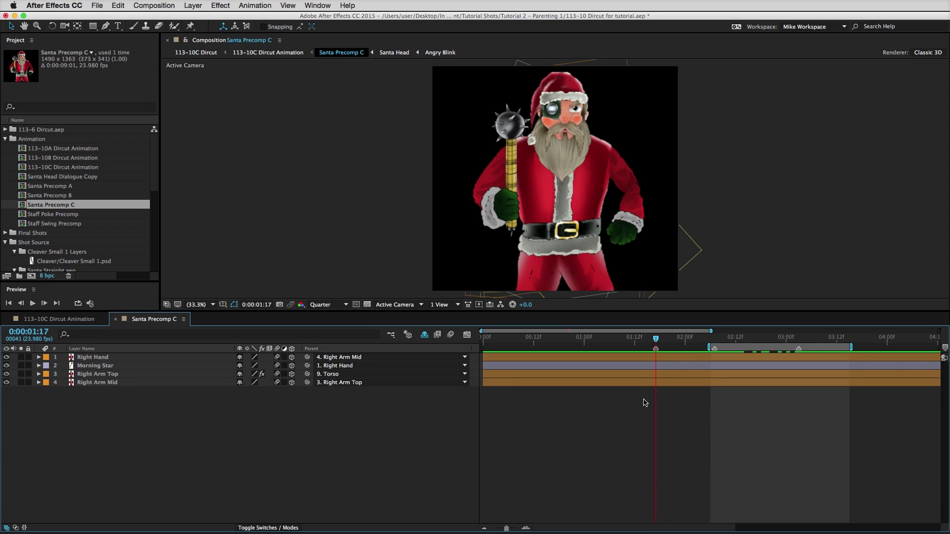
key("Page_Down")
left_click(96, 375)
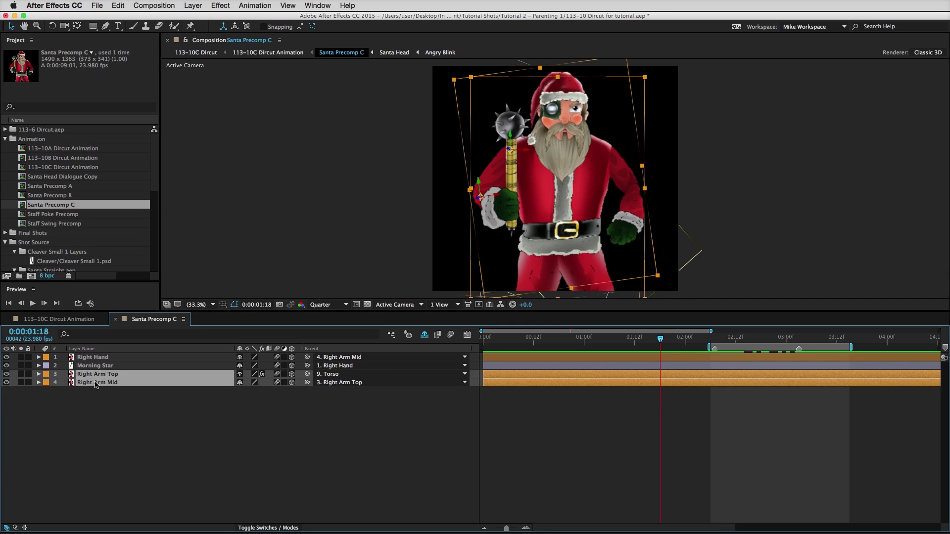
key("r")
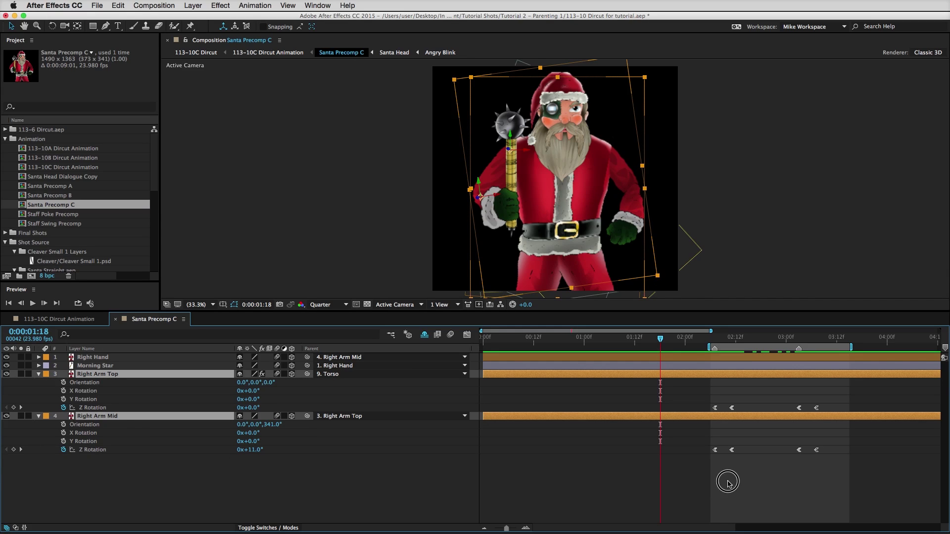
left_click(735, 488)
left_click(714, 340)
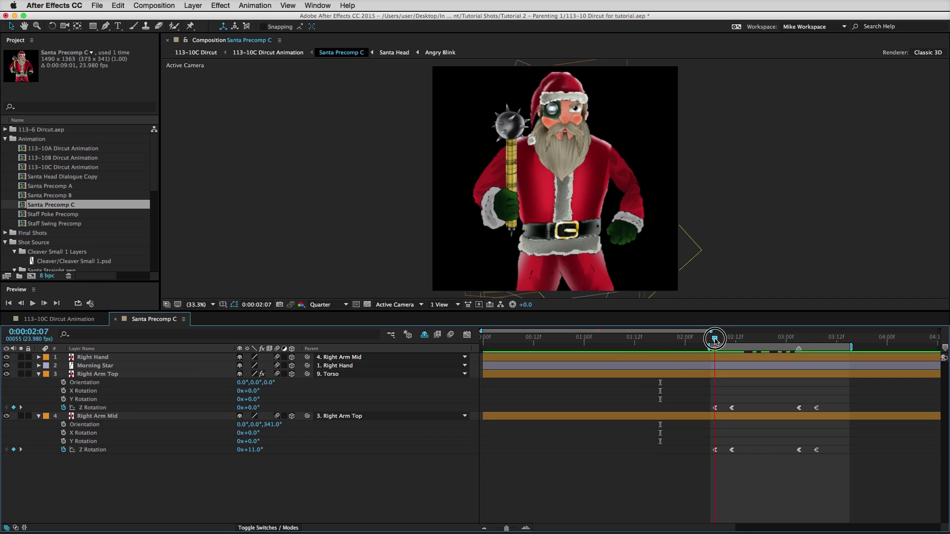
left_click_drag(715, 340, 732, 353)
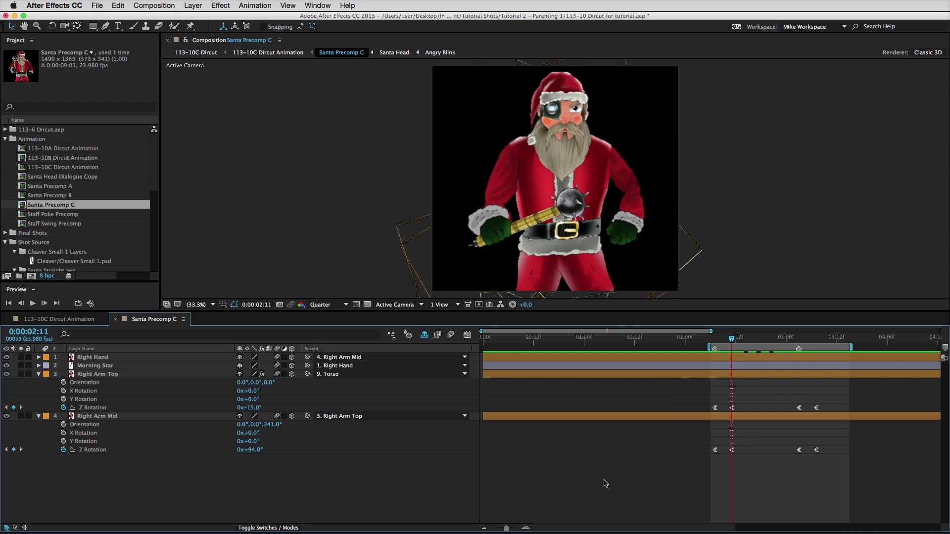
Close Santa Precomp C, preview the main comp, and scrub around 0:00:02:10 to check the staff swing
left_click(117, 320)
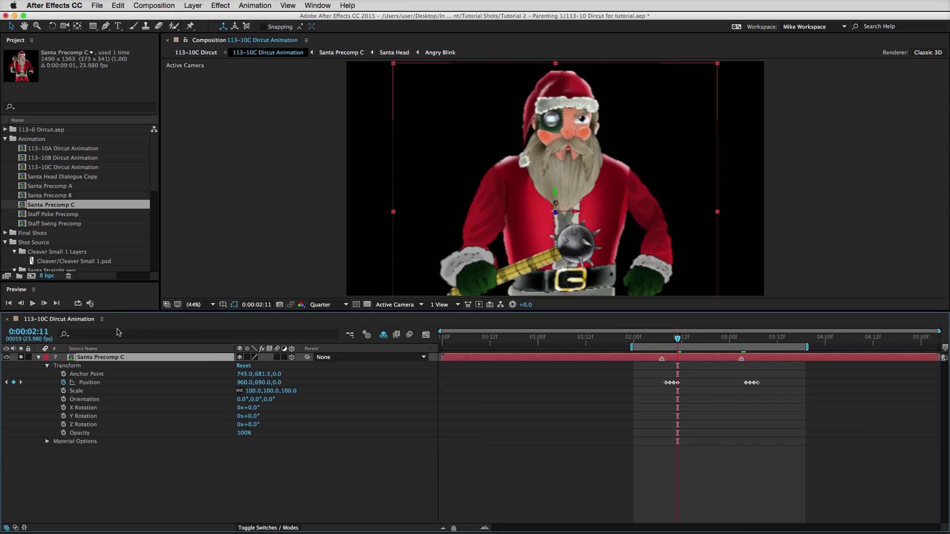
left_click(317, 485)
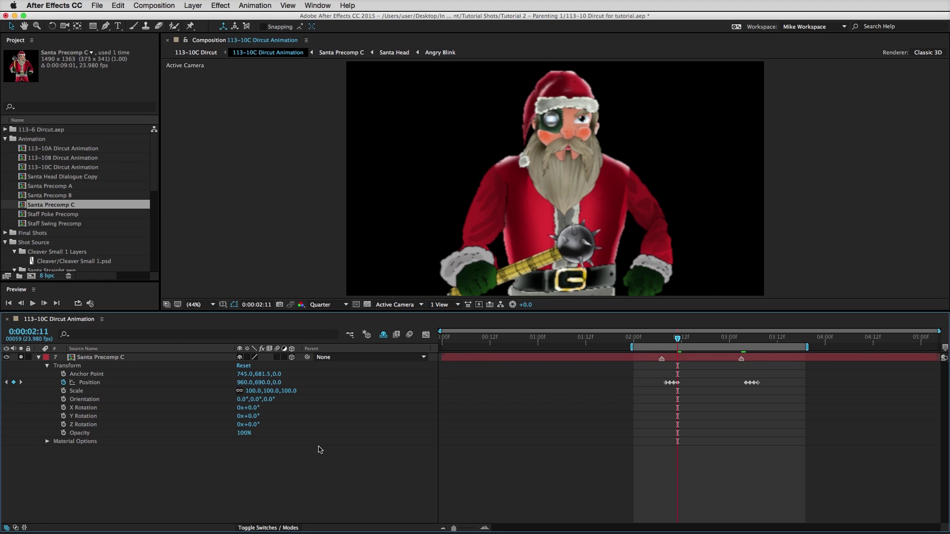
left_click(32, 304)
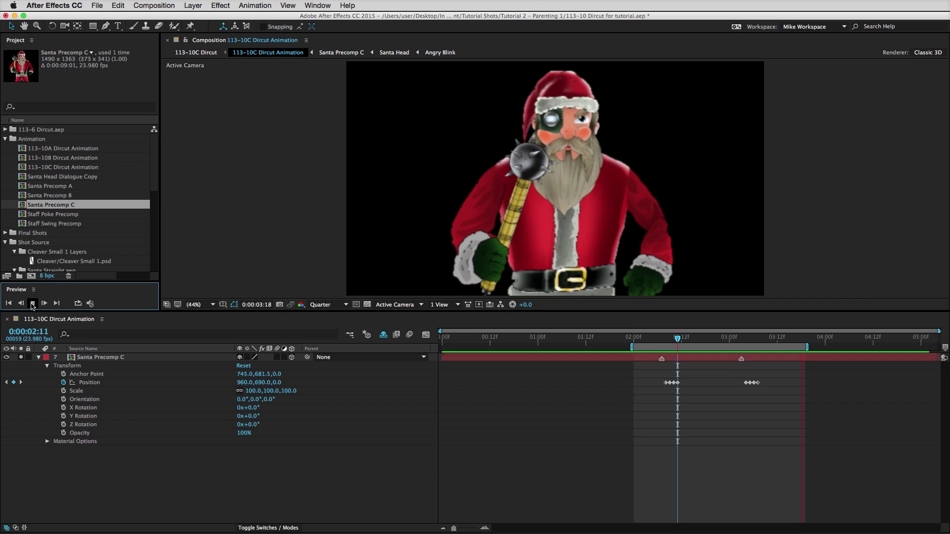
left_click(32, 303)
mouse_move(662, 340)
left_mouse_down()
mouse_move(683, 340)
mouse_move(662, 341)
left_mouse_up()
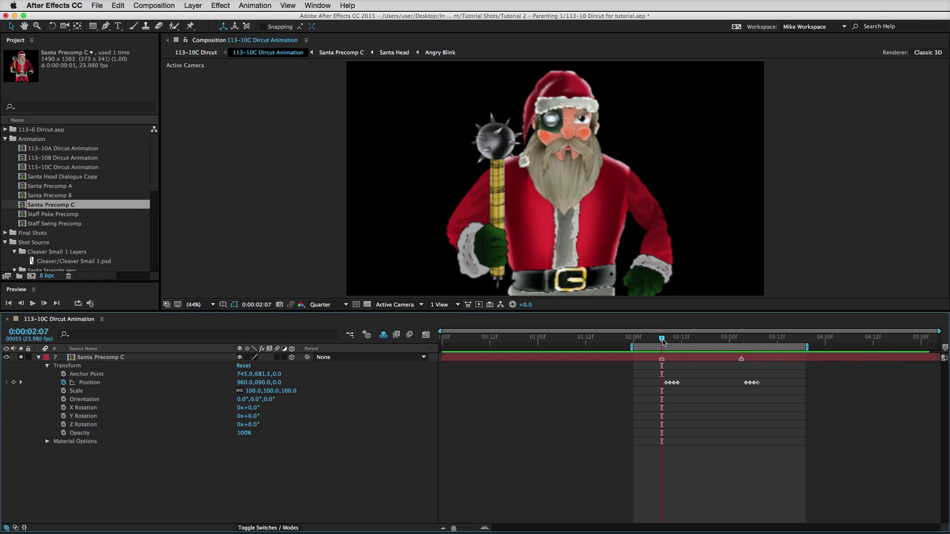
left_click_drag(661, 339, 660, 369)
Show all layers, unsolo Santa Precomp C, and preview the full scene with the background
left_click(383, 336)
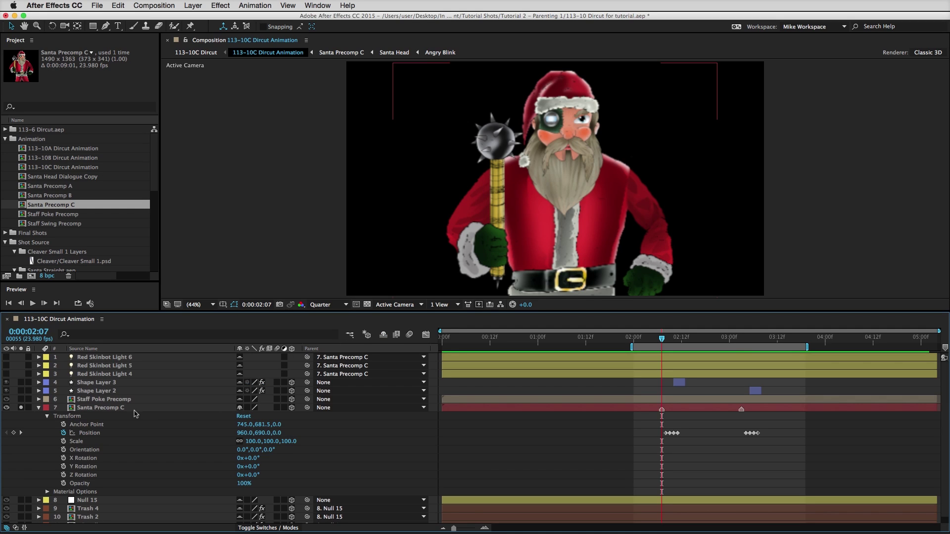
left_click(39, 408)
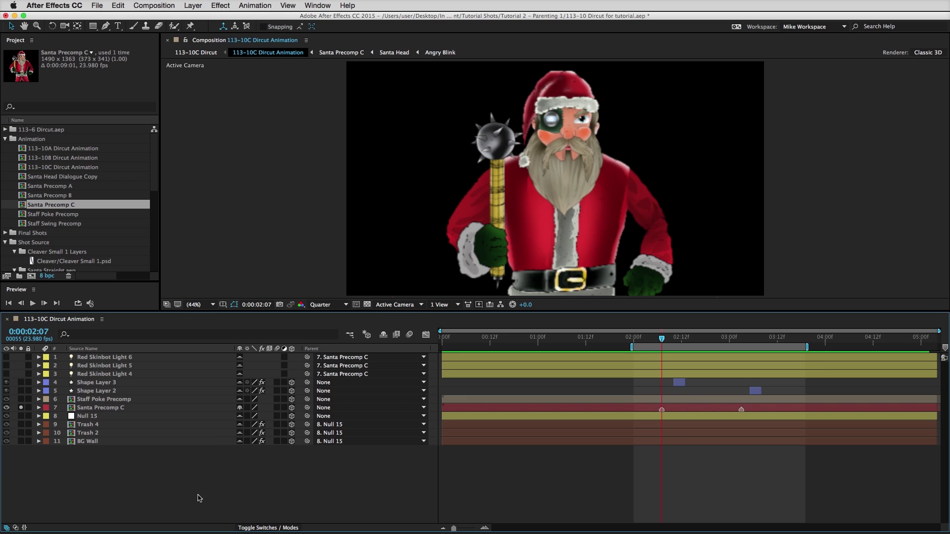
left_click(21, 408)
left_click(33, 304)
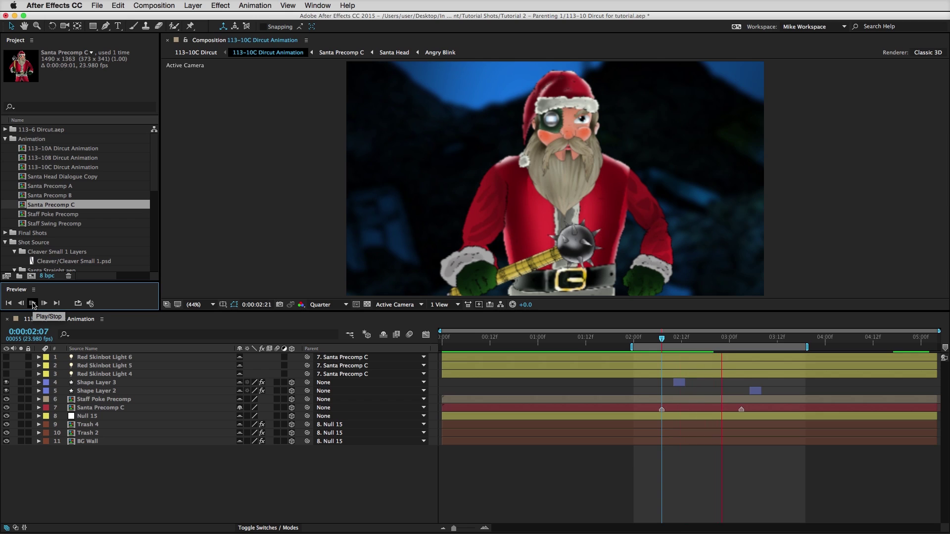
left_click(33, 303)
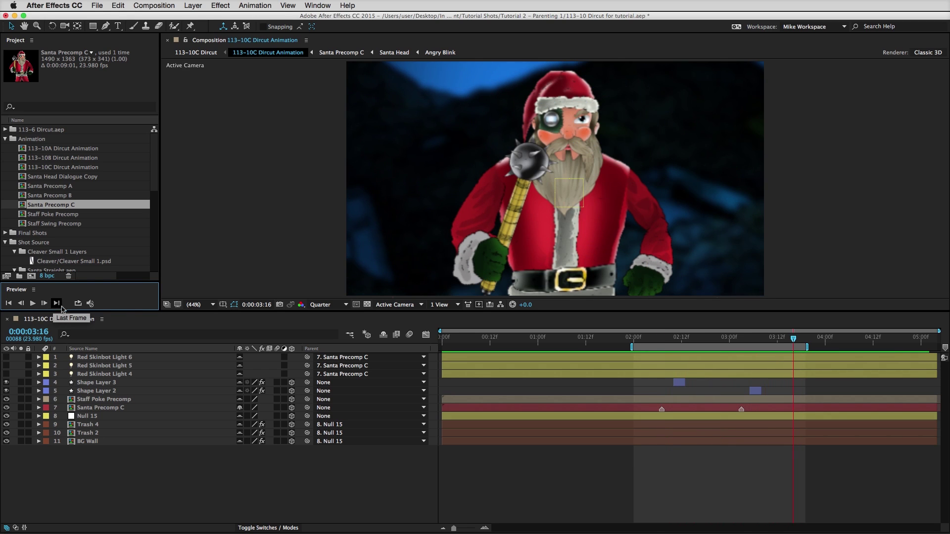
Expand Santa Precomp C's Transform and Null 15's transform properties to show its Scale keyframes
left_click(39, 408)
left_click(97, 410)
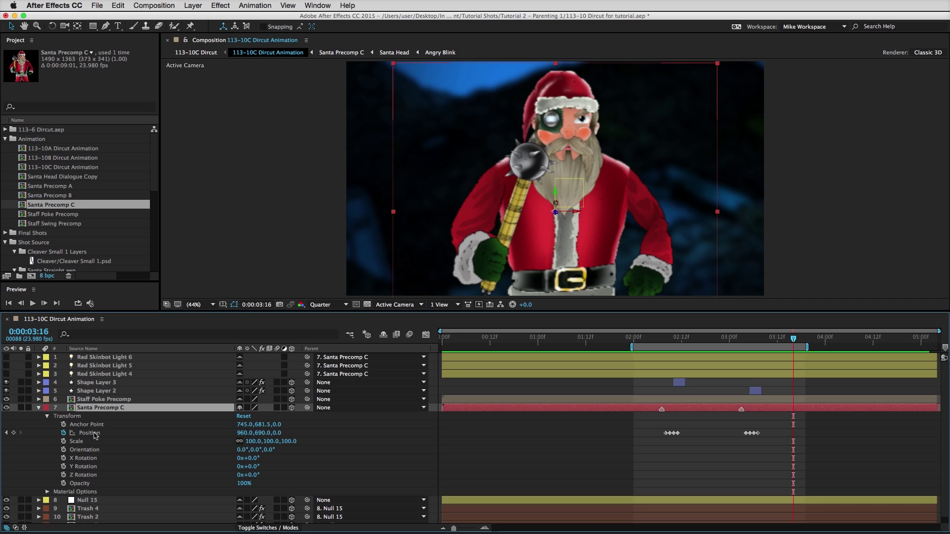
left_click(89, 500)
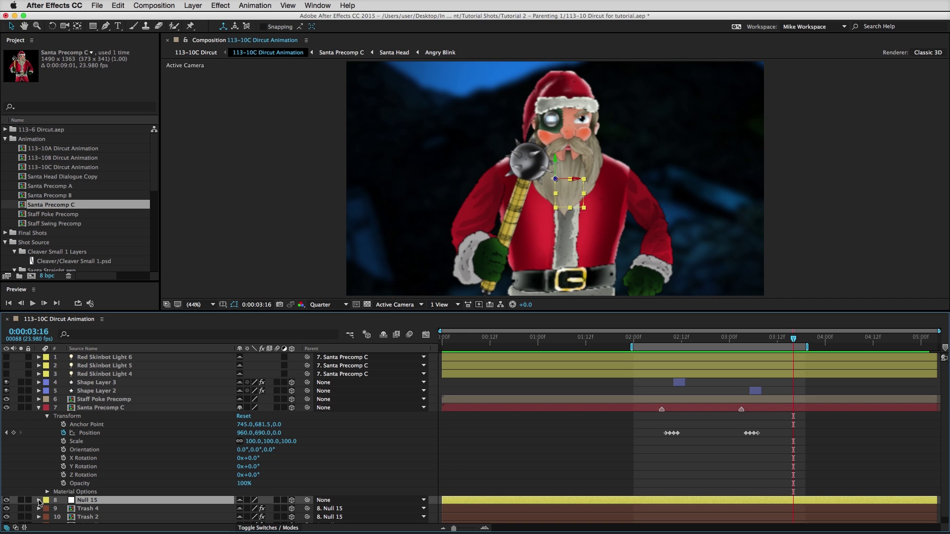
left_click(39, 500)
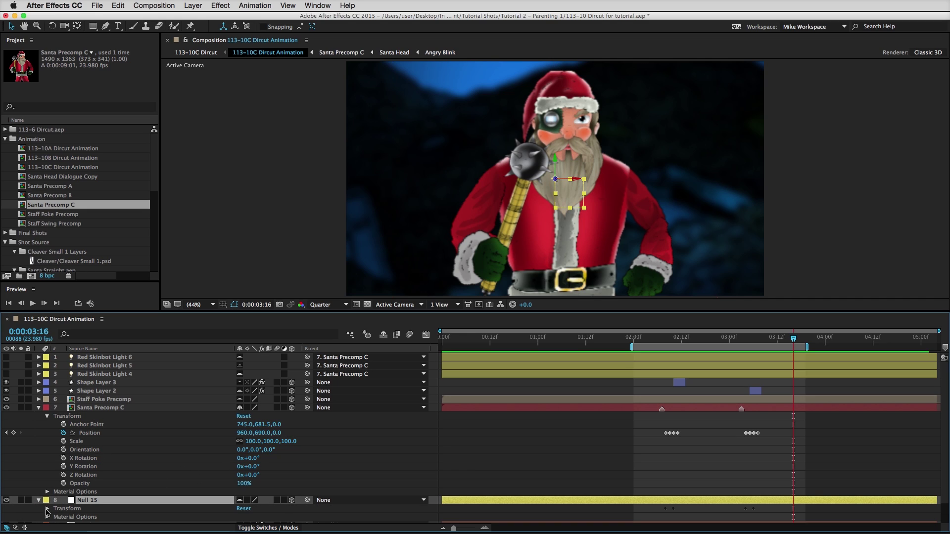
left_click(47, 508)
scroll(431, 426, "down", 4)
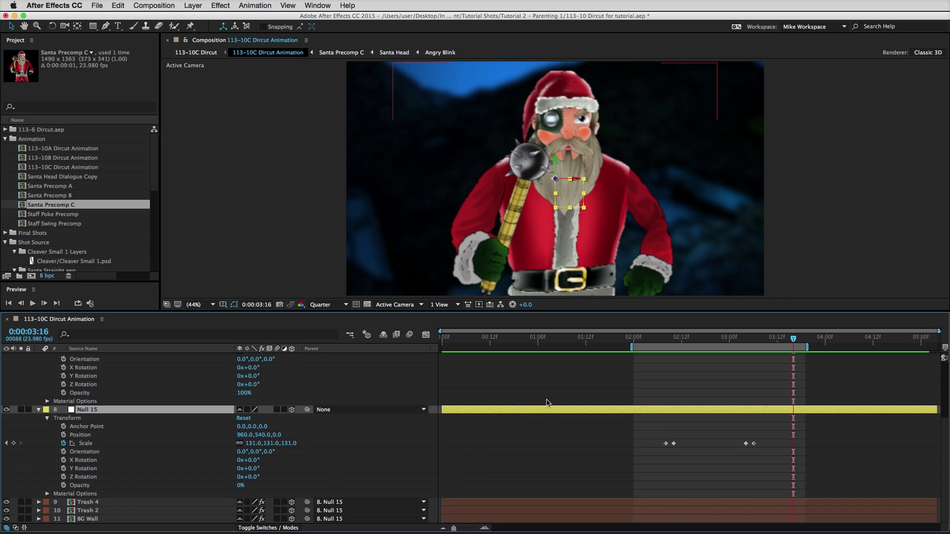
scroll(547, 403, "up", 5)
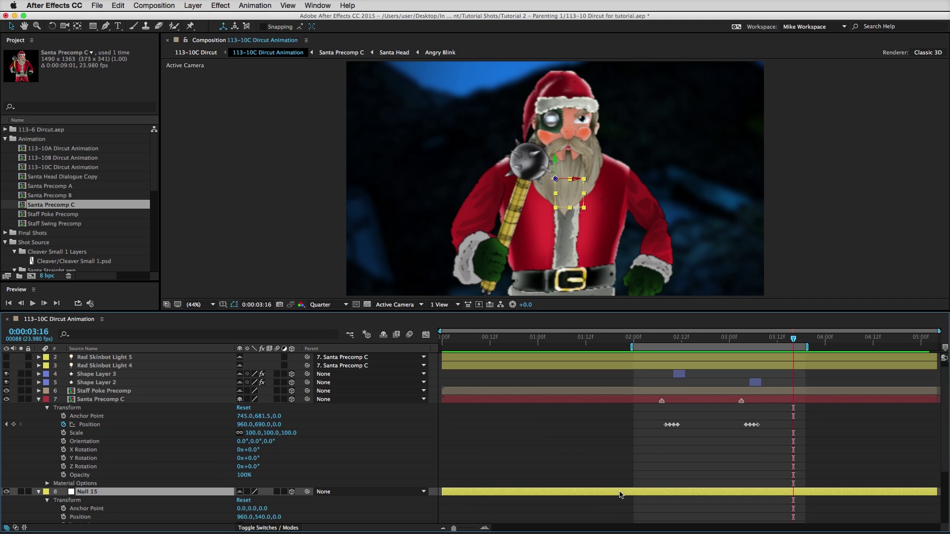
scroll(107, 466, "down", 3)
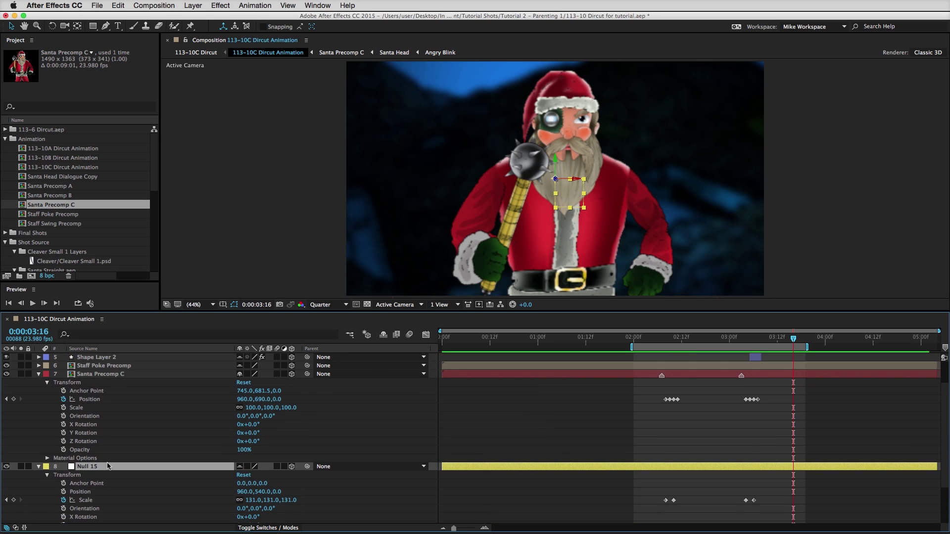
Scrub from 2:07 through 2:10 to 2:23 to review the mace lowering
left_click(665, 340)
left_click_drag(666, 340, 666, 340)
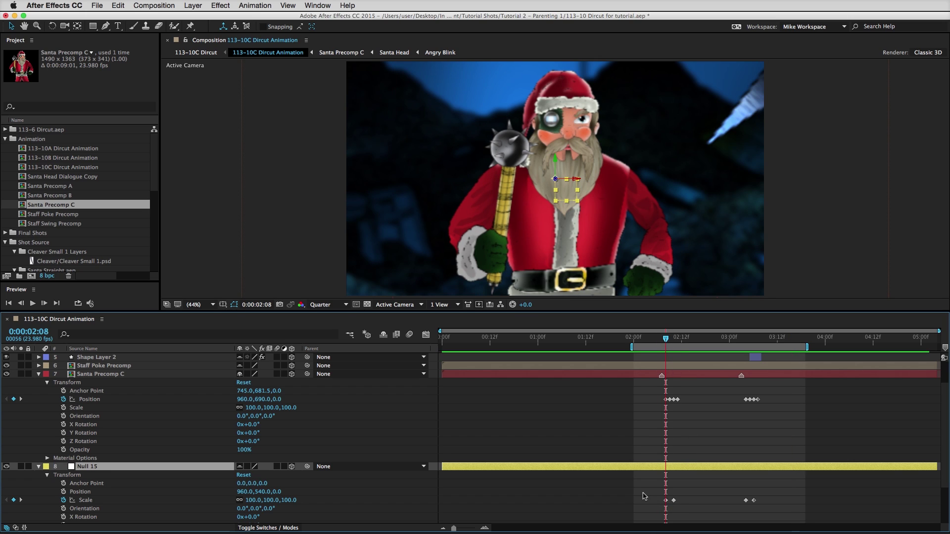
left_click(674, 338)
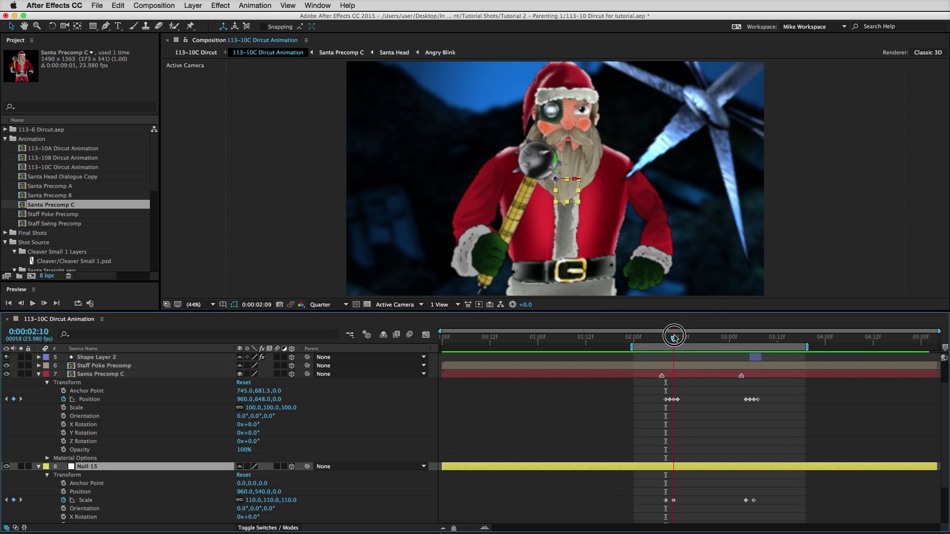
left_click_drag(674, 338, 646, 365)
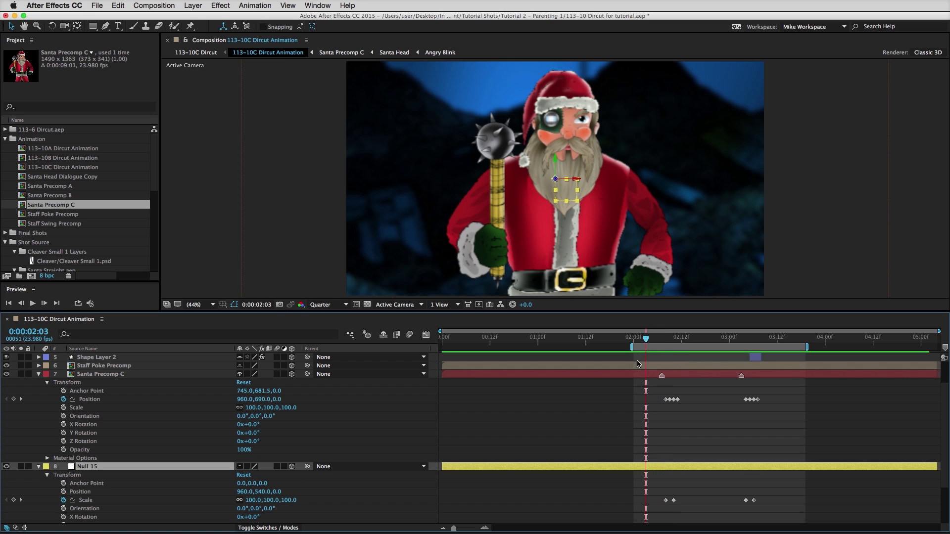
Collapse properties and turn on Red Skinbot Light 4, 5 and 6, checking the mace swing
left_click(407, 411)
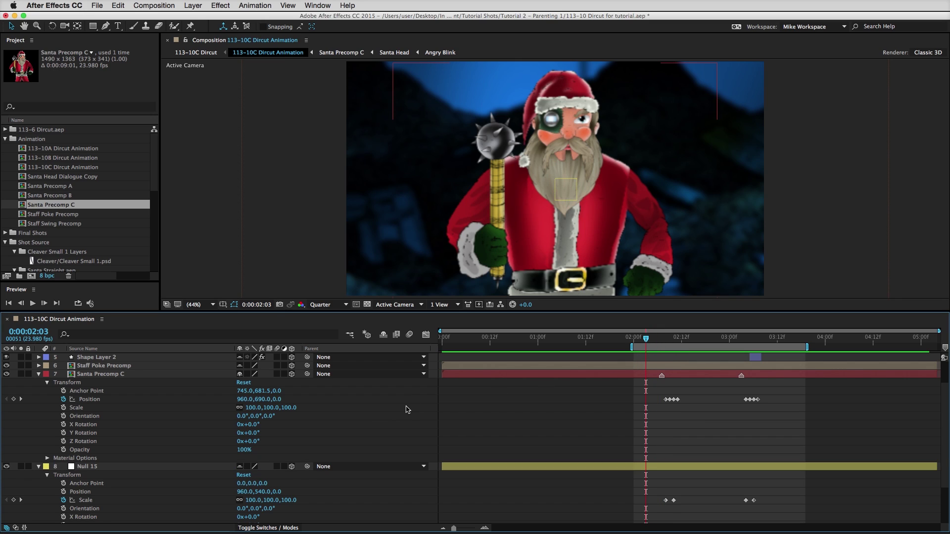
key("u")
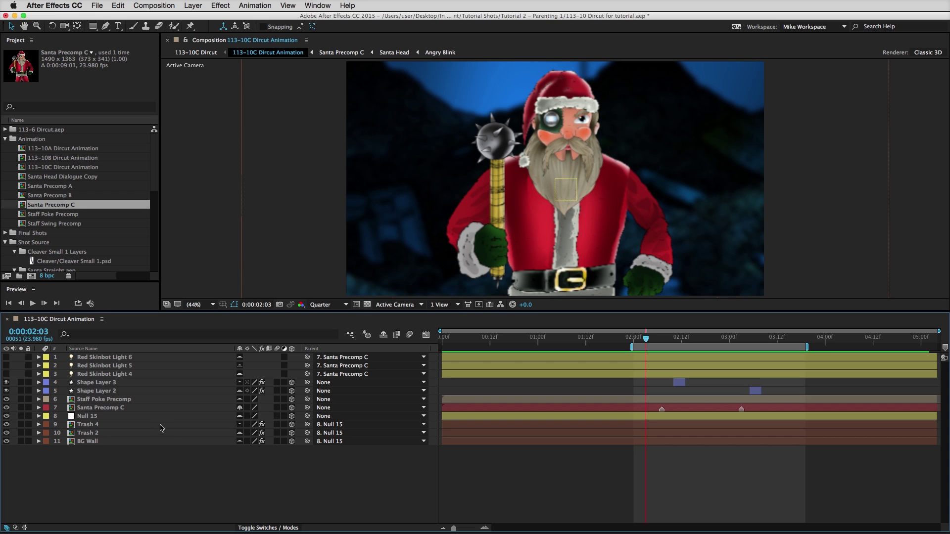
left_click_drag(6, 374, 6, 357)
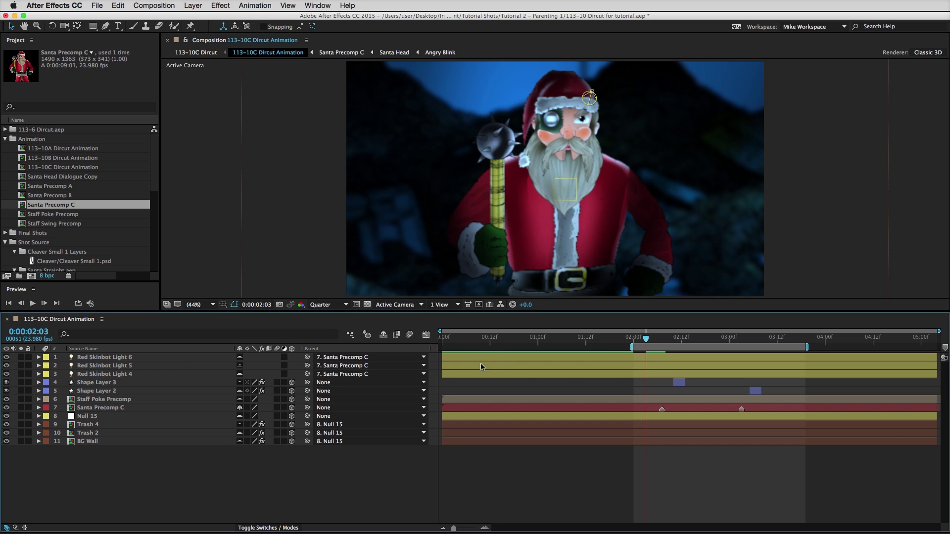
left_click(122, 374)
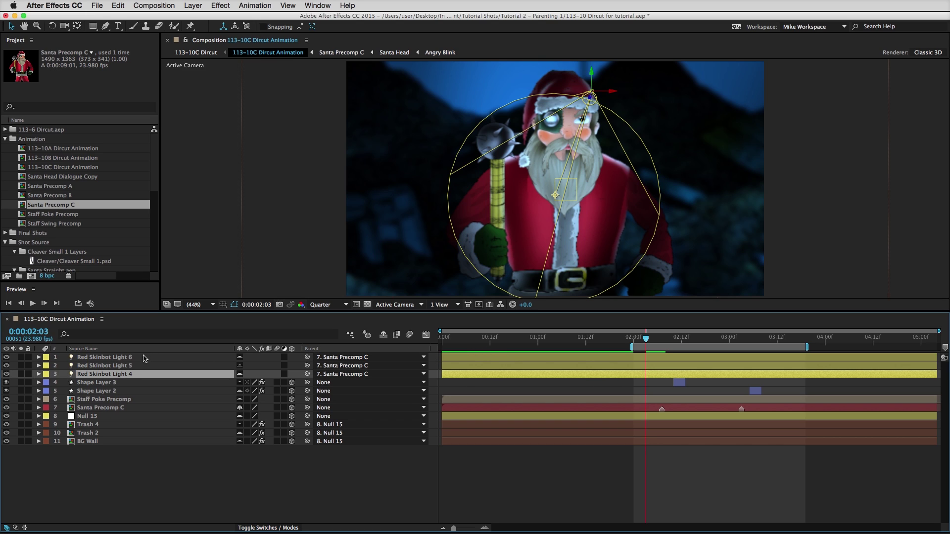
left_click(138, 358, "shift")
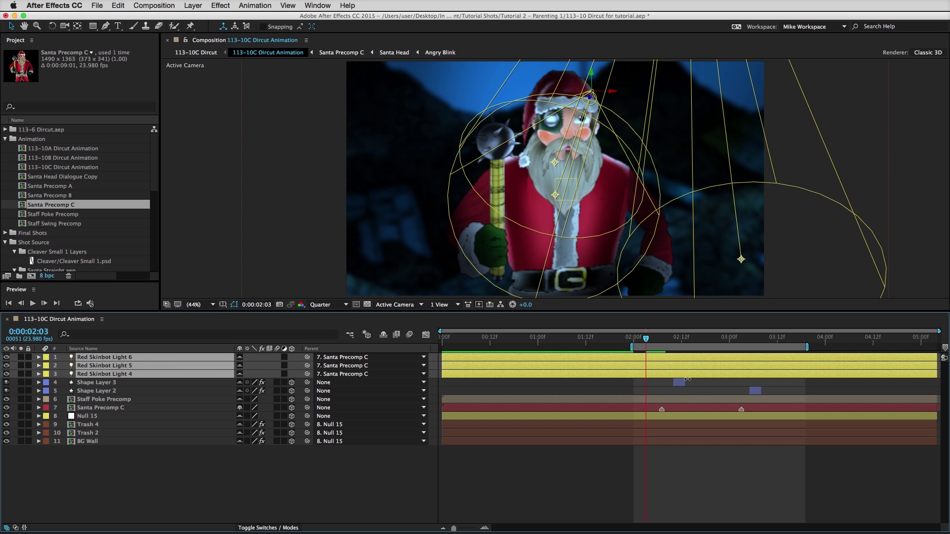
mouse_move(647, 339)
left_mouse_down()
mouse_move(692, 338)
mouse_move(642, 339)
left_mouse_up()
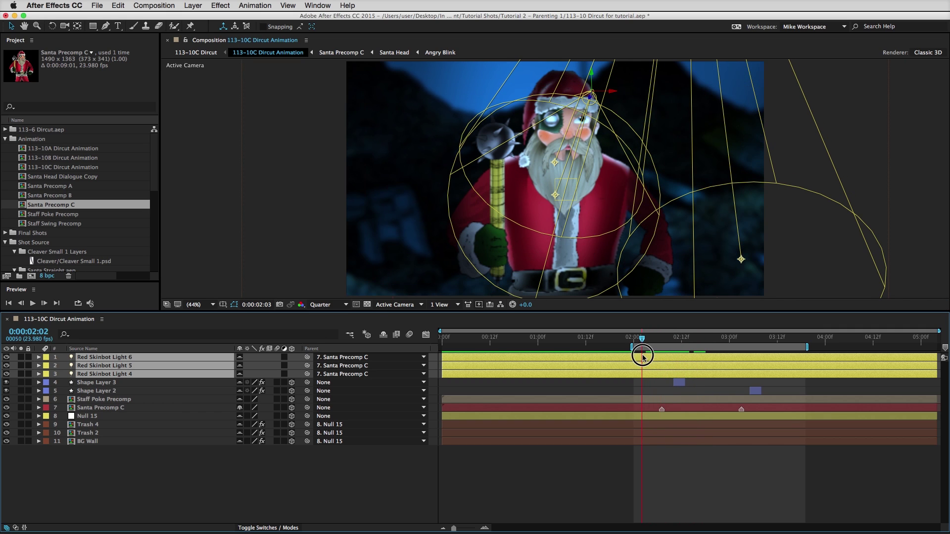
left_click(121, 460)
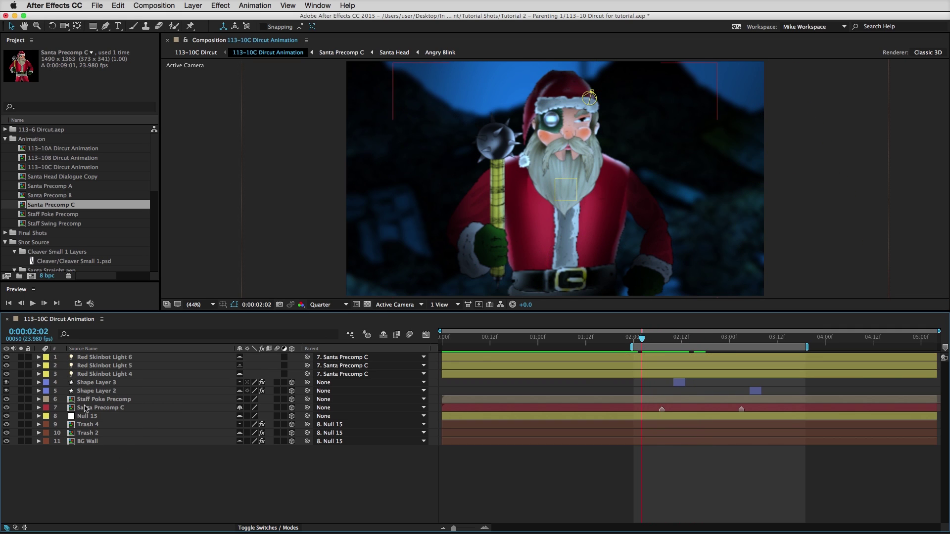
Solo Null 15 with Trash 4, Trash 2 and BG Wall to confirm parenting, then unsolo
left_click(94, 427)
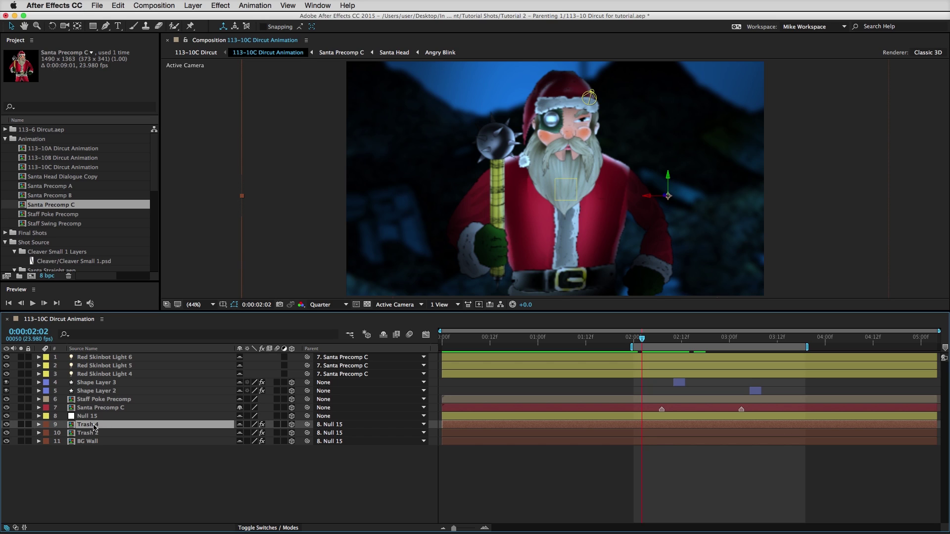
left_click(94, 441, "shift")
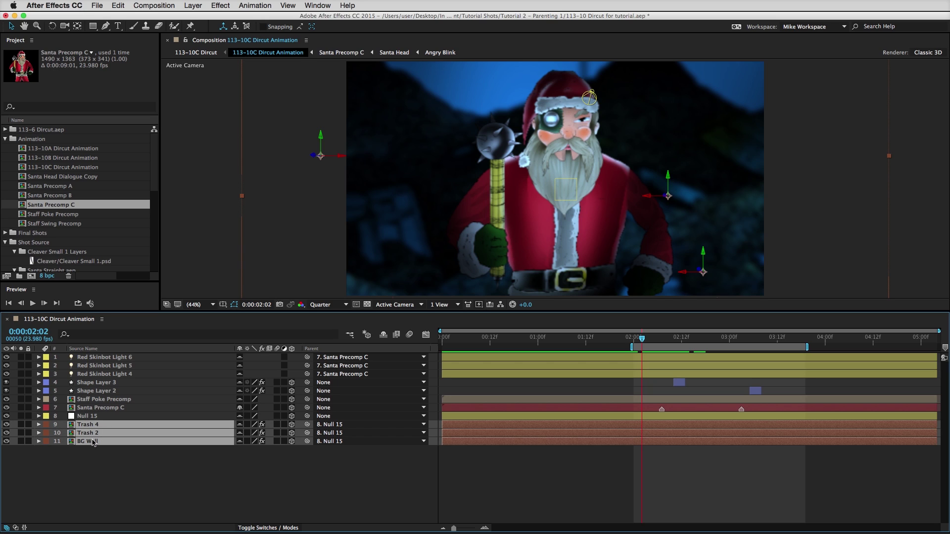
left_click_drag(21, 417, 20, 442)
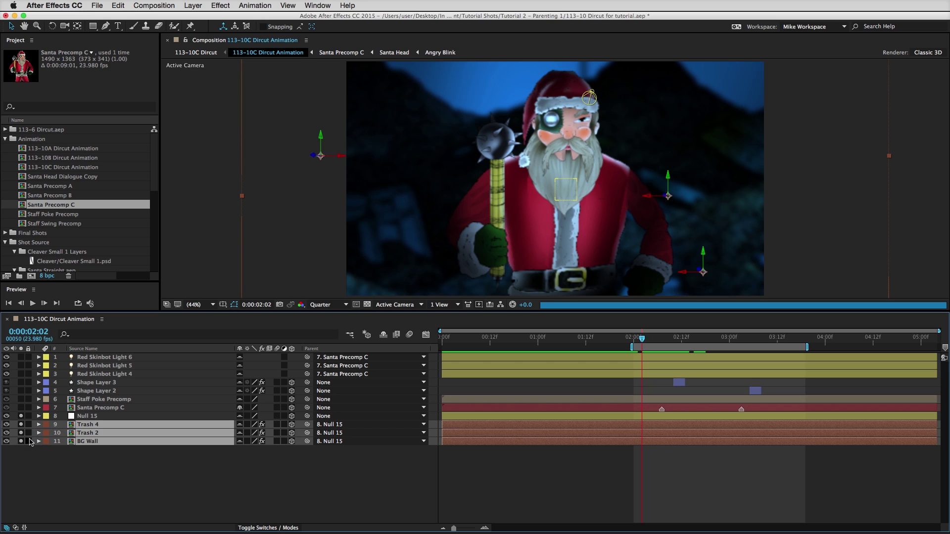
left_click(85, 417)
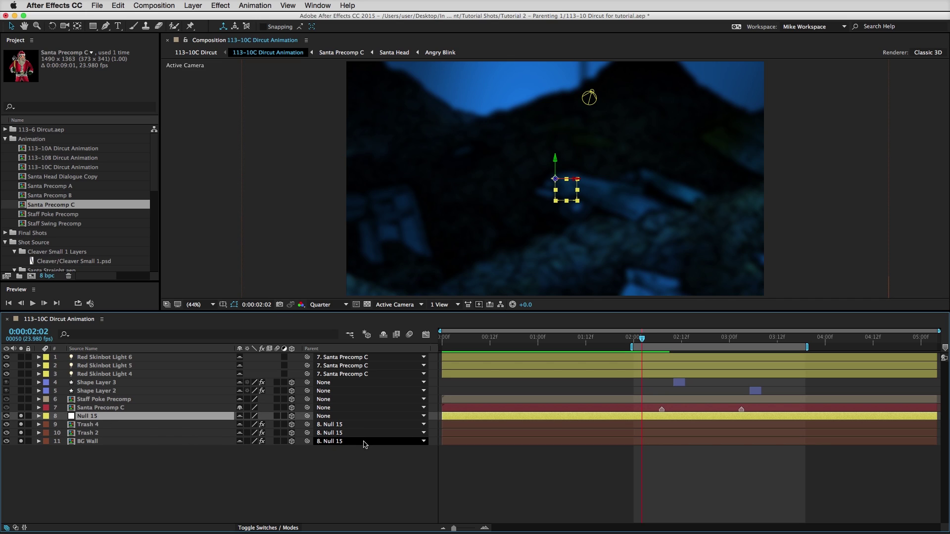
left_click(357, 361)
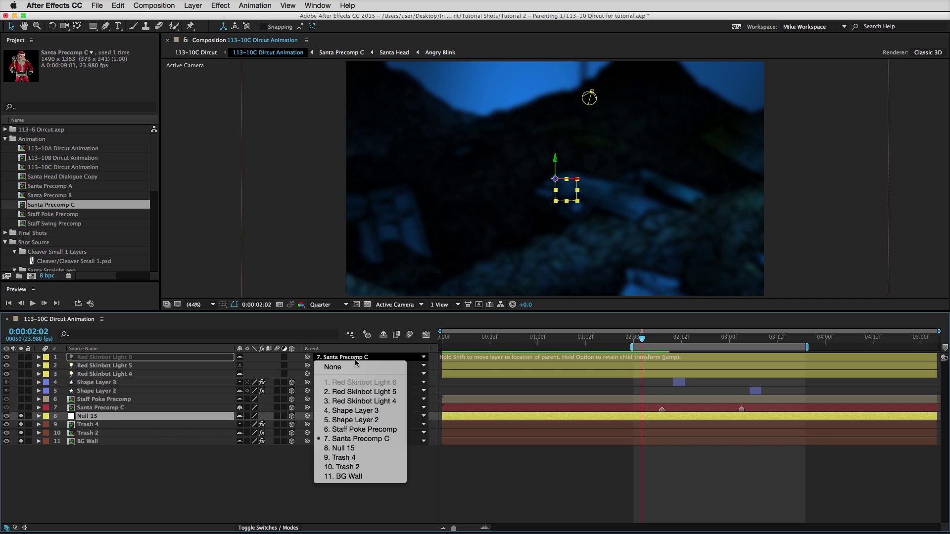
left_click(400, 361)
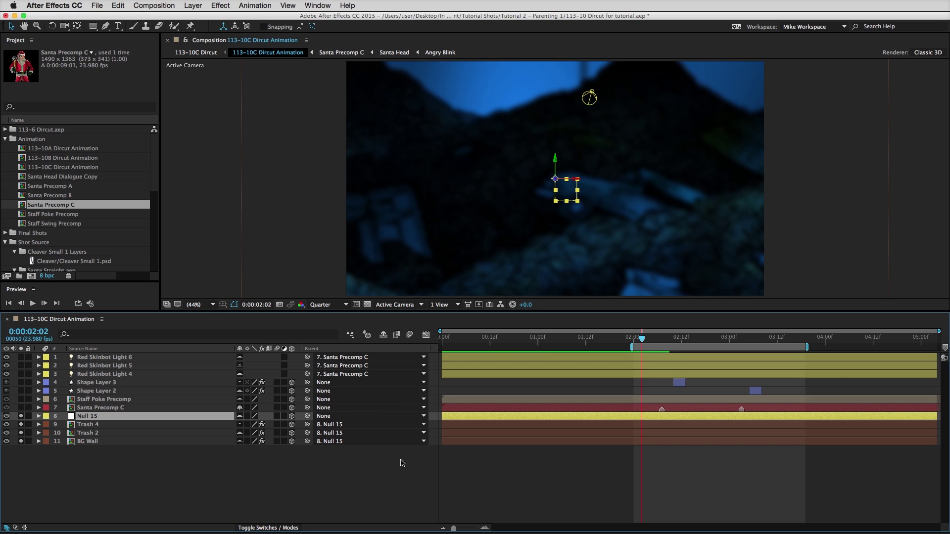
left_click(275, 505)
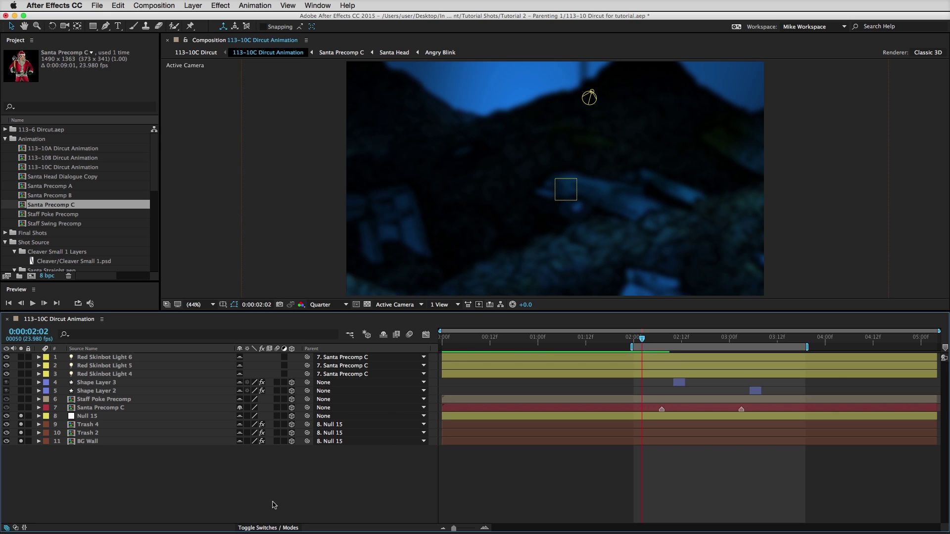
left_click(24, 420)
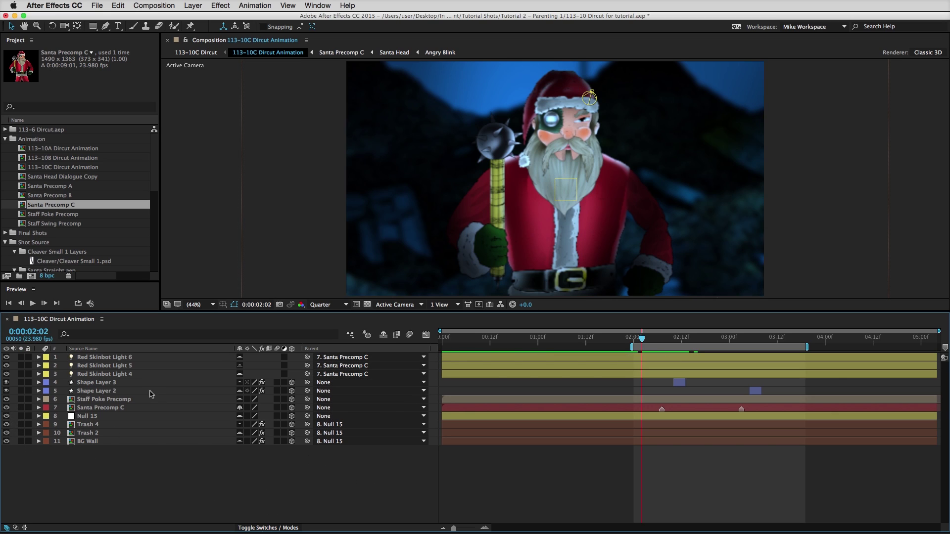
Reveal Shape Layer 3's keyframed Position and scrub to 0:00:03:06, where the icicle strikes the mace
left_click(114, 383)
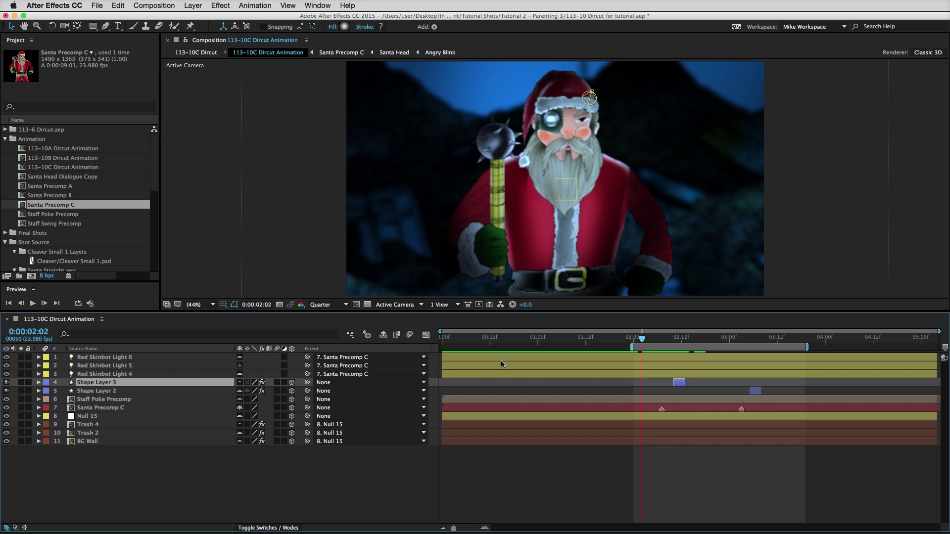
mouse_move(658, 341)
left_mouse_down()
mouse_move(683, 340)
mouse_move(674, 341)
left_mouse_up()
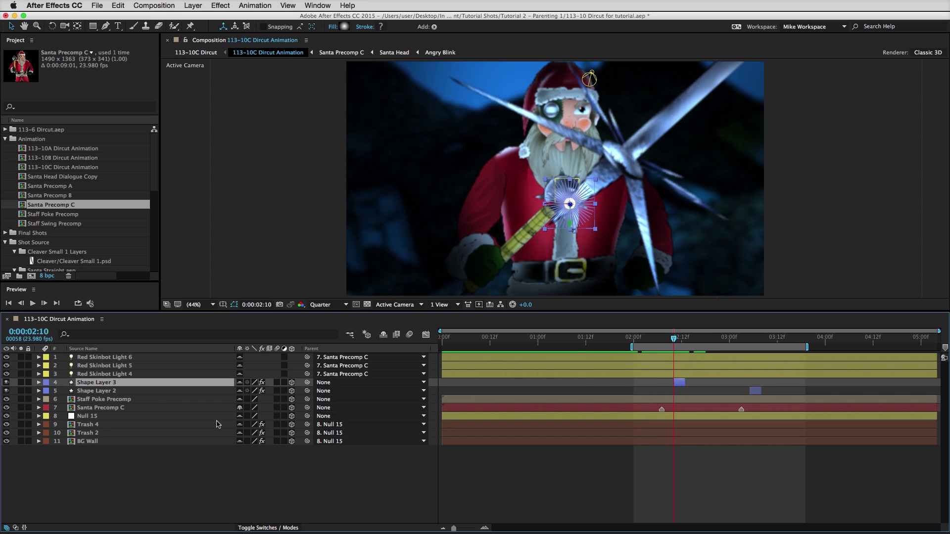
key("alt+shift+p")
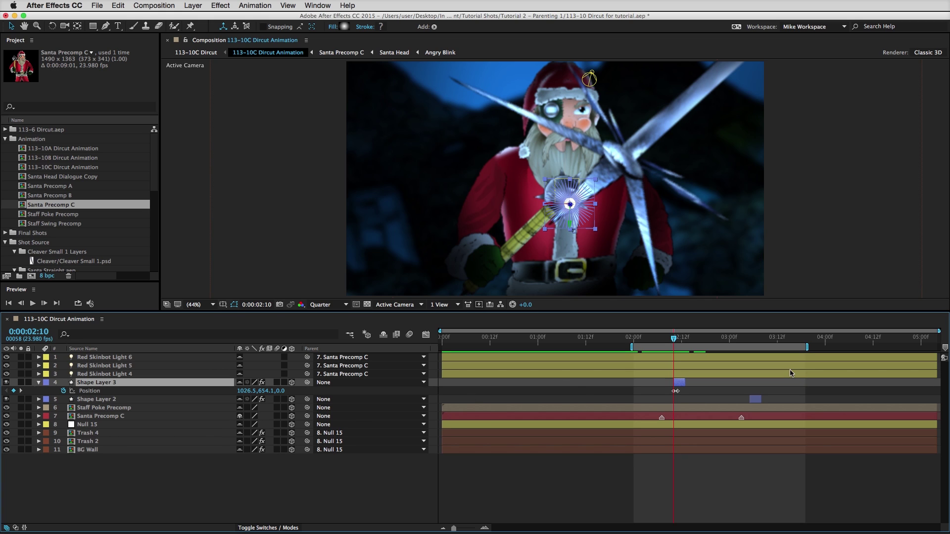
left_click_drag(674, 340, 753, 341)
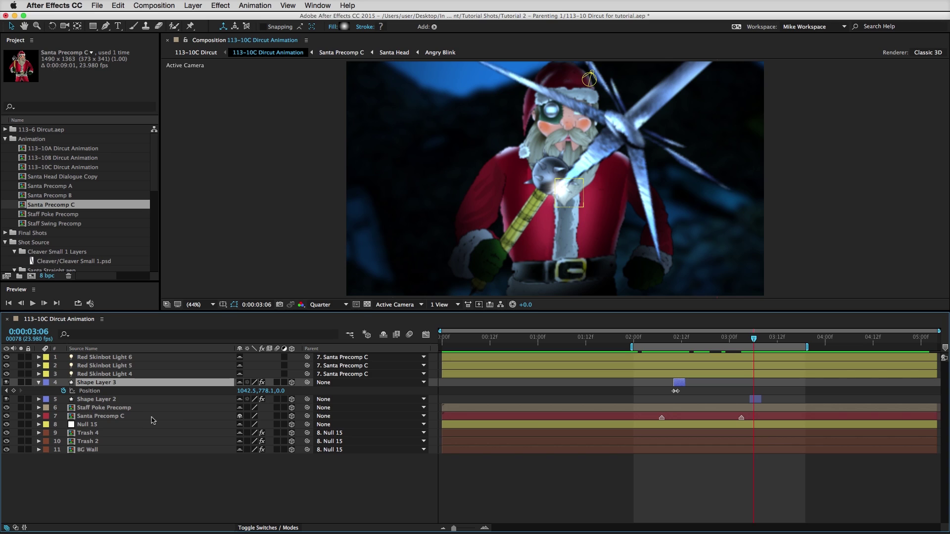
Select the Staff Poke Precomp and Santa Precomp C layers, then clear the selection
left_click(103, 408)
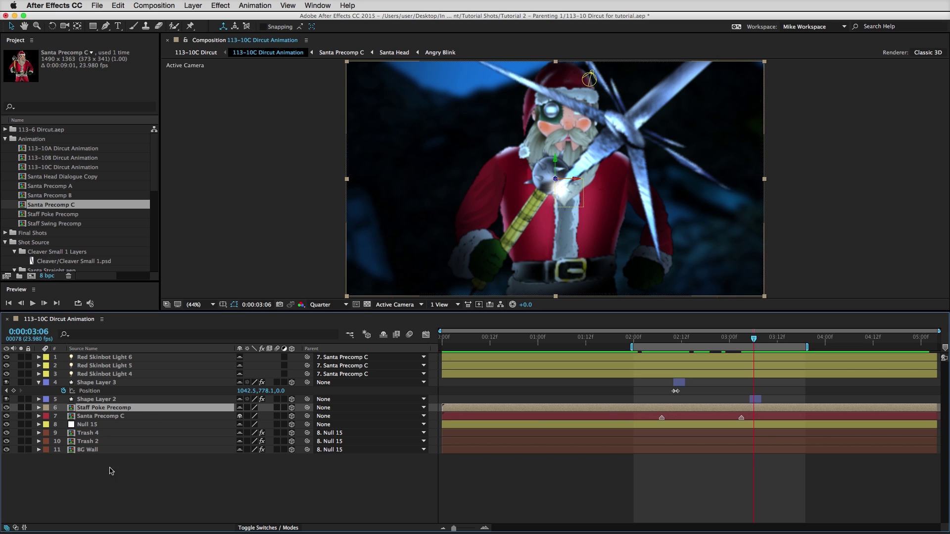
left_click(91, 416)
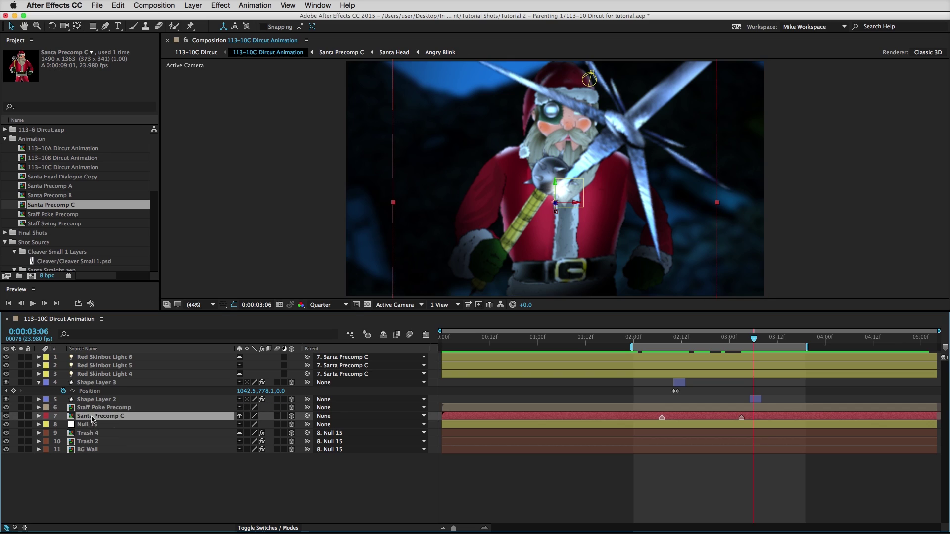
left_click(165, 484)
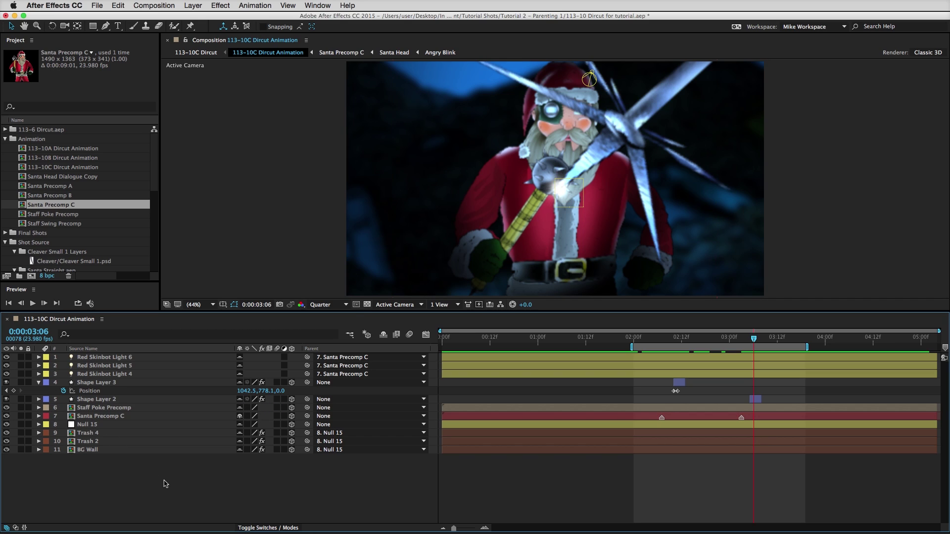